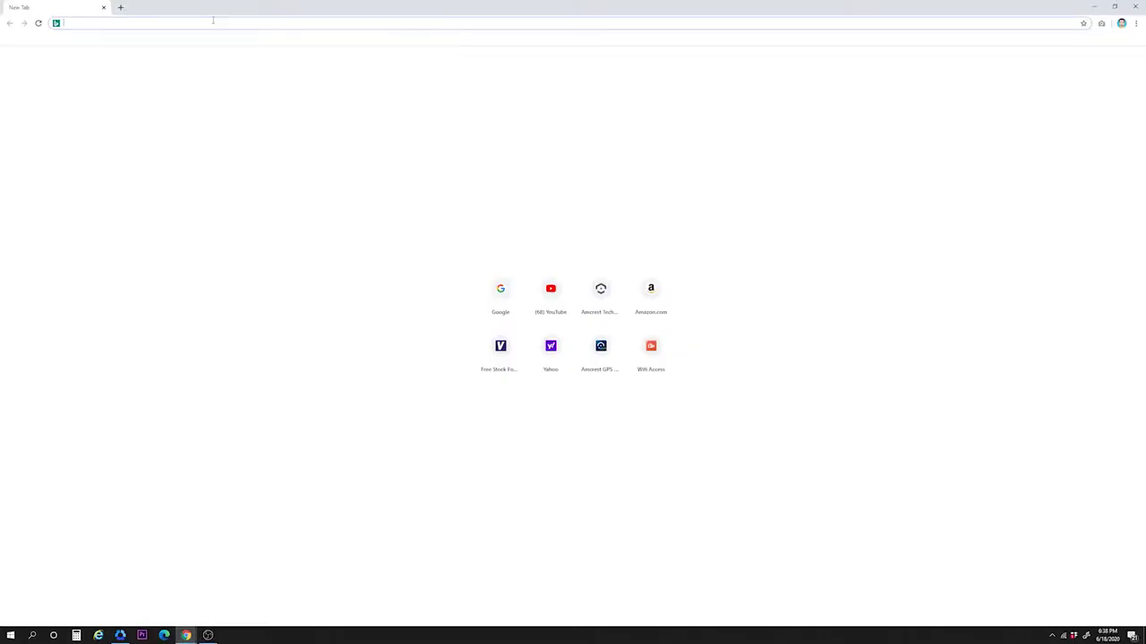
Step: Load amcrestgps.net in the Chrome address bar
text(amcrestgps.n)
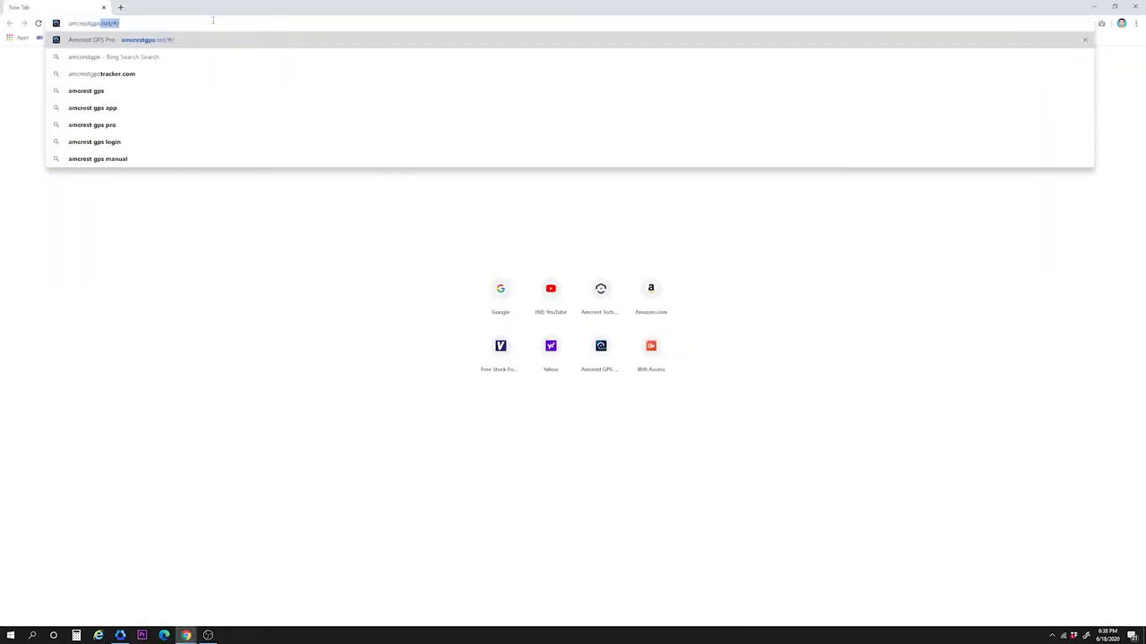
text(et)
key(Return)
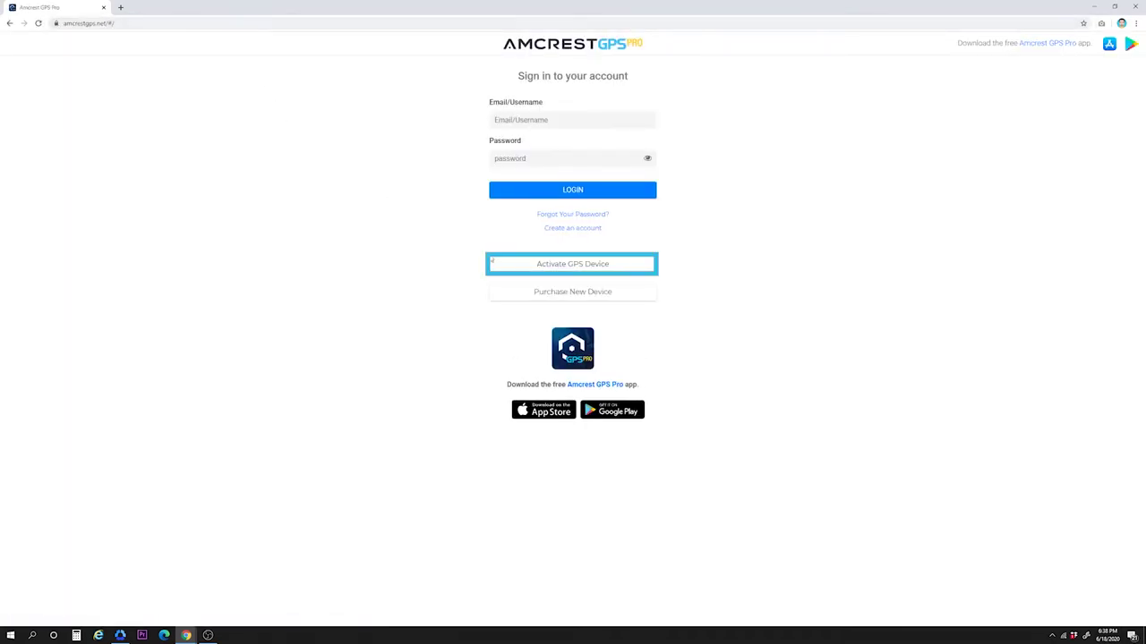
Step: From the Activate GPS Device form, log in with the account e-mail and password
click(577, 267)
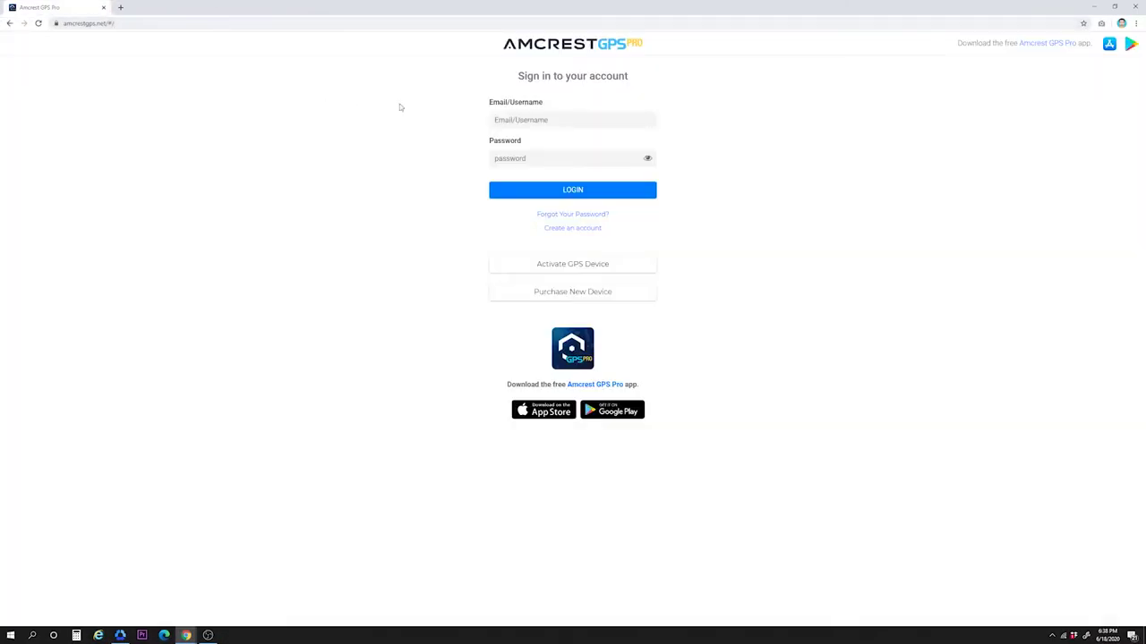
click(495, 119)
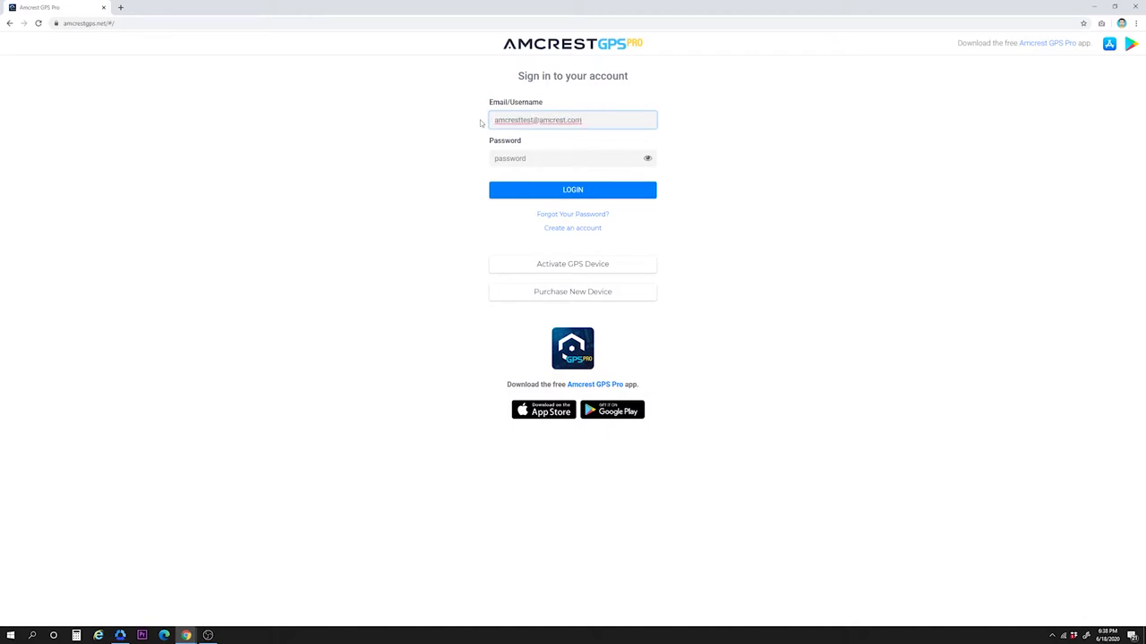
key(Tab)
text(****)
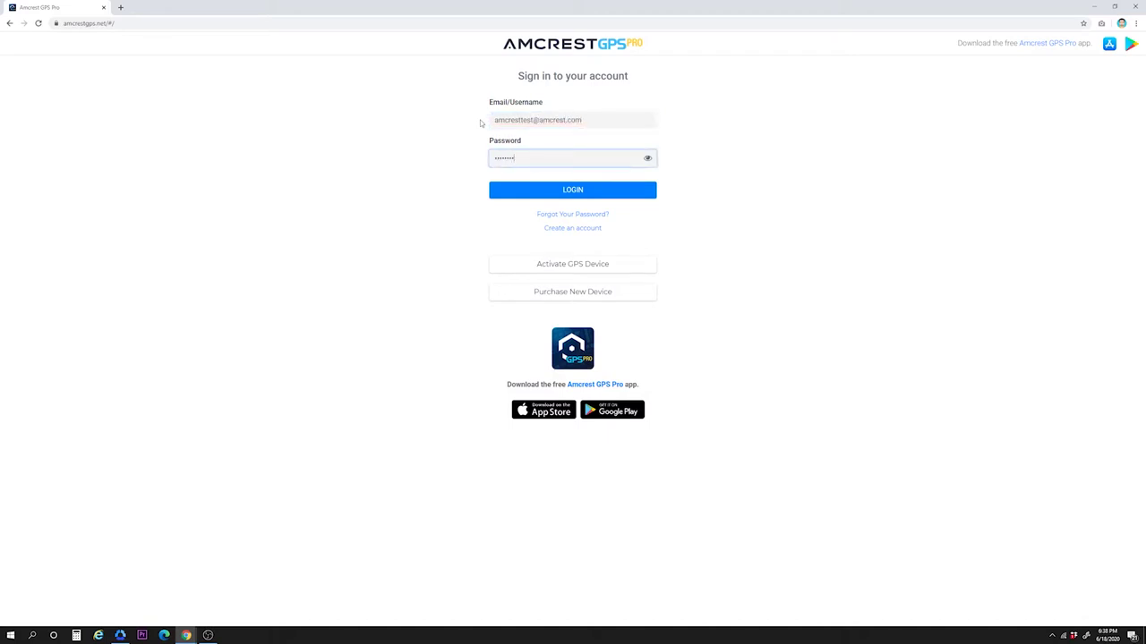
key(Return)
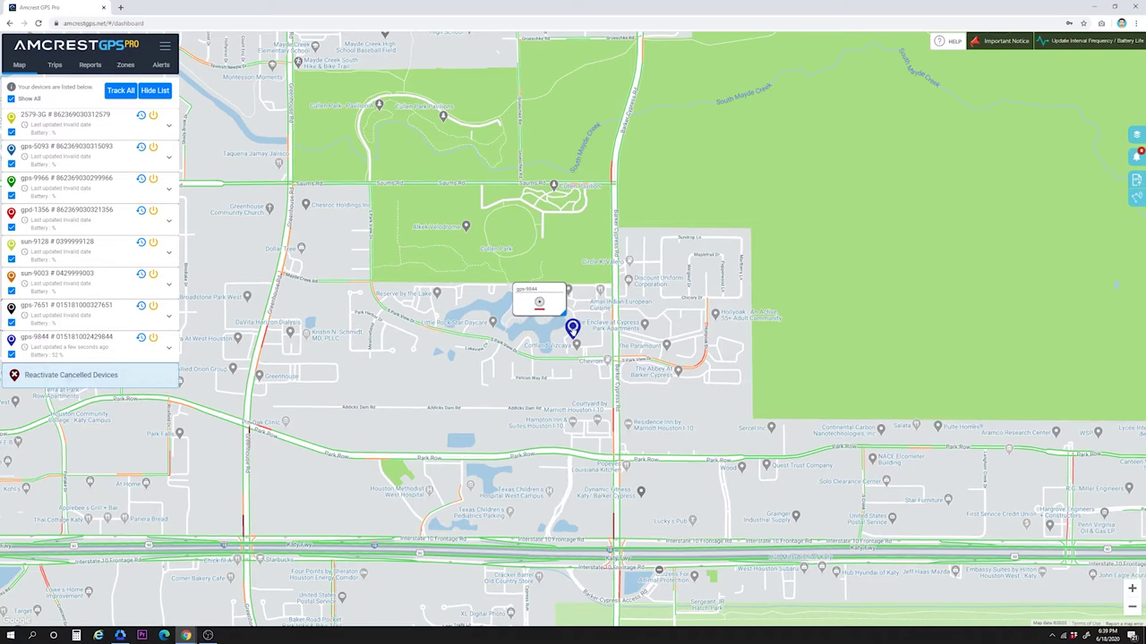
Step: Open Street View of gps-9844's Houston location from its map marker popup
mouse_move(554, 306)
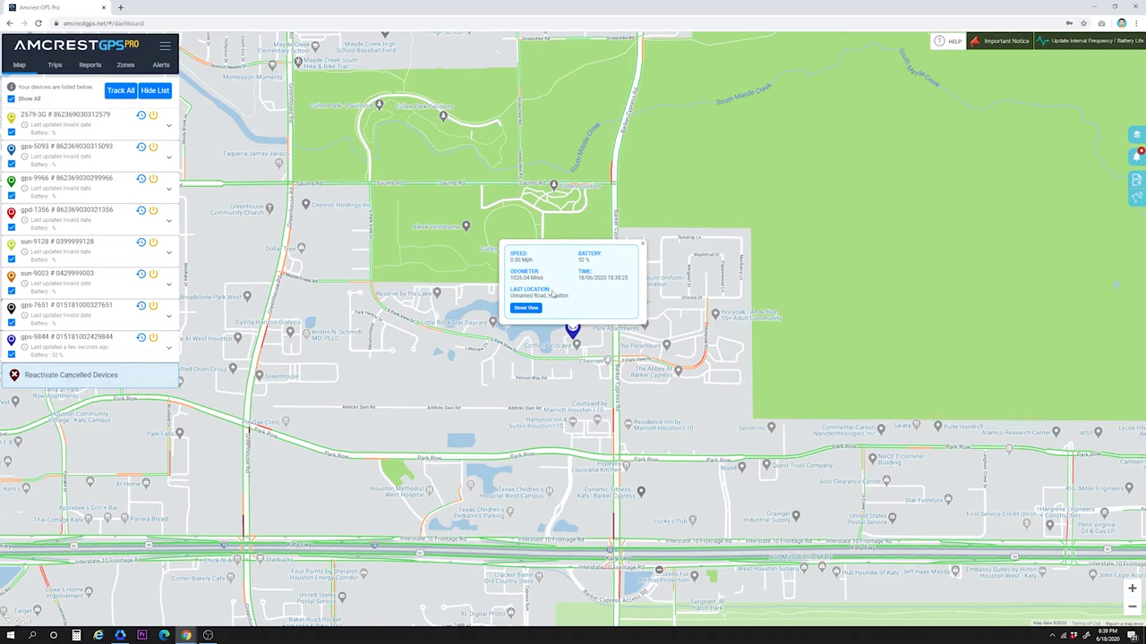
click(526, 310)
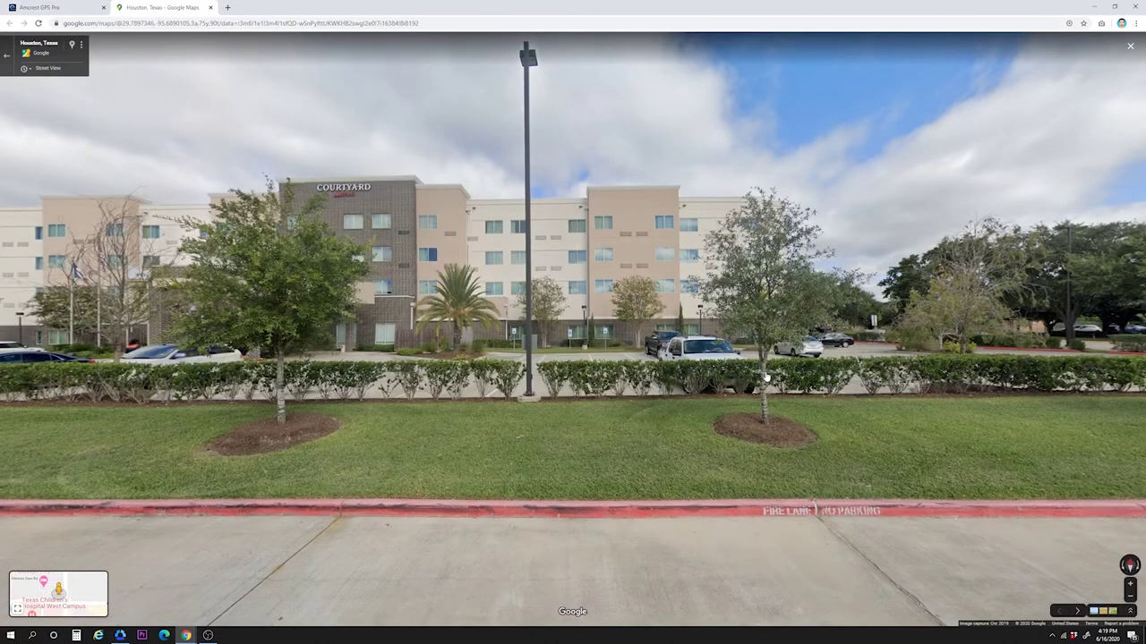
Step: Rotate the Street View panorama to the right to look around the street
key(Right)
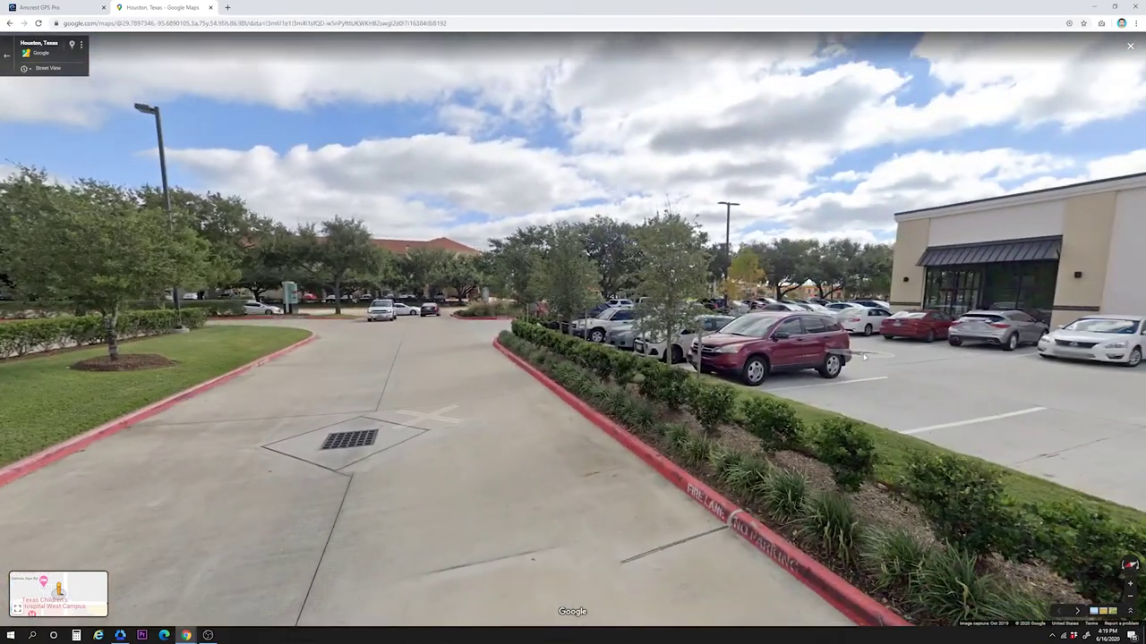
key(Right)
key(Right)
key(Right)
key(Right)
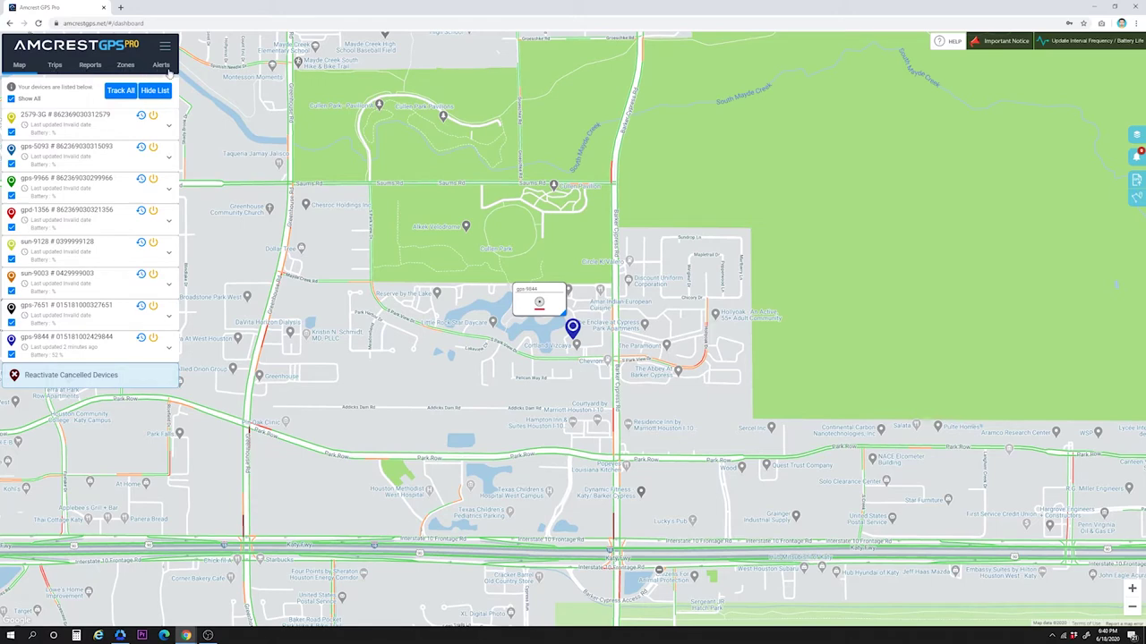
click(165, 46)
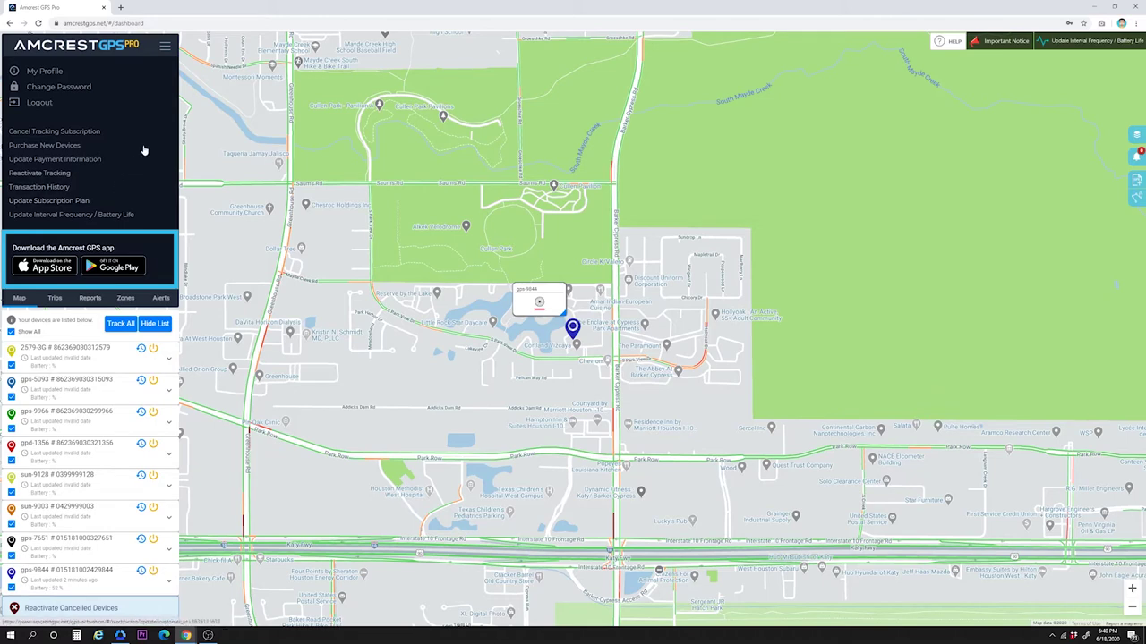
click(166, 49)
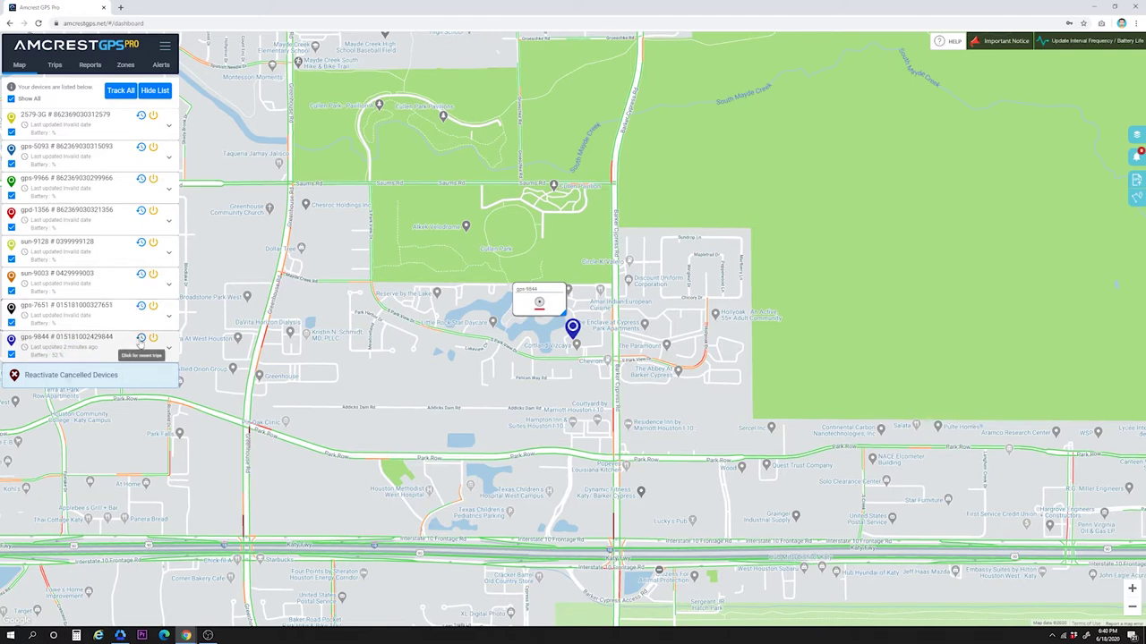
Step: Expand gps-9844's row to show 52% battery, 1026.04 miles and its Houston location
click(141, 339)
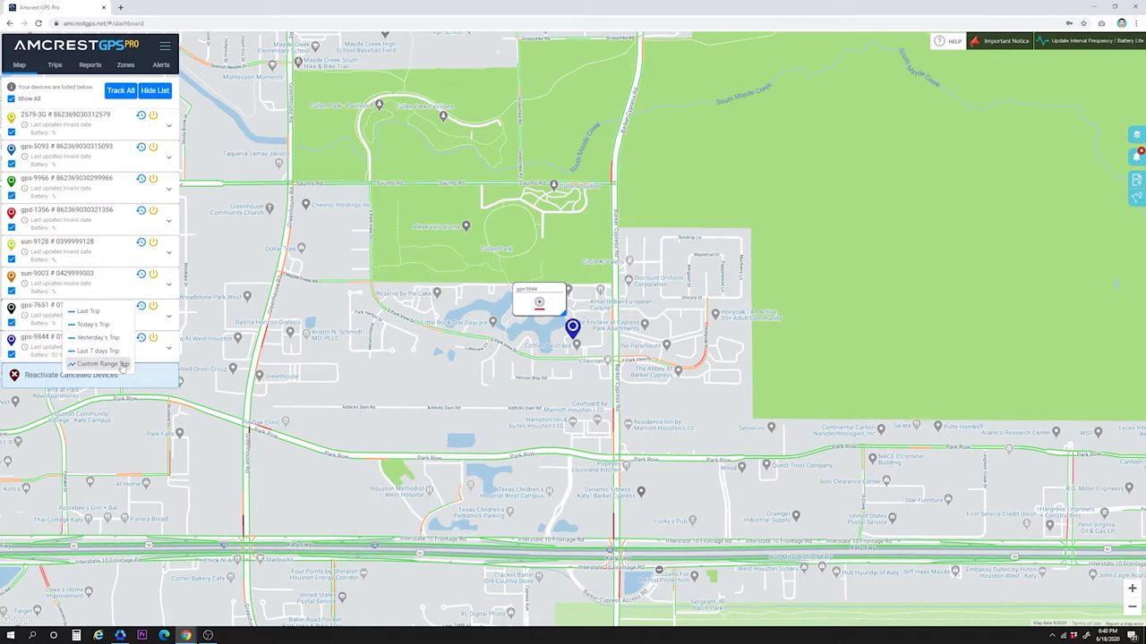
click(153, 340)
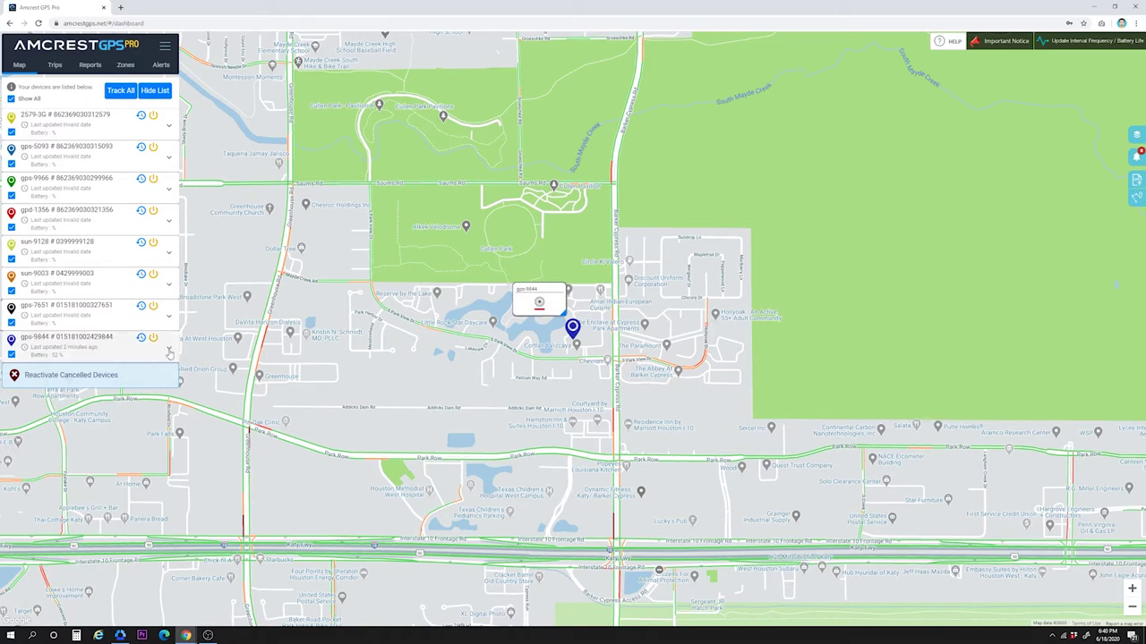
click(170, 353)
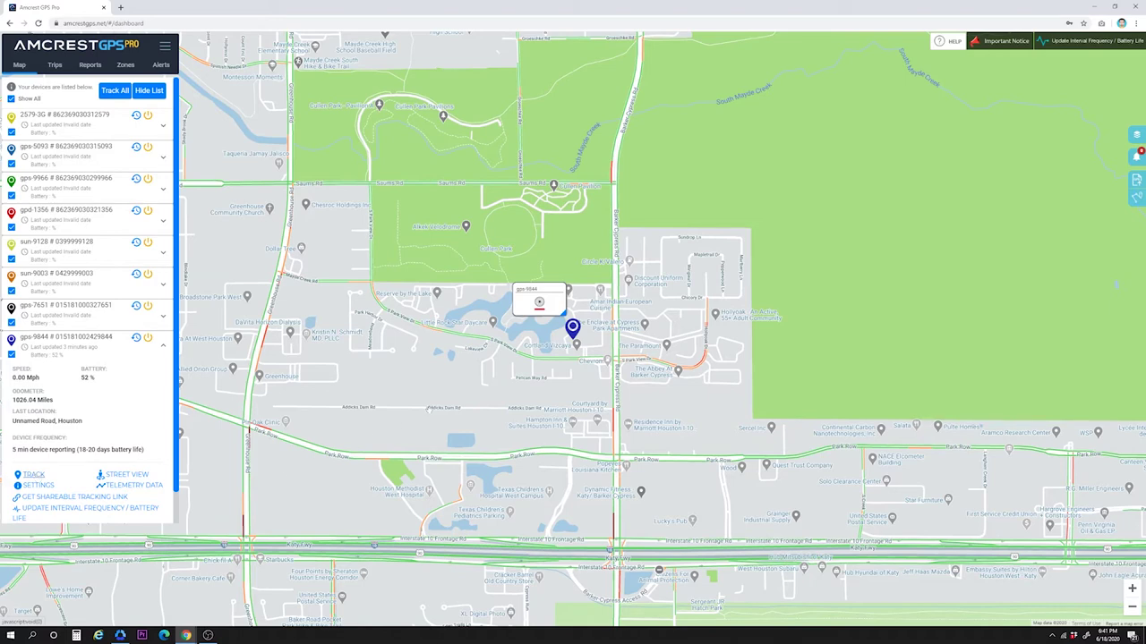
mouse_move(423, 401)
mouse_down()
mouse_move(644, 371)
mouse_move(683, 259)
mouse_up()
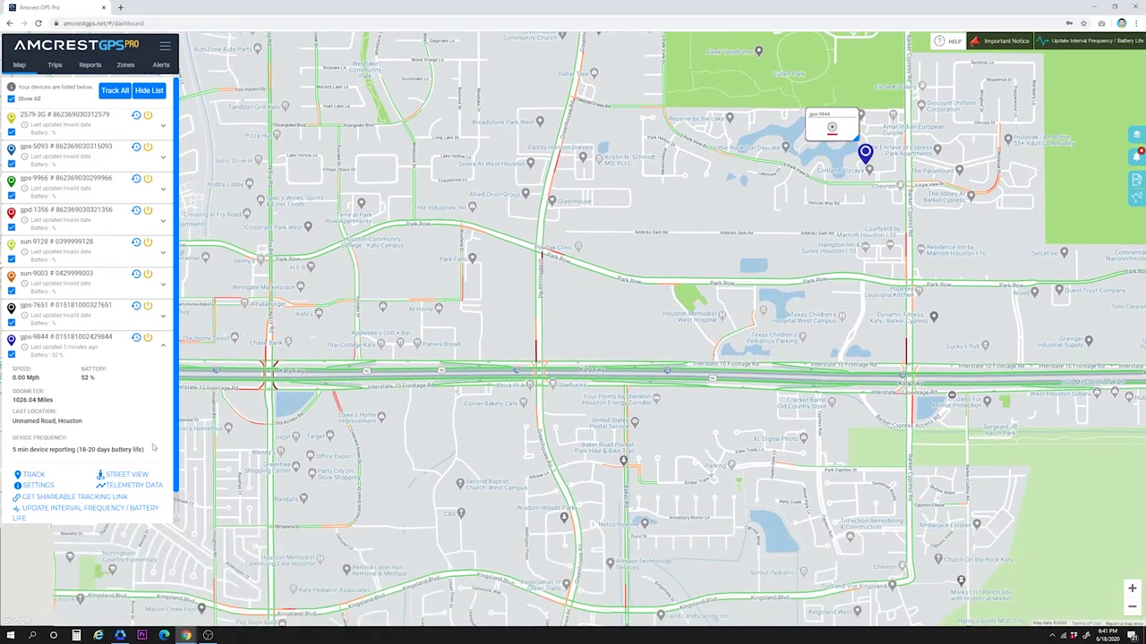
click(34, 476)
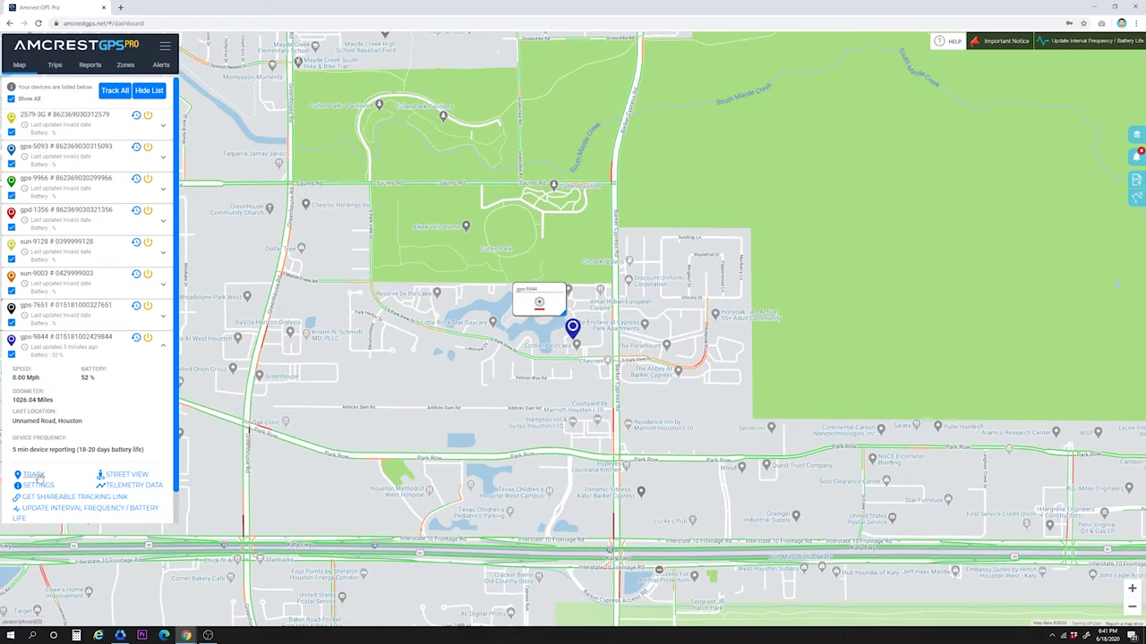
click(116, 476)
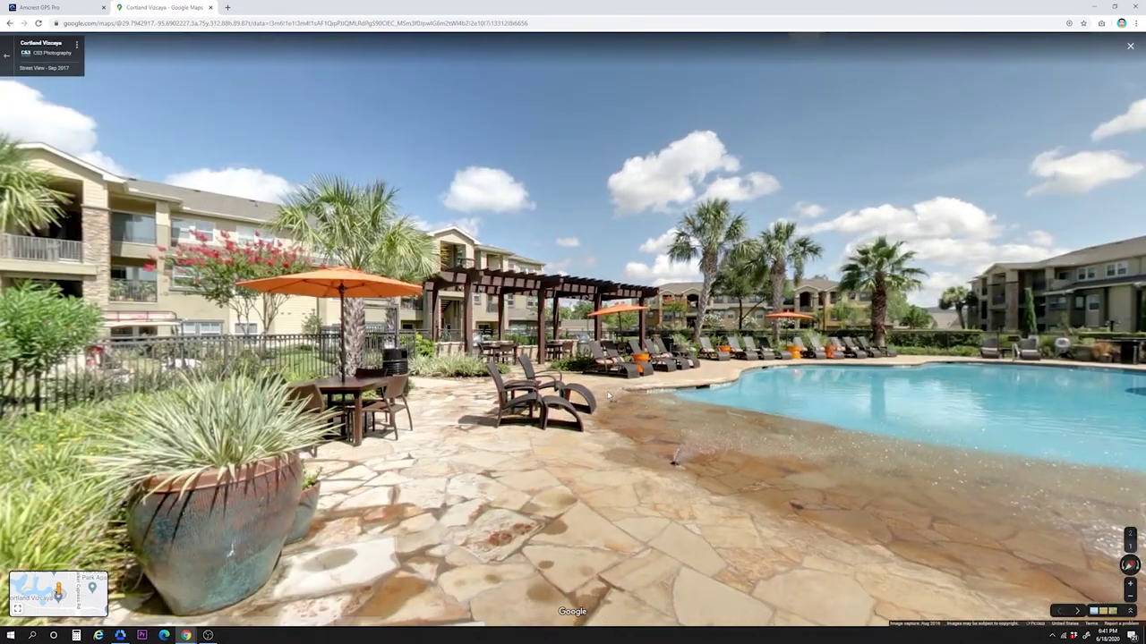
click(211, 7)
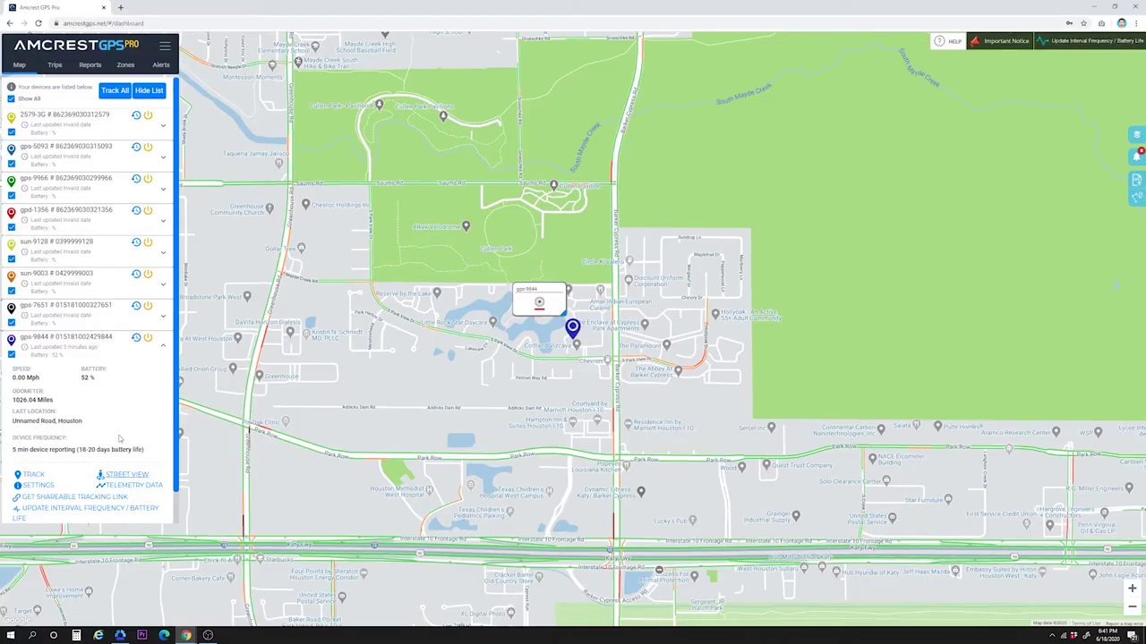
Step: Export gps-9844's telemetry data for 12–18 June 2020 as a CSV file
click(130, 485)
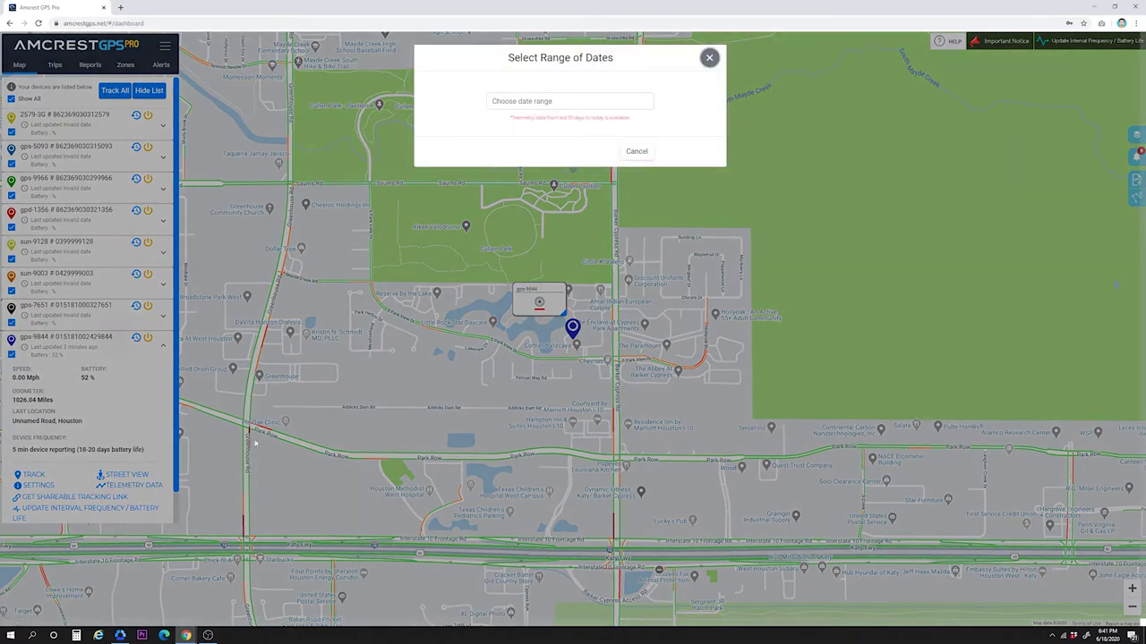
click(590, 100)
click(571, 155)
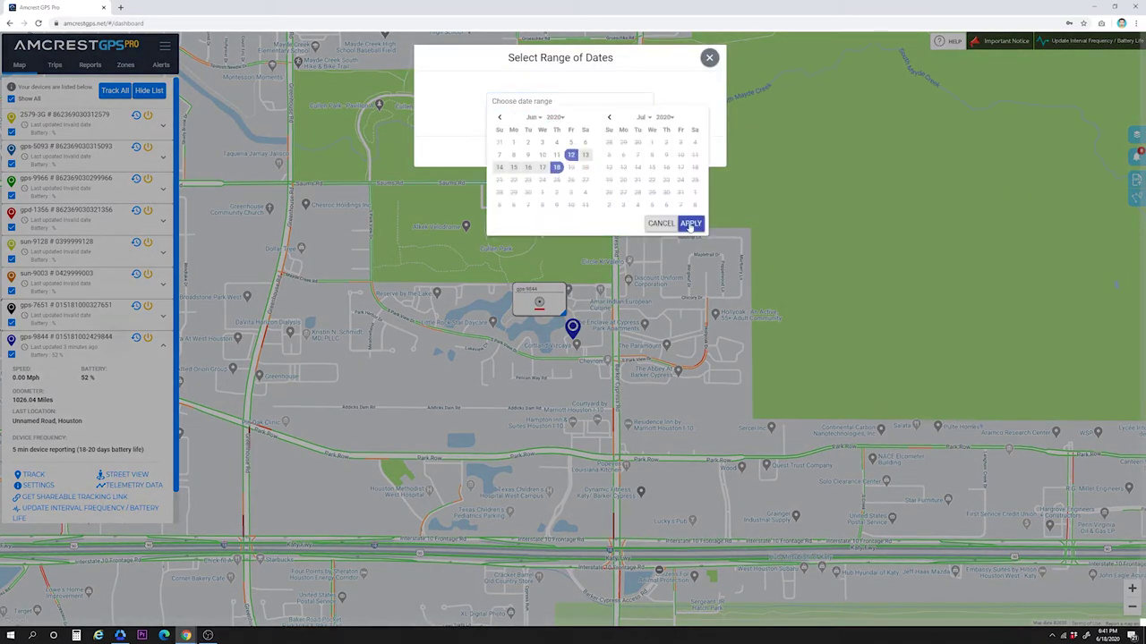
click(689, 223)
click(591, 152)
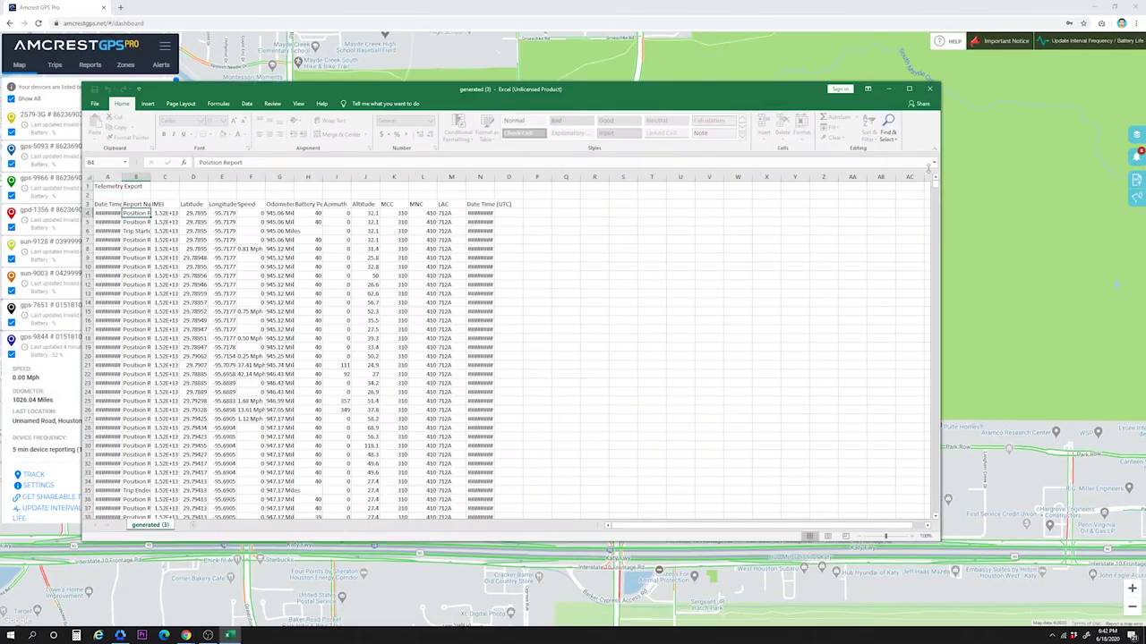
Step: Maximize Excel and inspect row 4's IMEI, latitude, longitude, speed, odometer, battery, azimuth and altitude
click(909, 89)
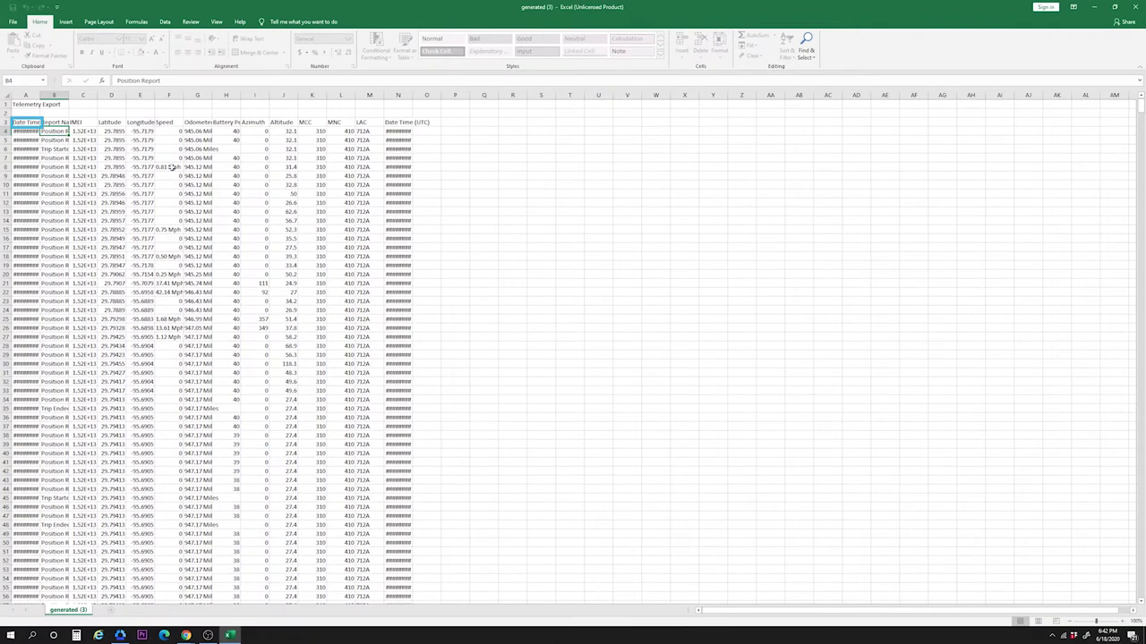
click(82, 131)
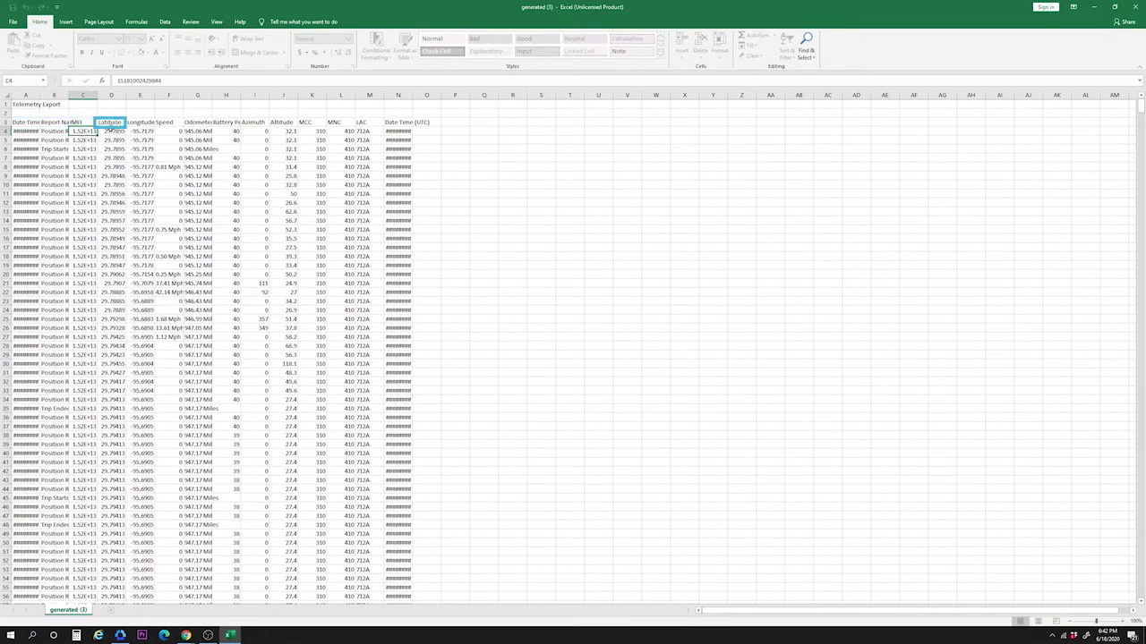
click(111, 132)
click(139, 132)
click(167, 132)
click(197, 132)
click(227, 131)
click(256, 132)
click(285, 131)
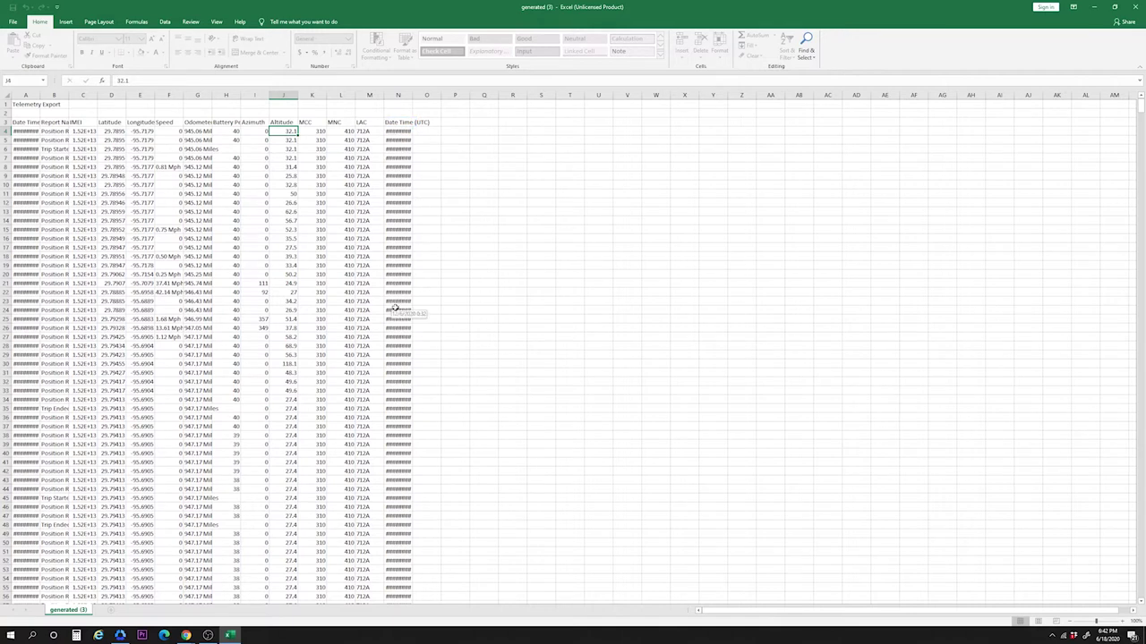
Step: Scroll through the telemetry rows, then close Excel
scroll(395, 312, down, 4)
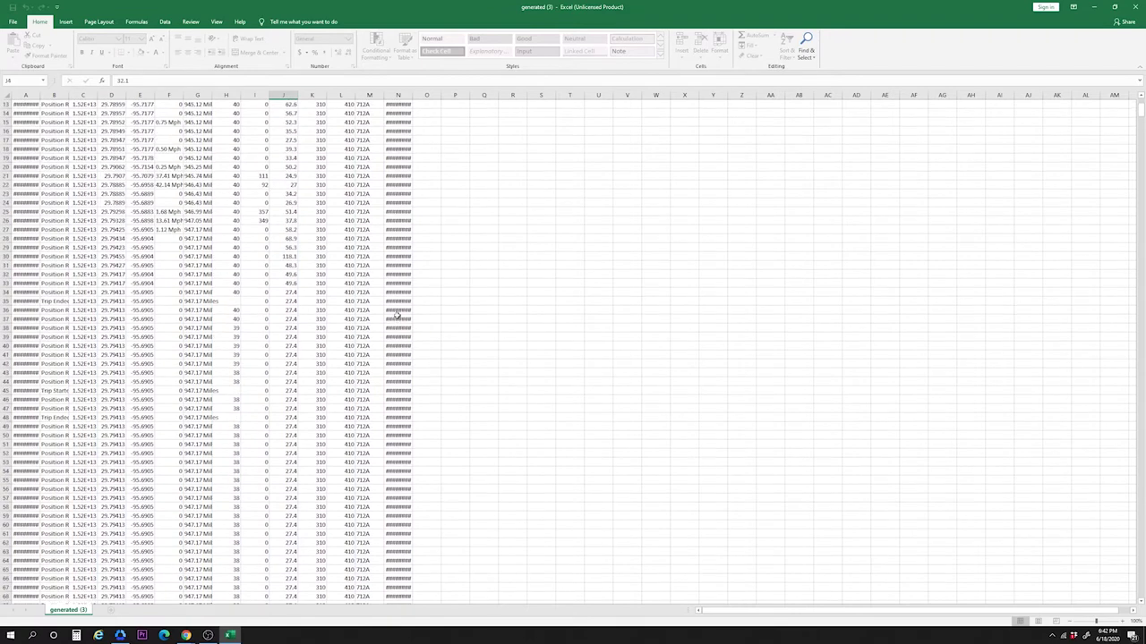
scroll(396, 315, up, 4)
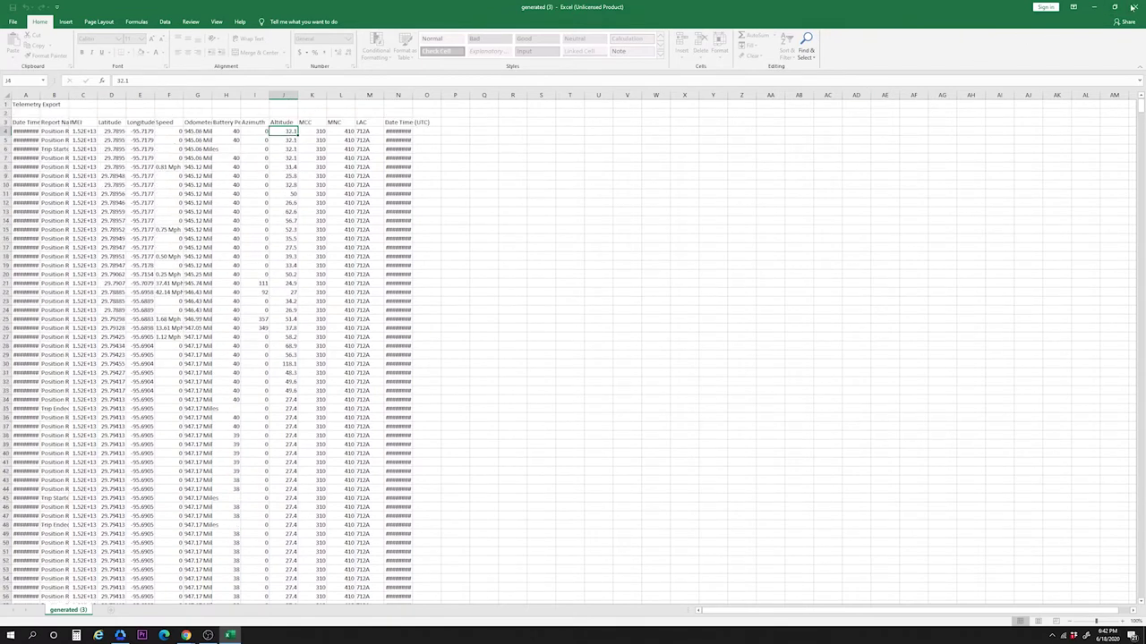
click(1134, 6)
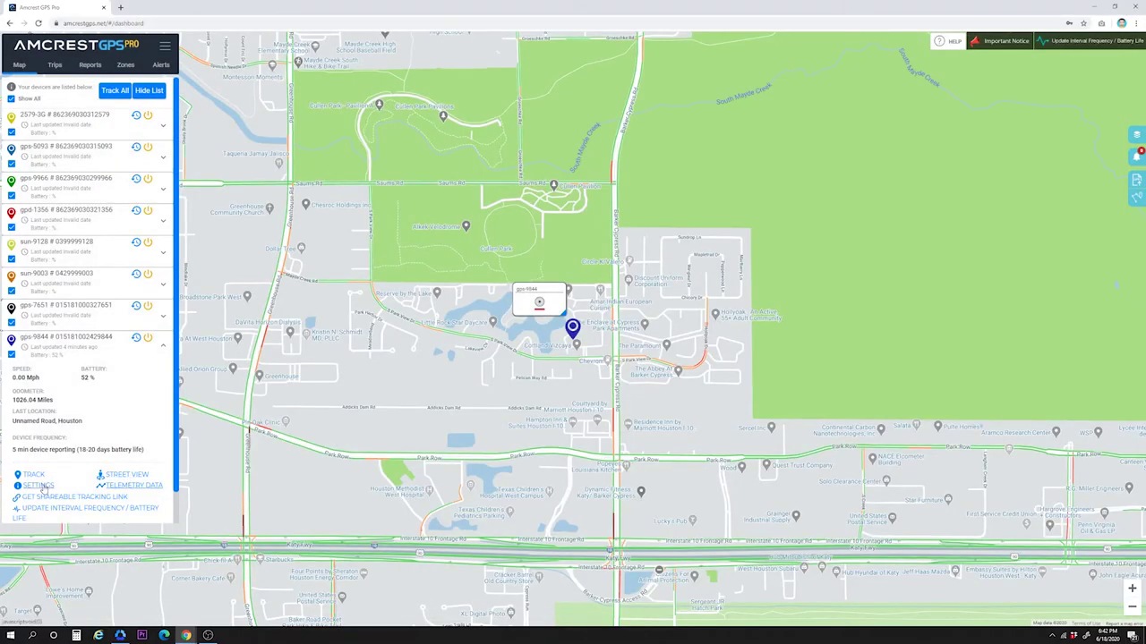
Step: Open gps-9844's Device Settings and scroll through its mobile carrier and alert options
click(40, 486)
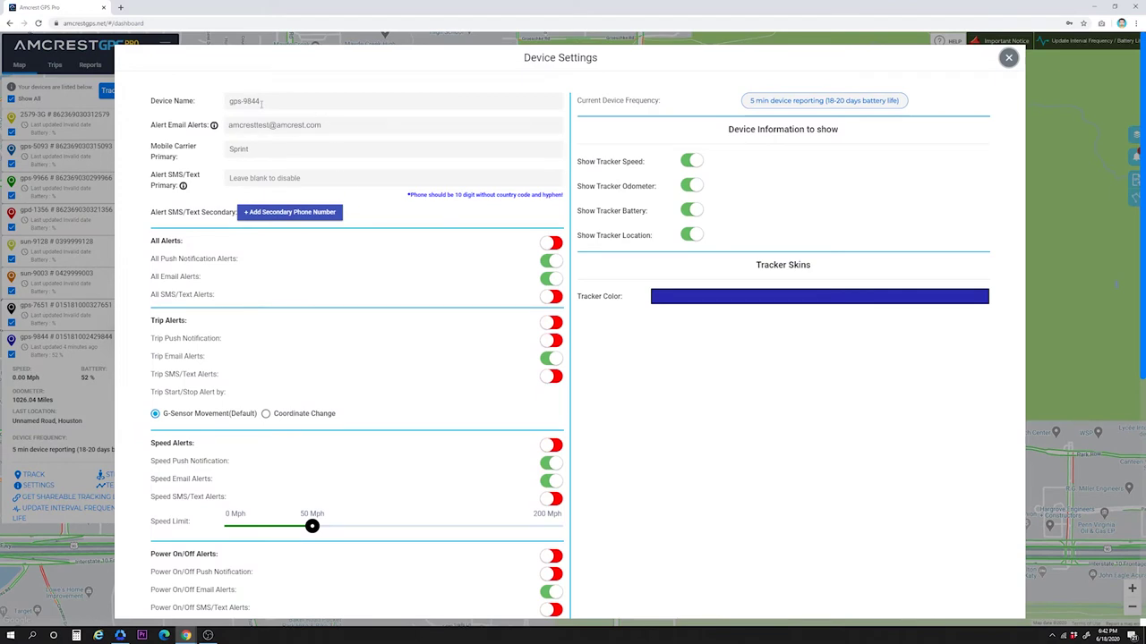
click(206, 142)
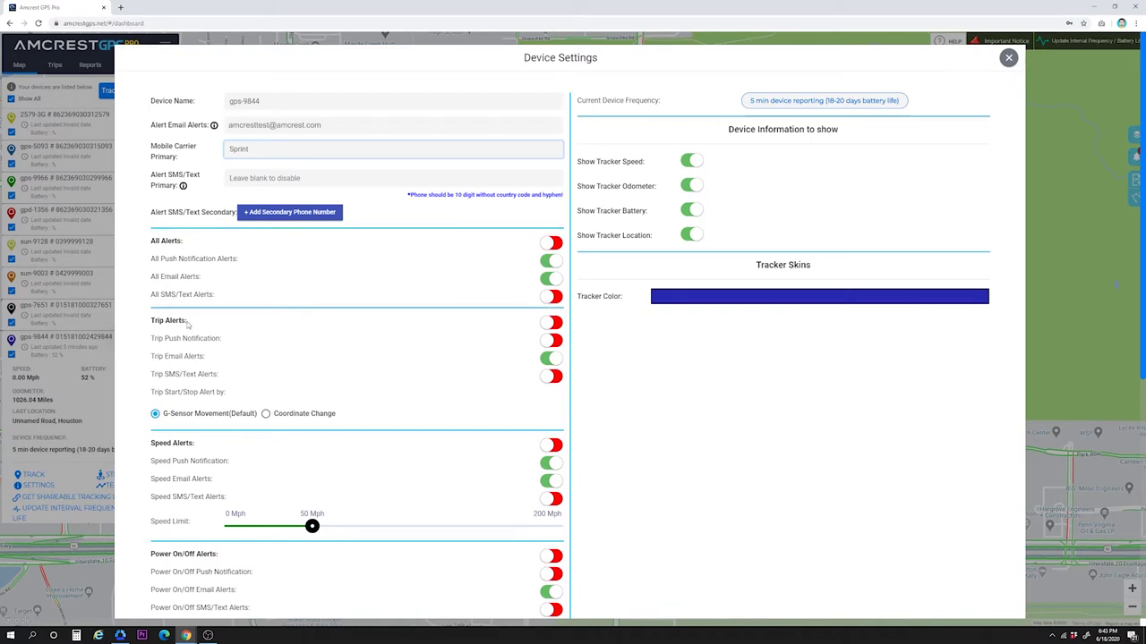
scroll(183, 358, down, 1)
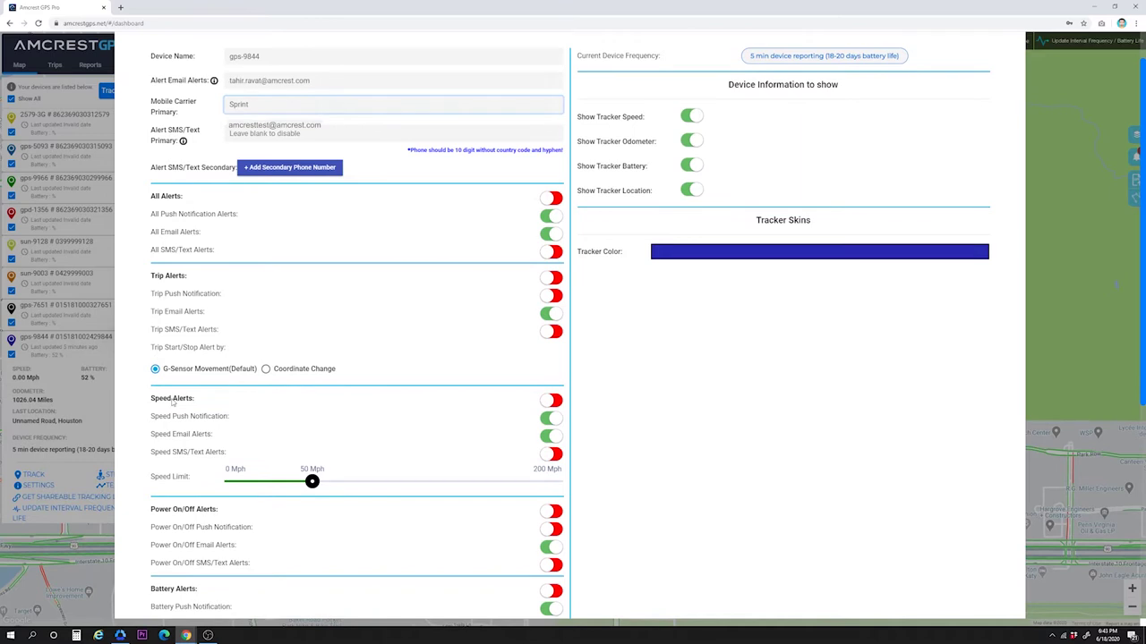
scroll(175, 407, down, 4)
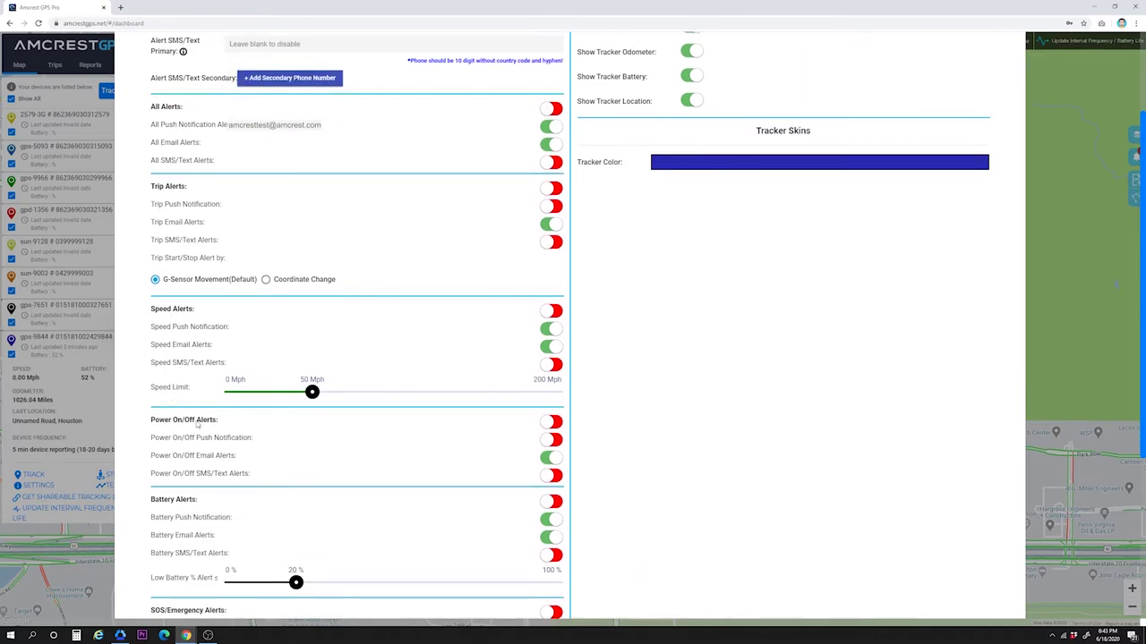
scroll(188, 402, down, 1)
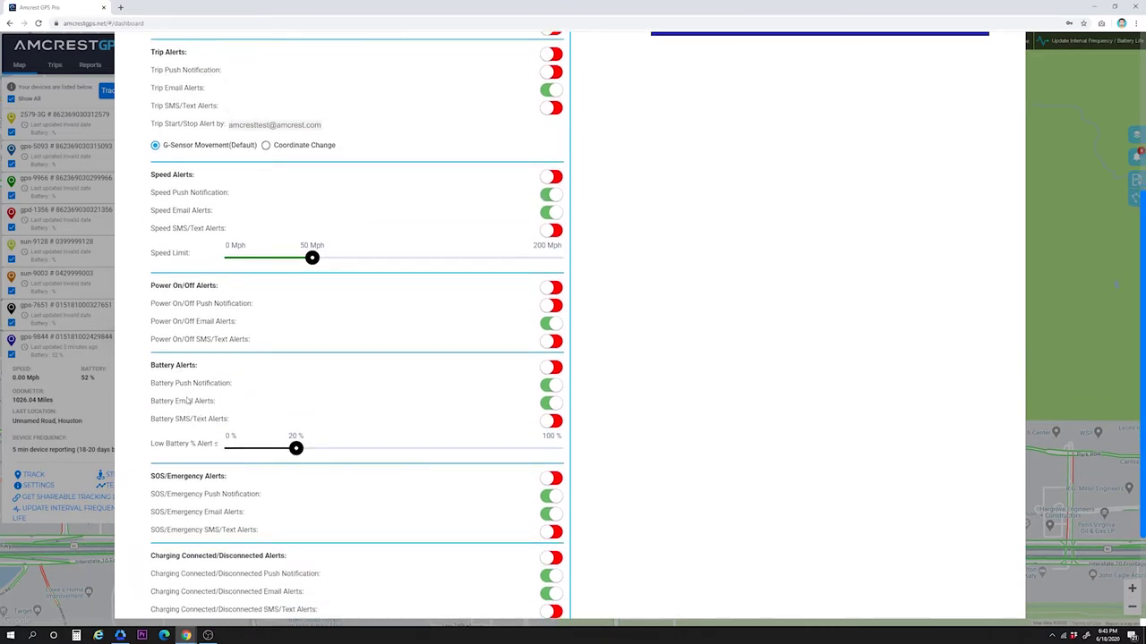
scroll(195, 418, down, 1)
scroll(204, 436, down, 1)
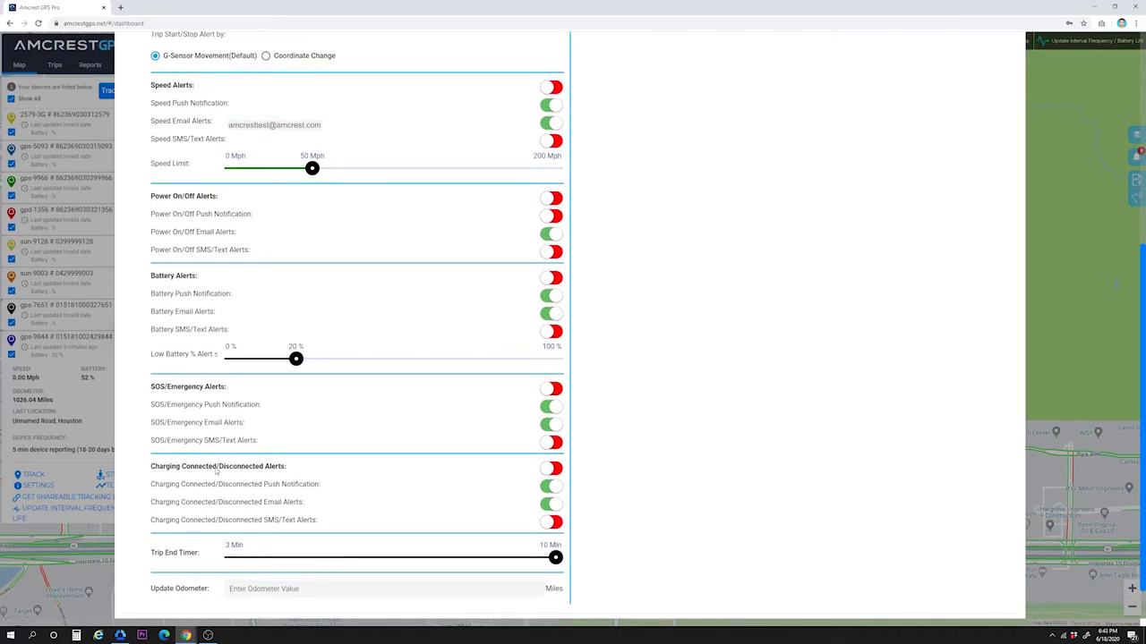
scroll(216, 472, down, 1)
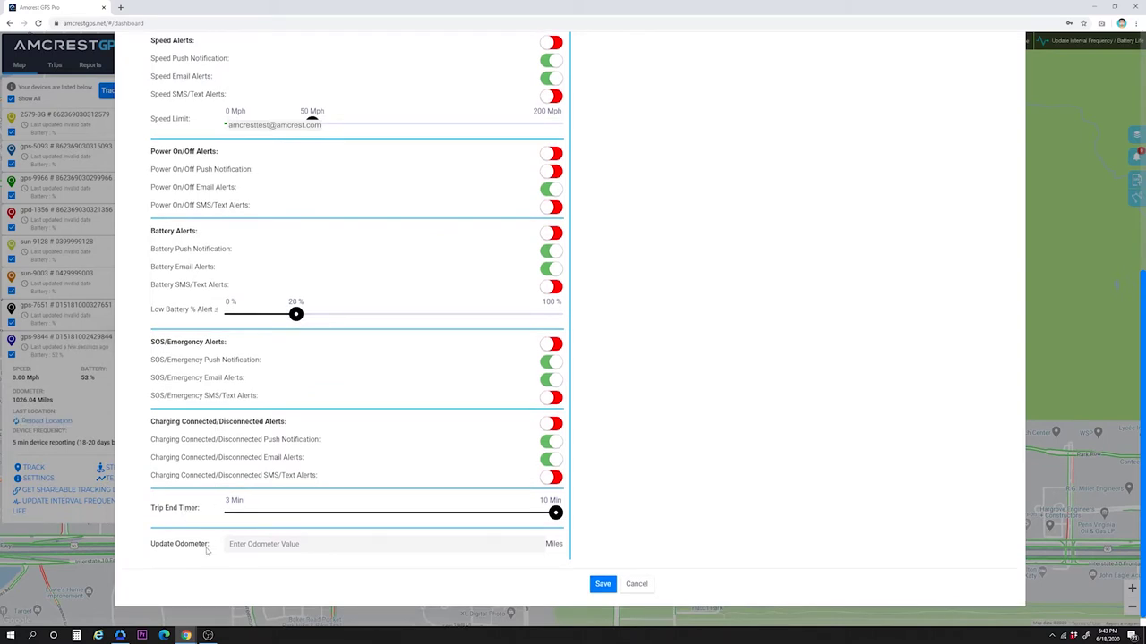
scroll(632, 312, up, 5)
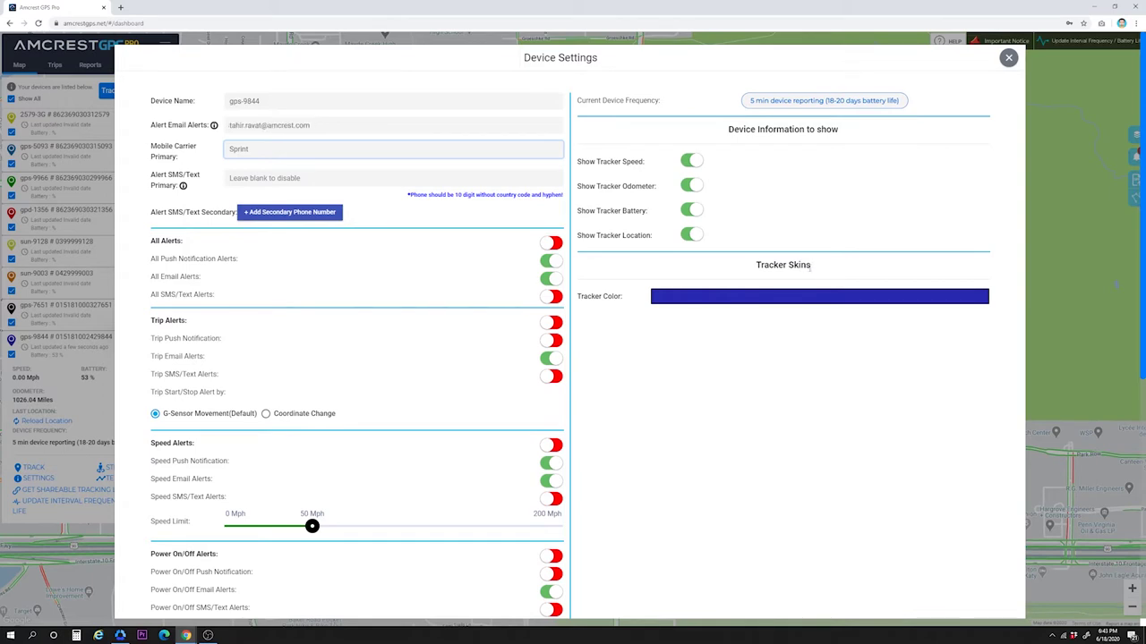
scroll(688, 243, down, 5)
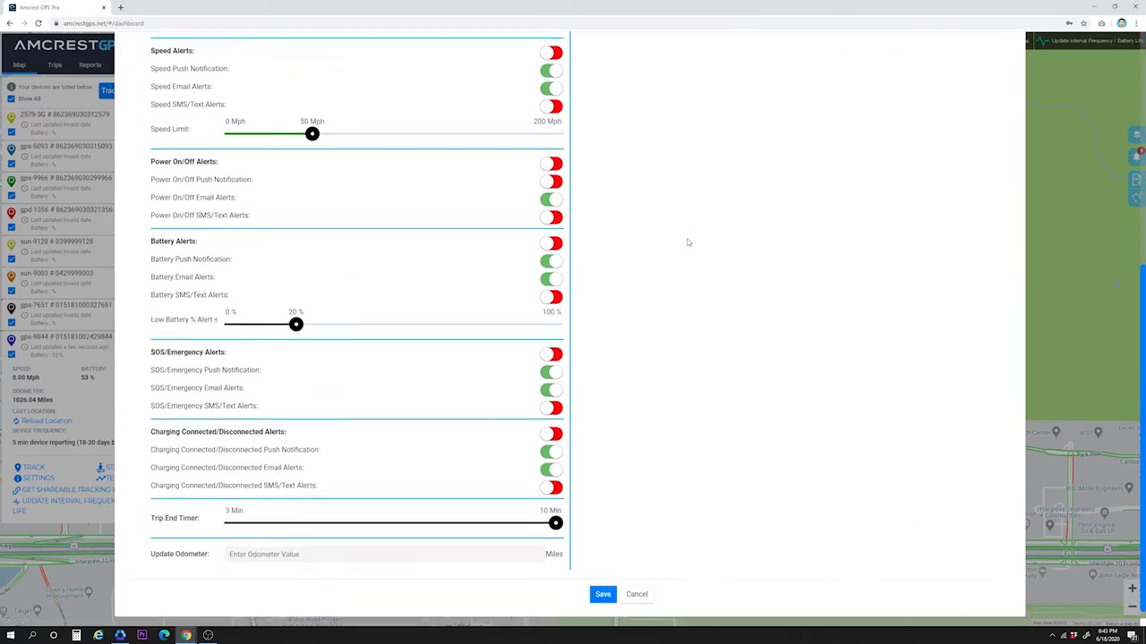
Step: Save the alert settings and close the Device Settings dialog
click(614, 589)
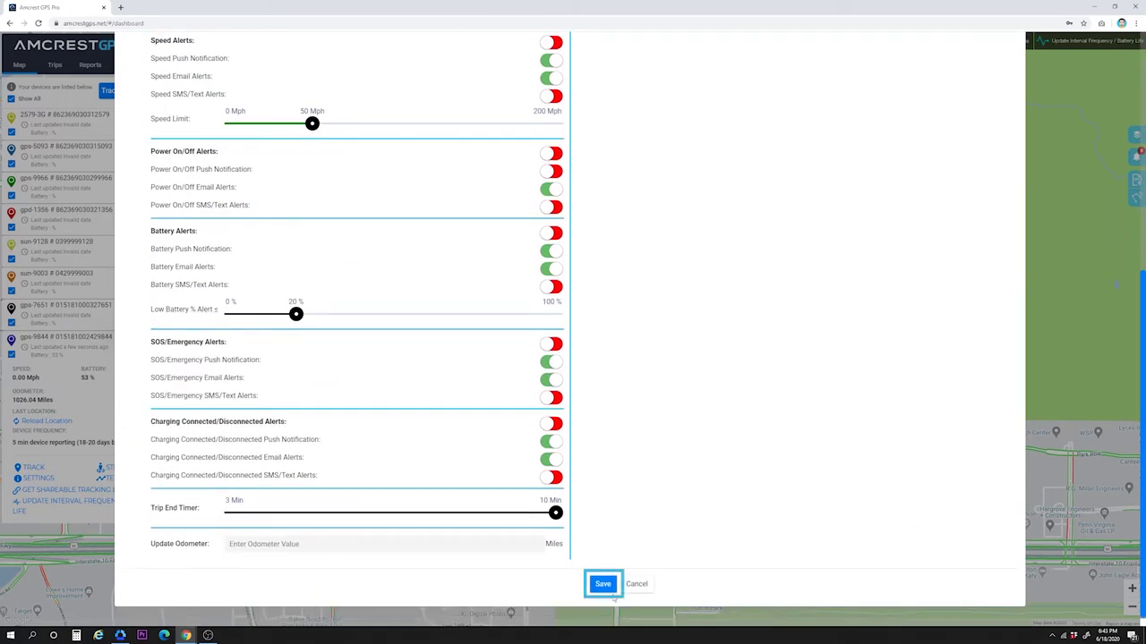
scroll(688, 242, up, 5)
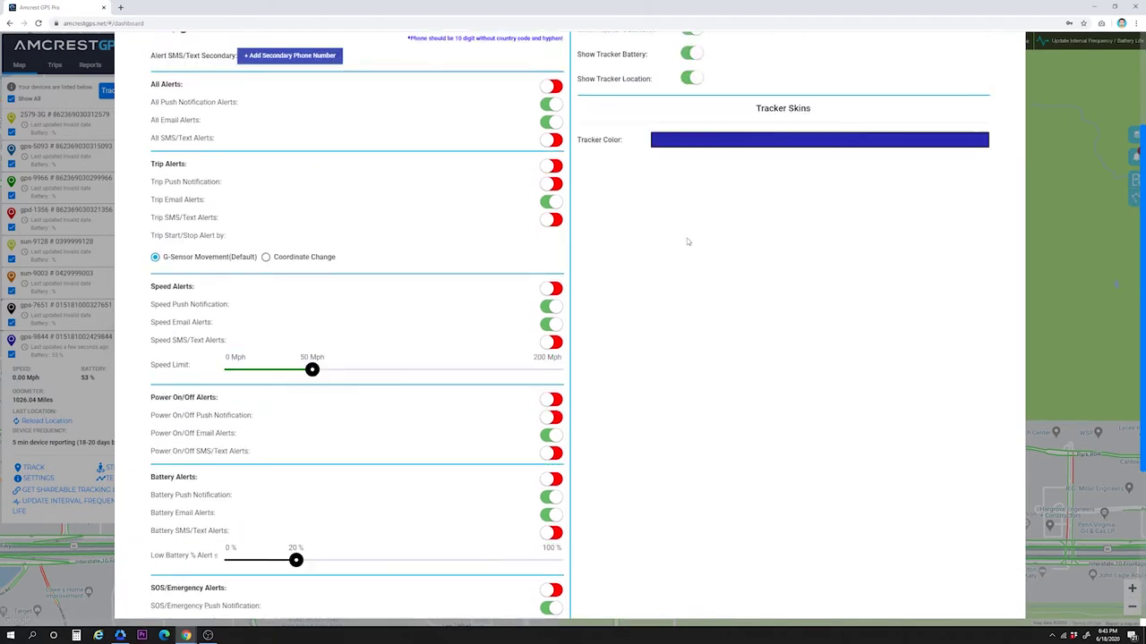
click(1009, 58)
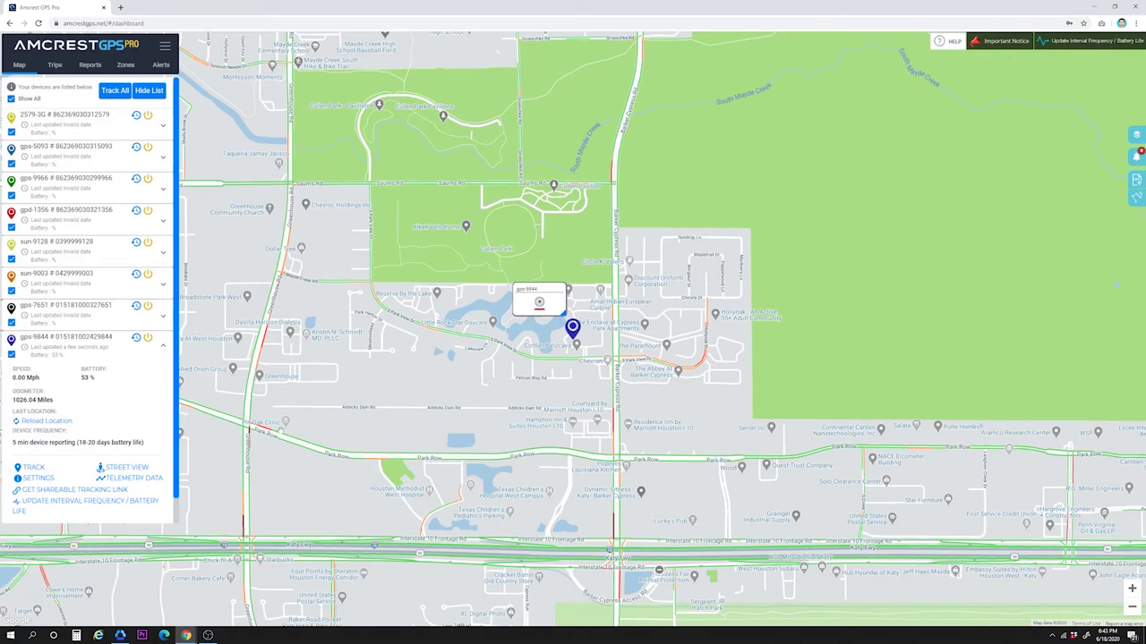
Step: Generate a 3-day shareable tracking link for gps-9844 and copy it to the clipboard
click(55, 494)
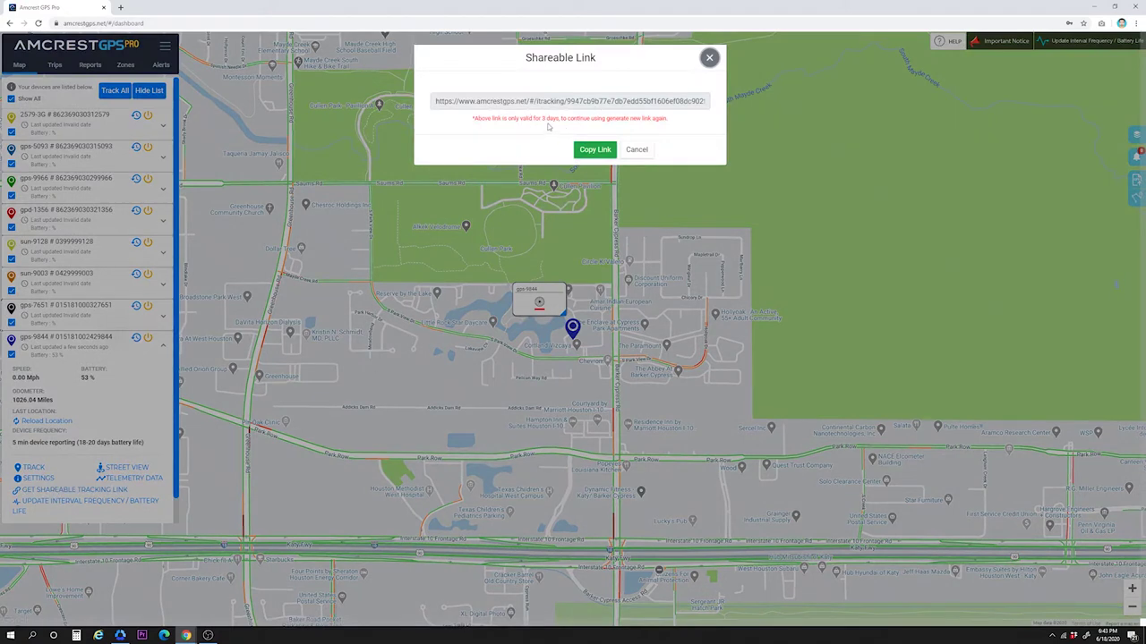
click(595, 150)
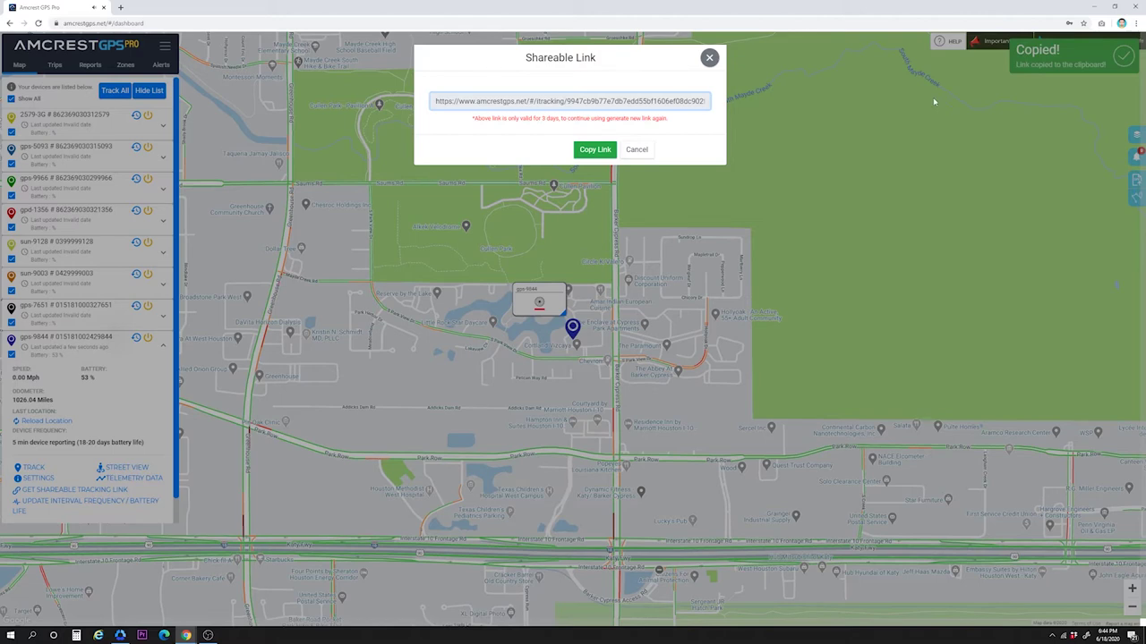
click(636, 149)
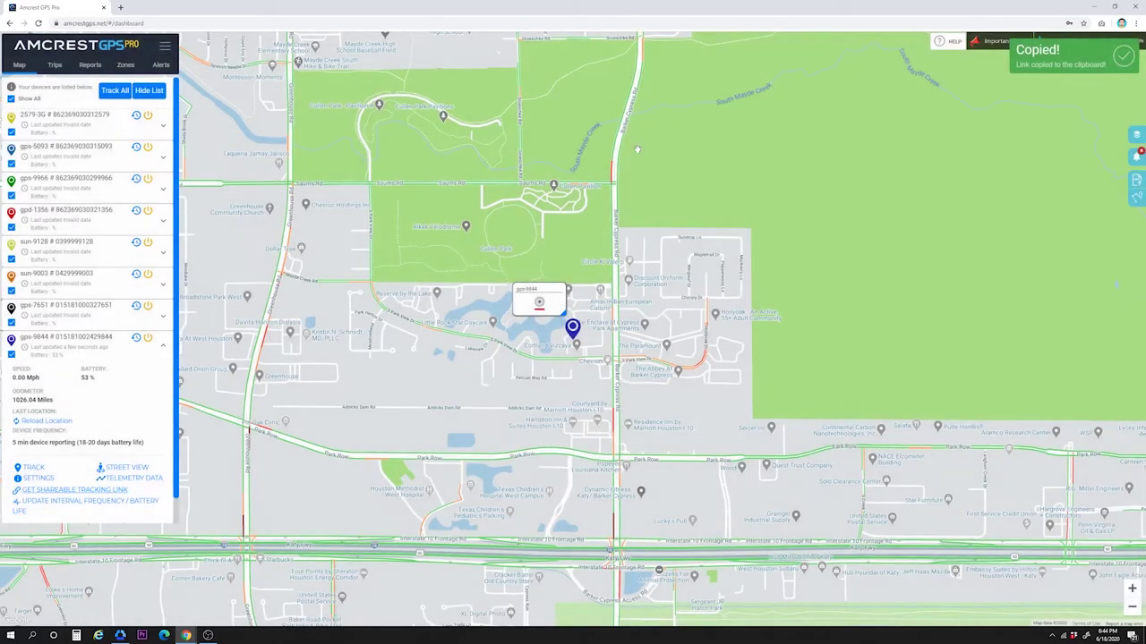
click(66, 508)
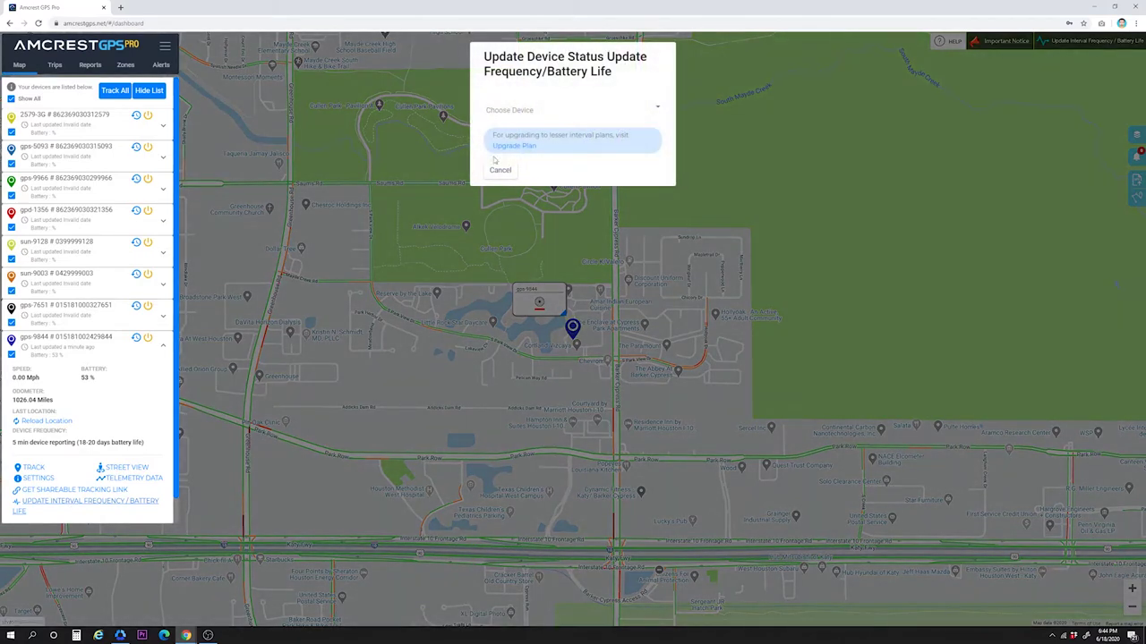
click(508, 112)
scroll(555, 152, down, 3)
click(537, 199)
click(537, 143)
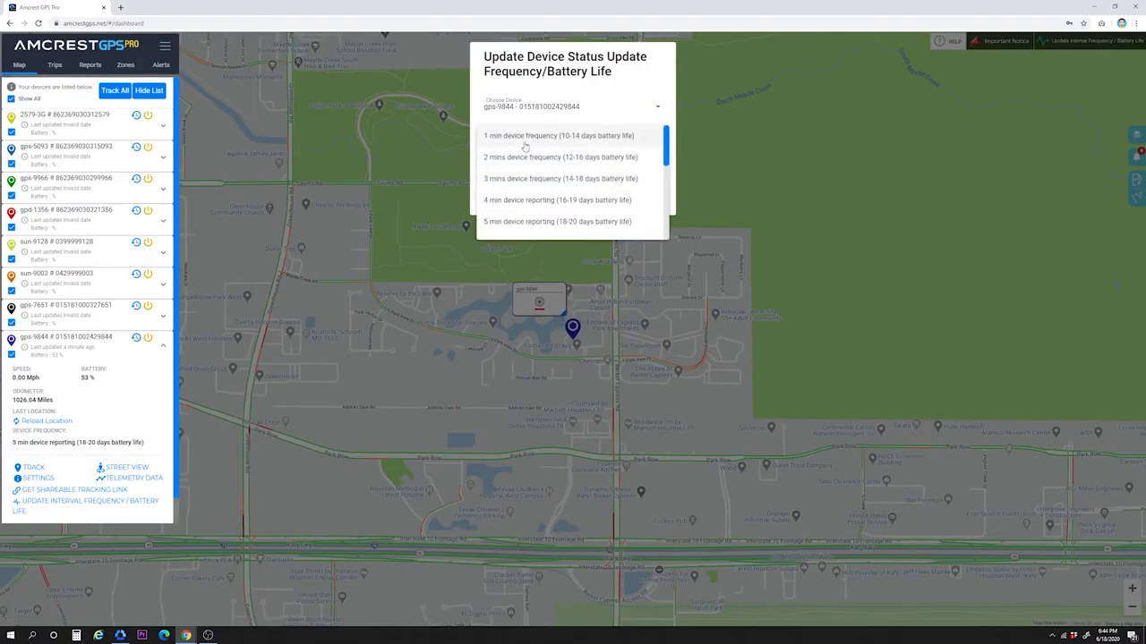
click(526, 145)
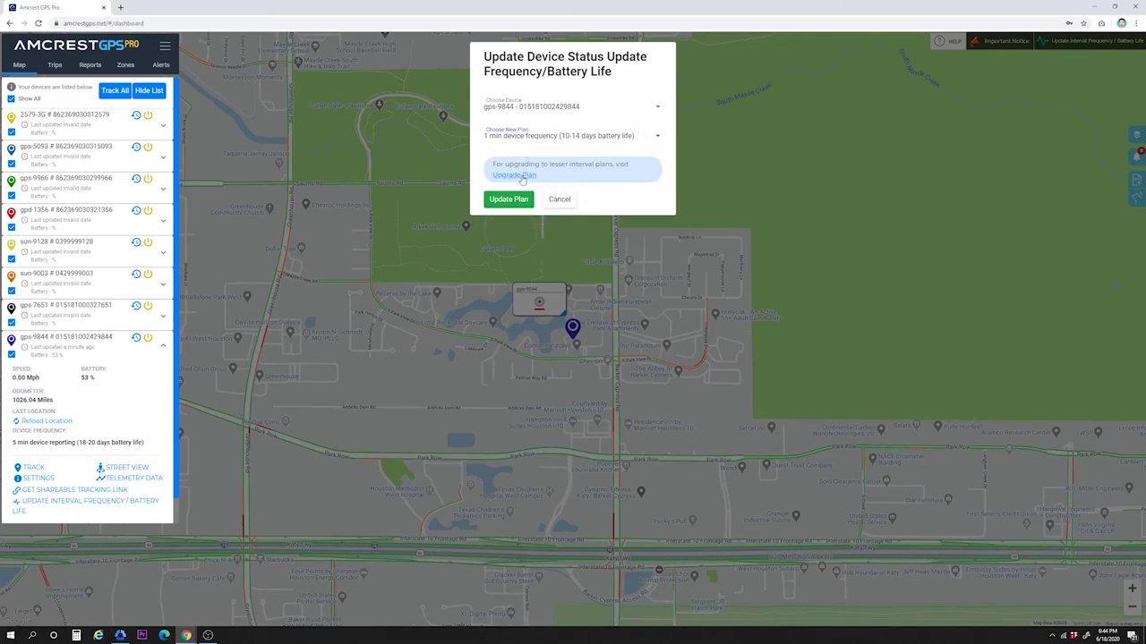
click(524, 176)
click(666, 248)
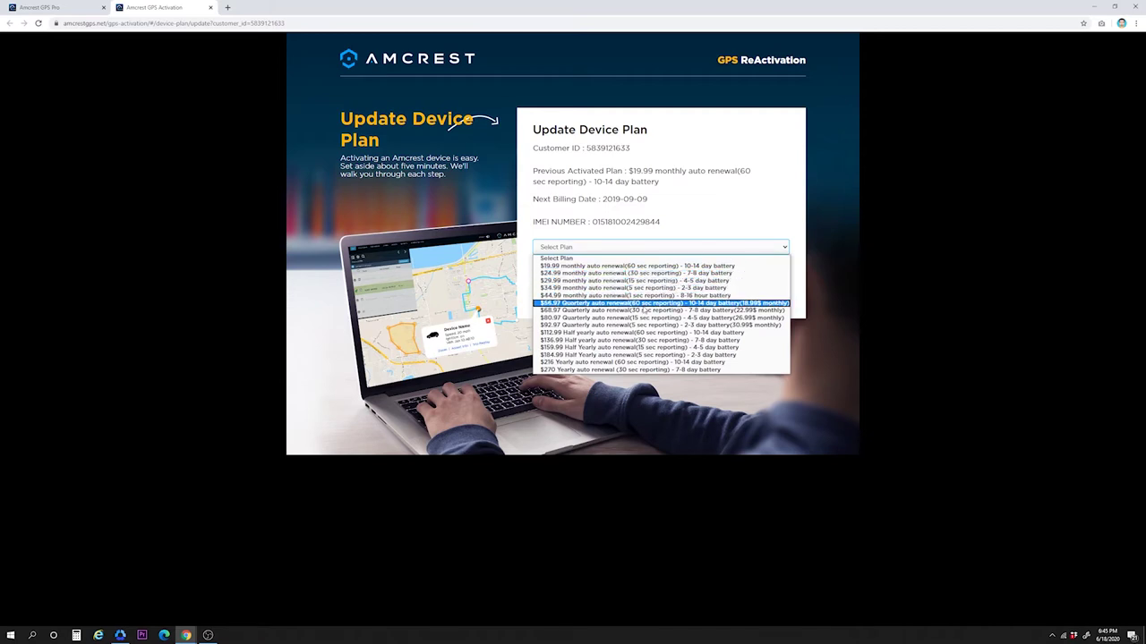
click(697, 250)
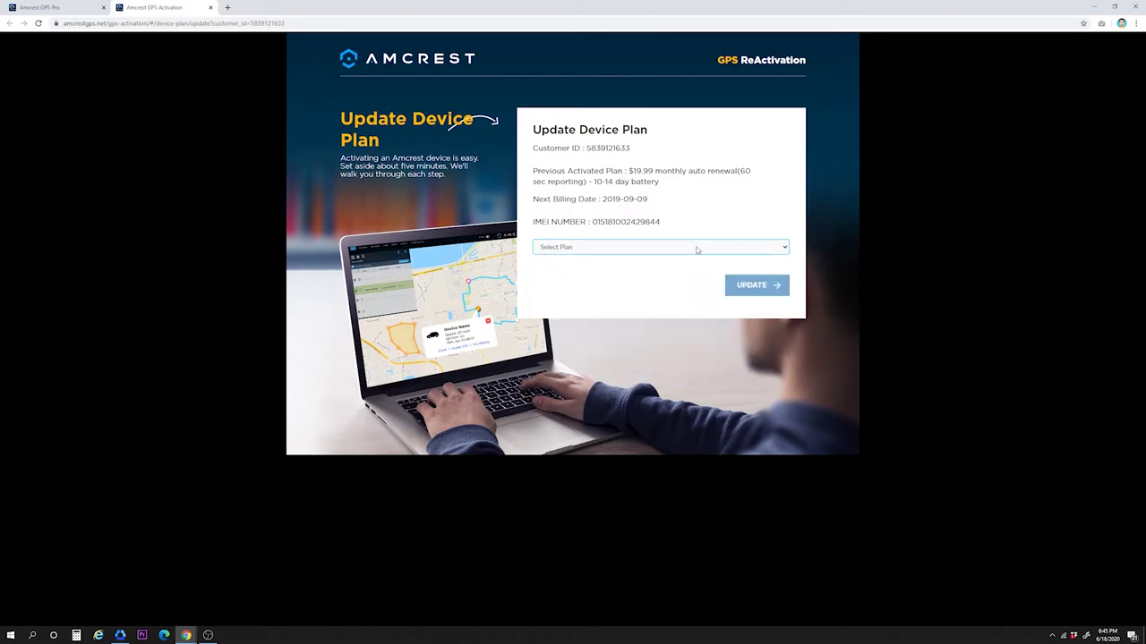
click(675, 96)
click(211, 7)
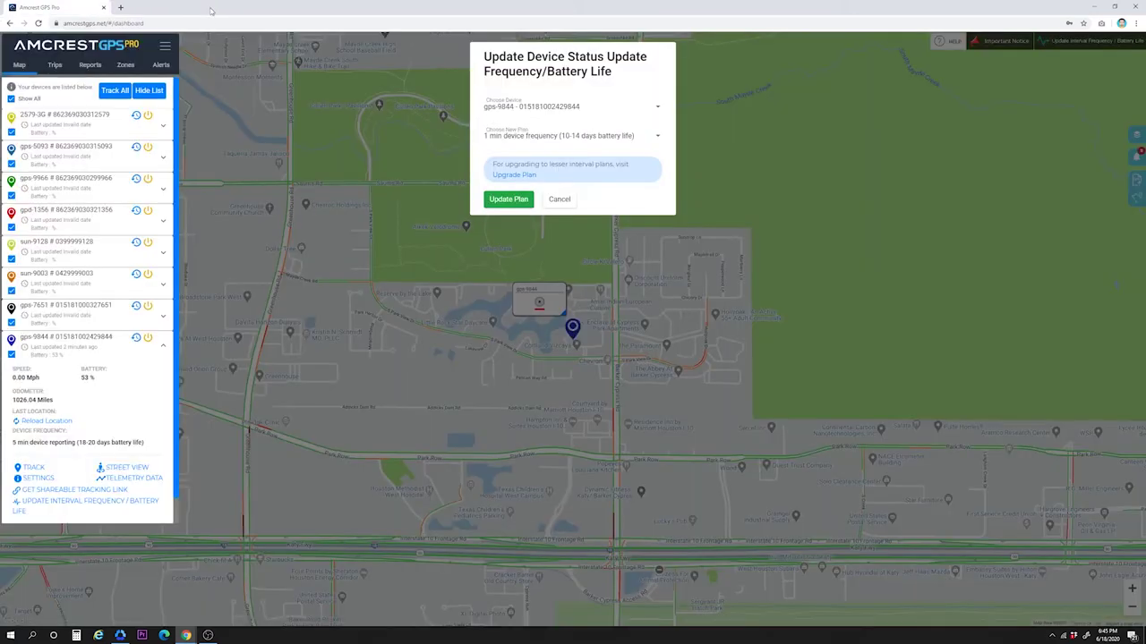
click(551, 198)
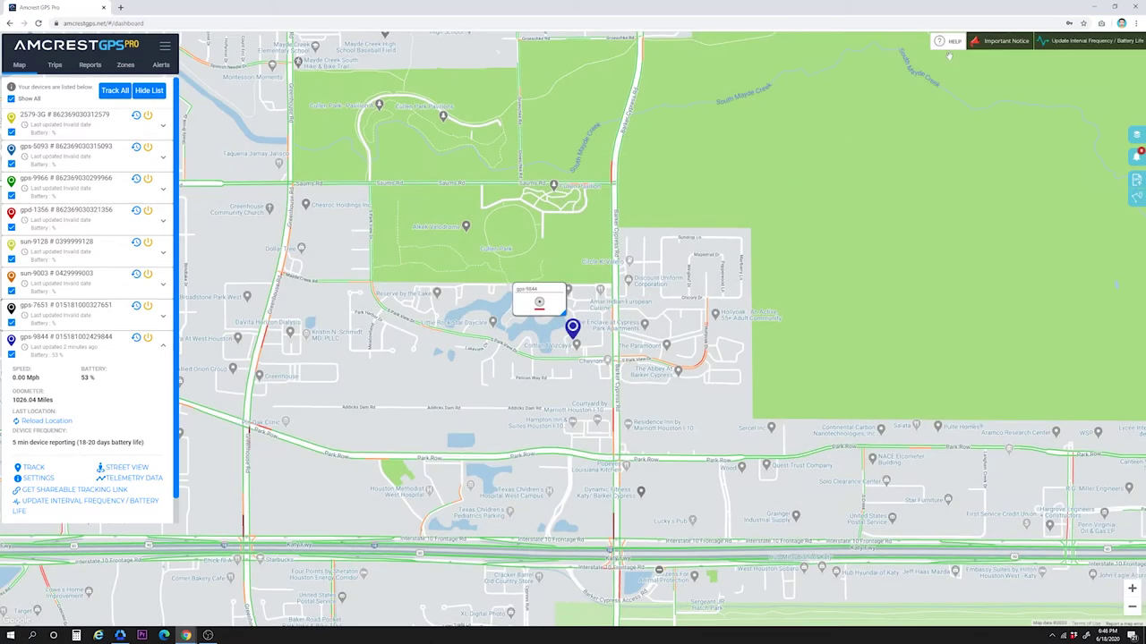
click(950, 45)
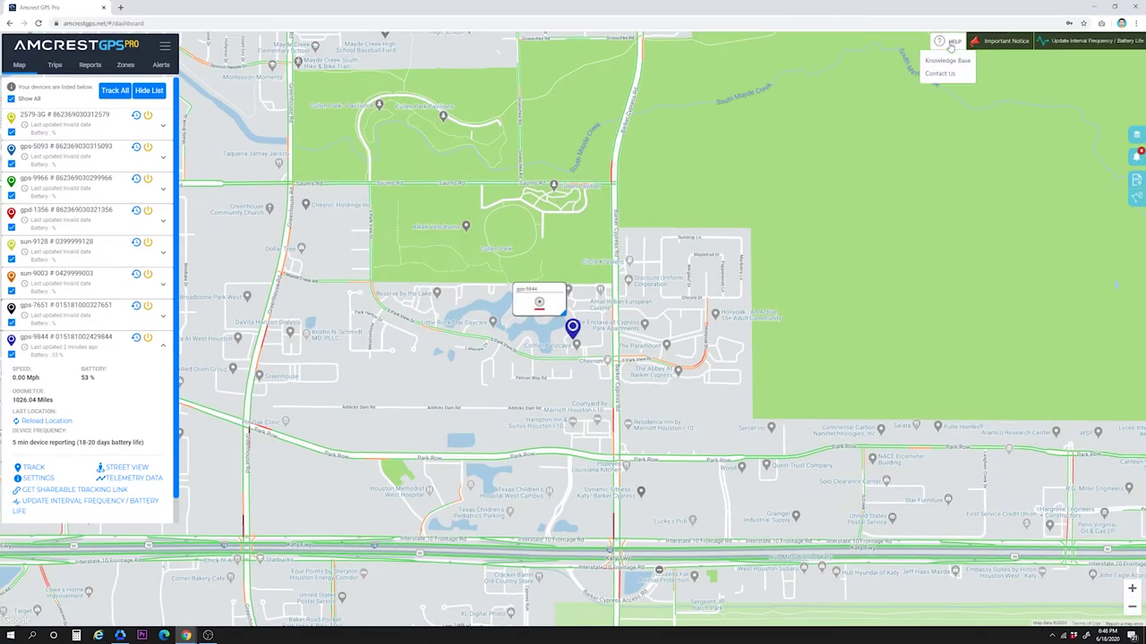
click(947, 61)
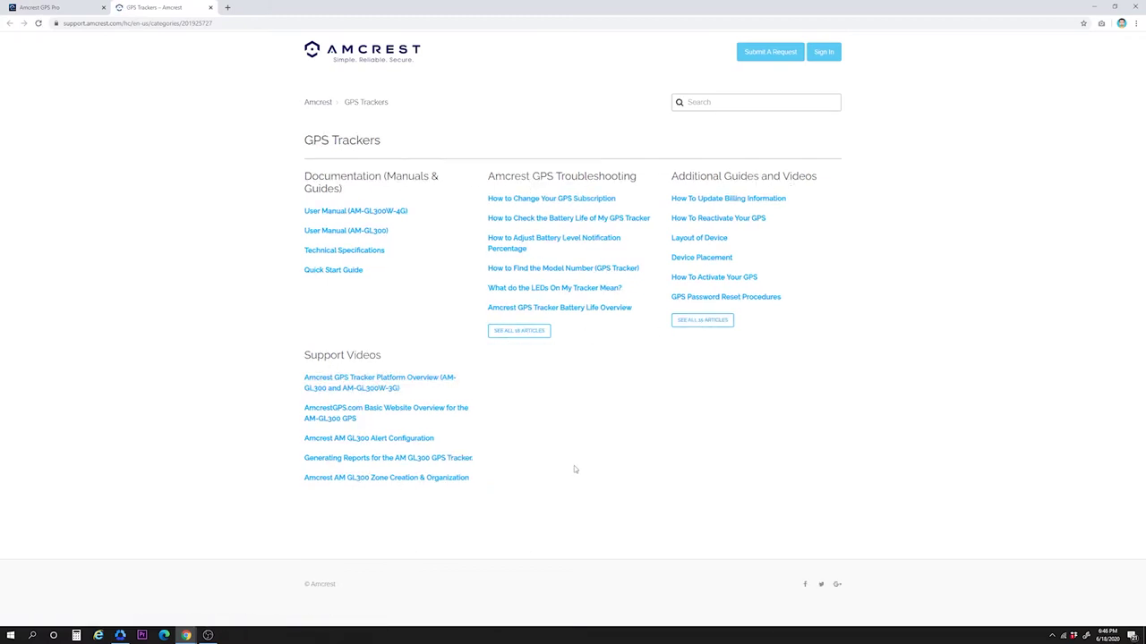
click(211, 8)
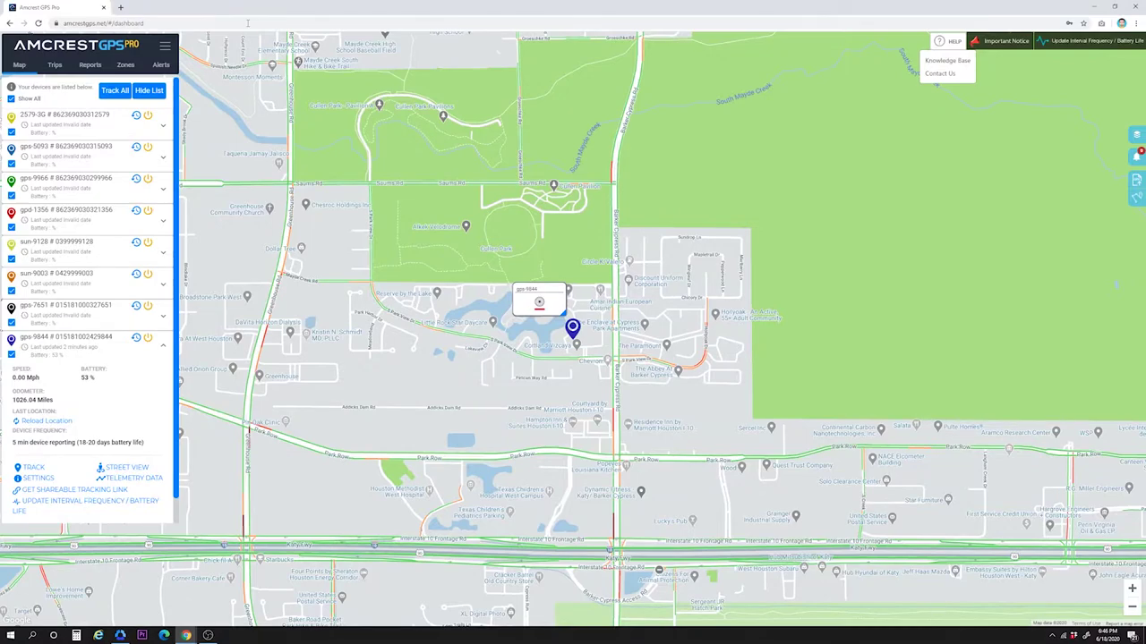
click(947, 74)
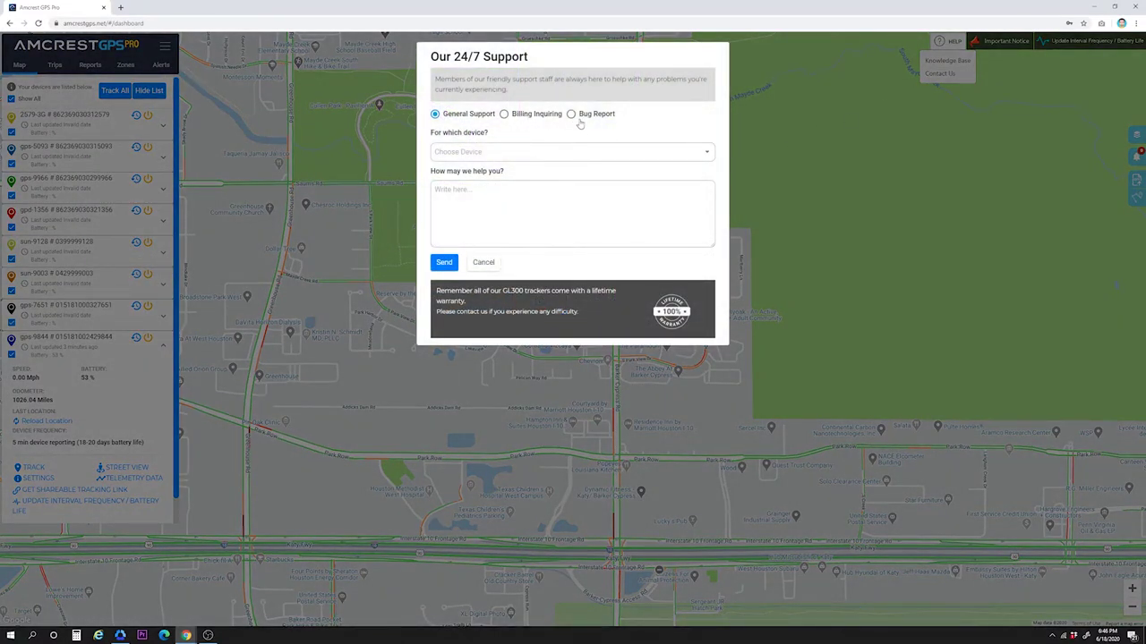
click(492, 262)
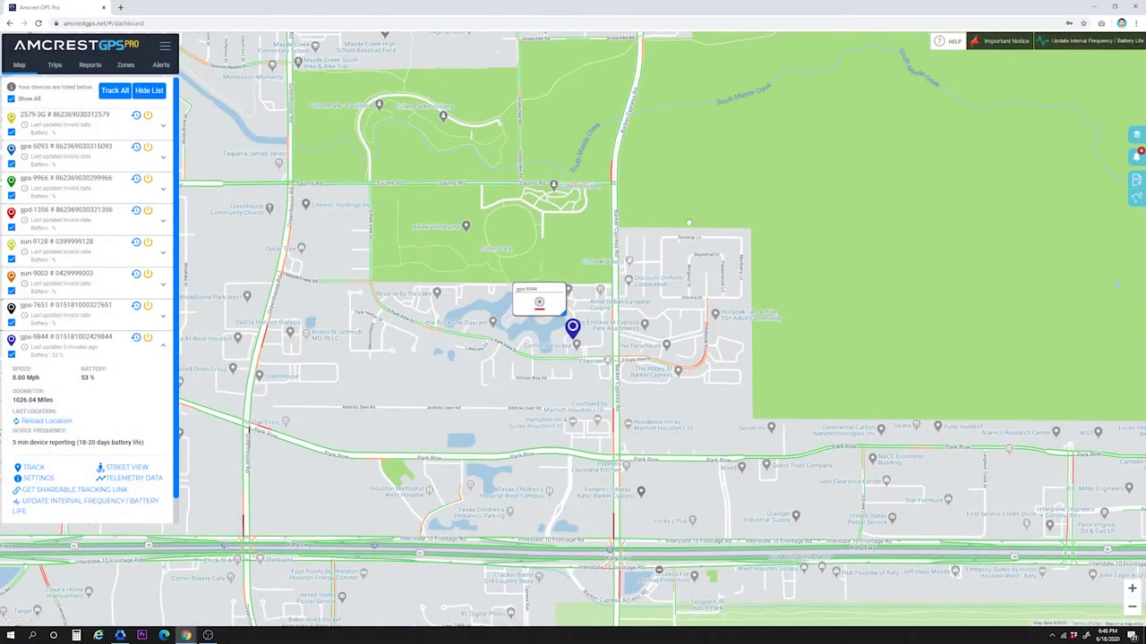
click(1008, 41)
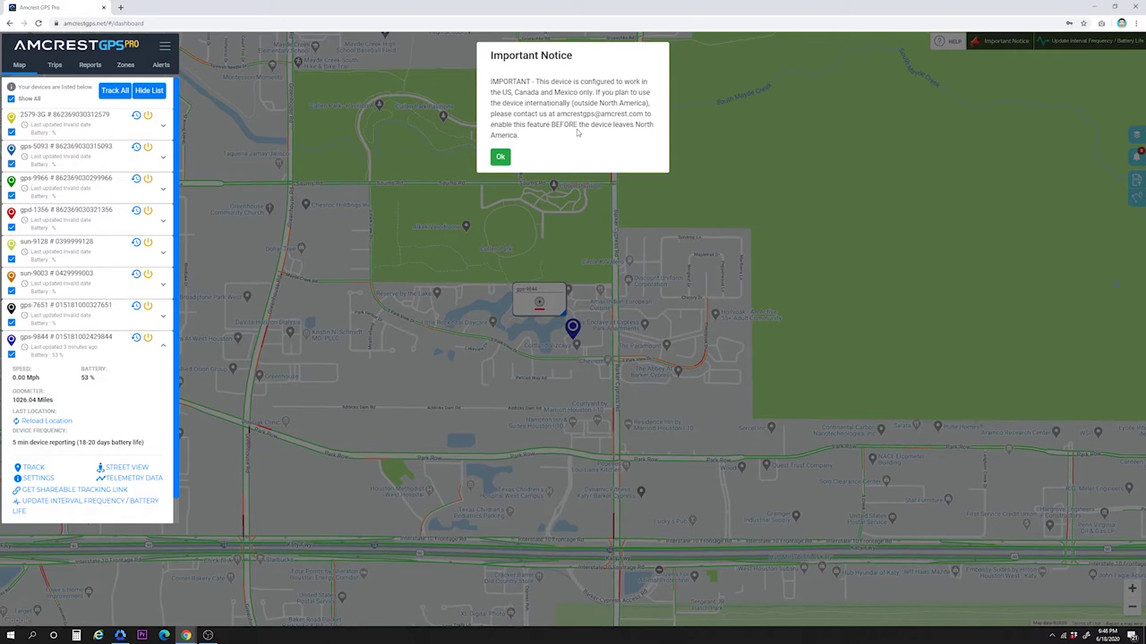
click(501, 157)
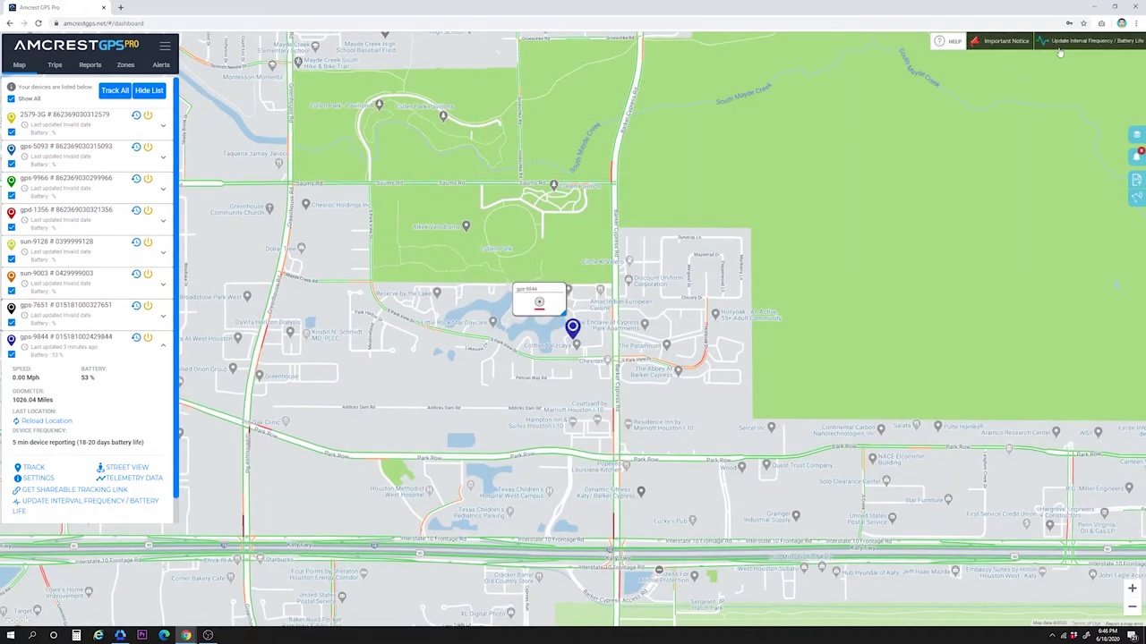
click(1087, 45)
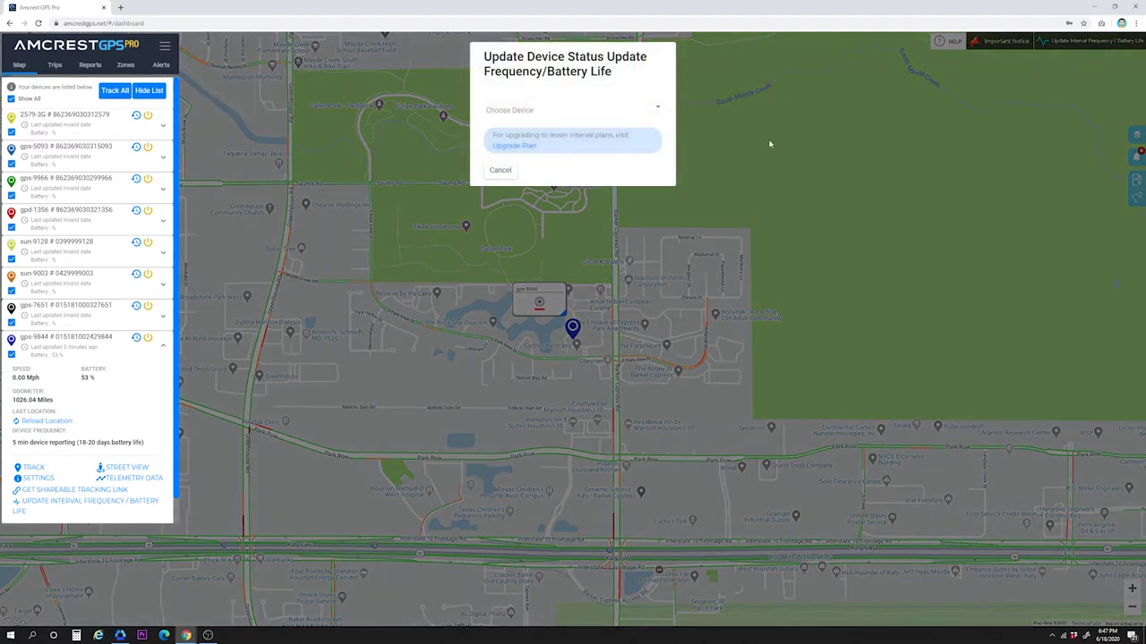
click(500, 171)
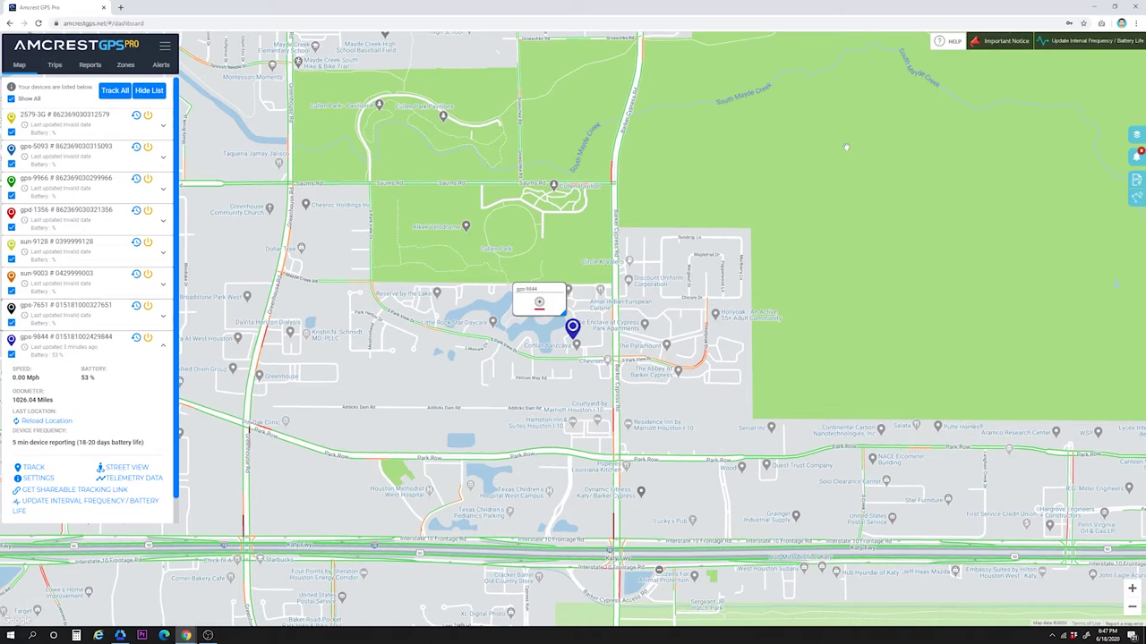
Step: Preview the map in Terrain, Satellite and Hybrid styles from Map Options
click(1136, 136)
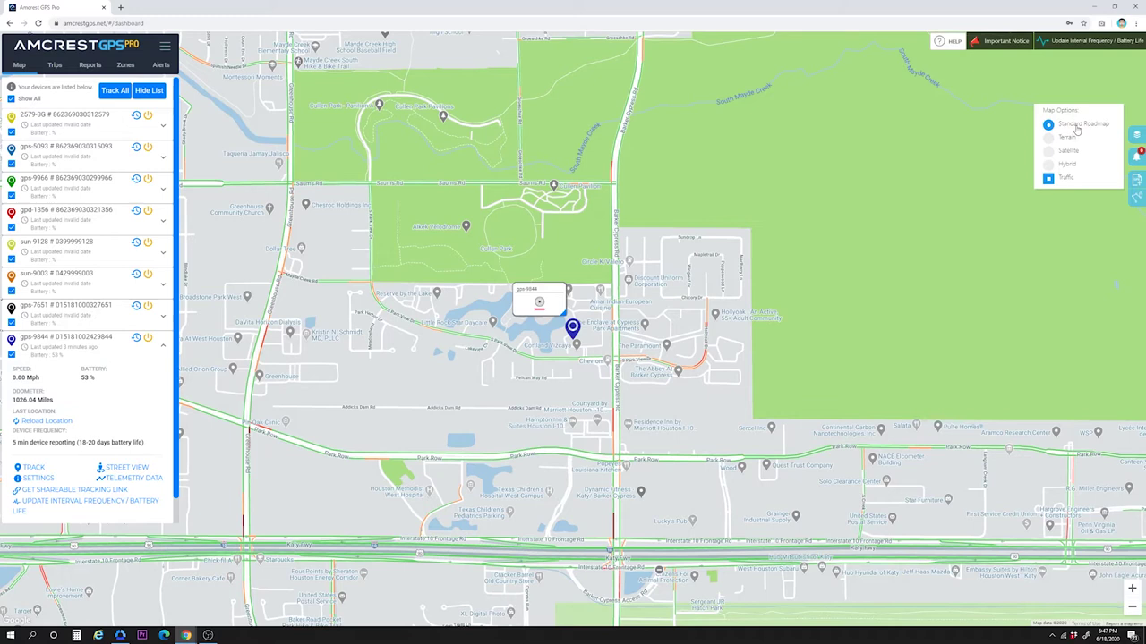
click(1049, 140)
click(1049, 150)
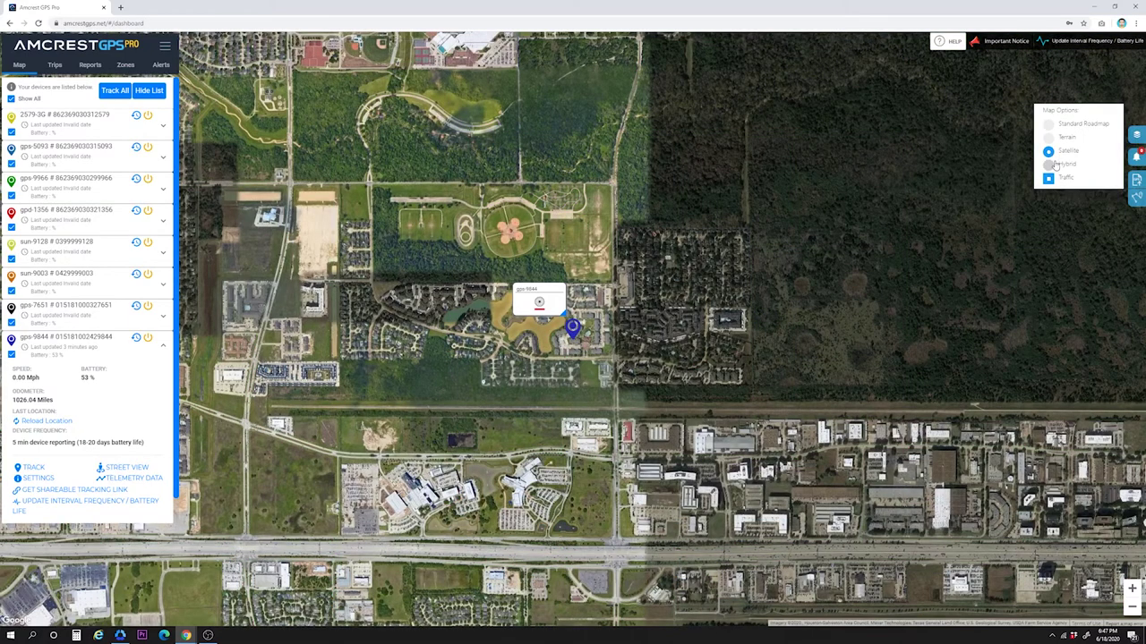
click(1049, 165)
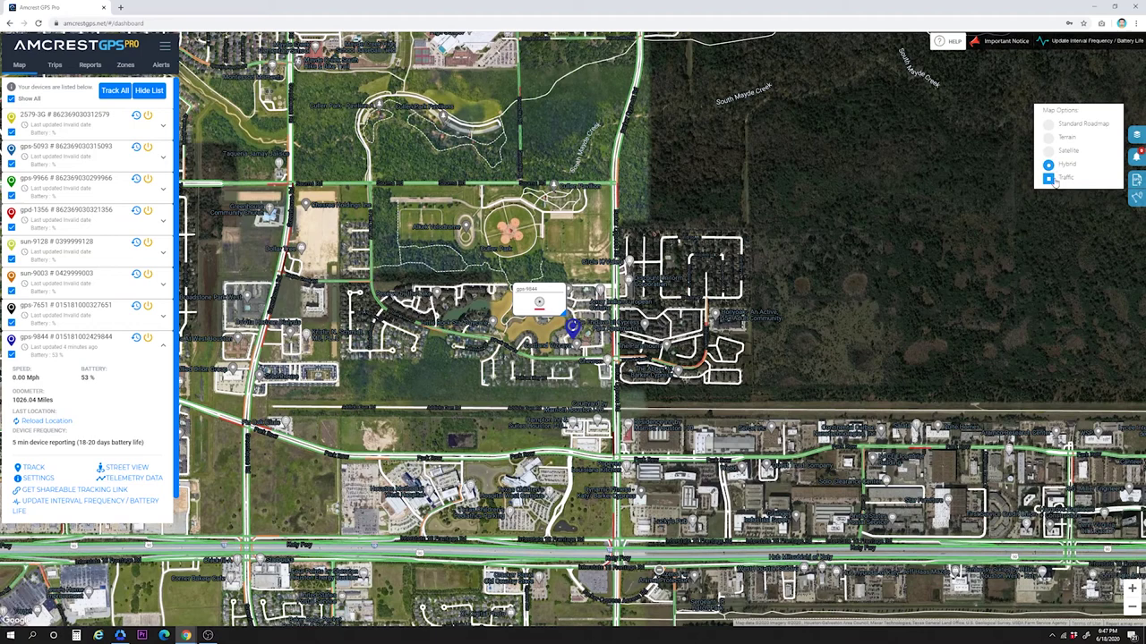
Step: Return to Standard Roadmap and toggle the Traffic layer off and back on
click(1049, 180)
click(1049, 180)
click(1048, 124)
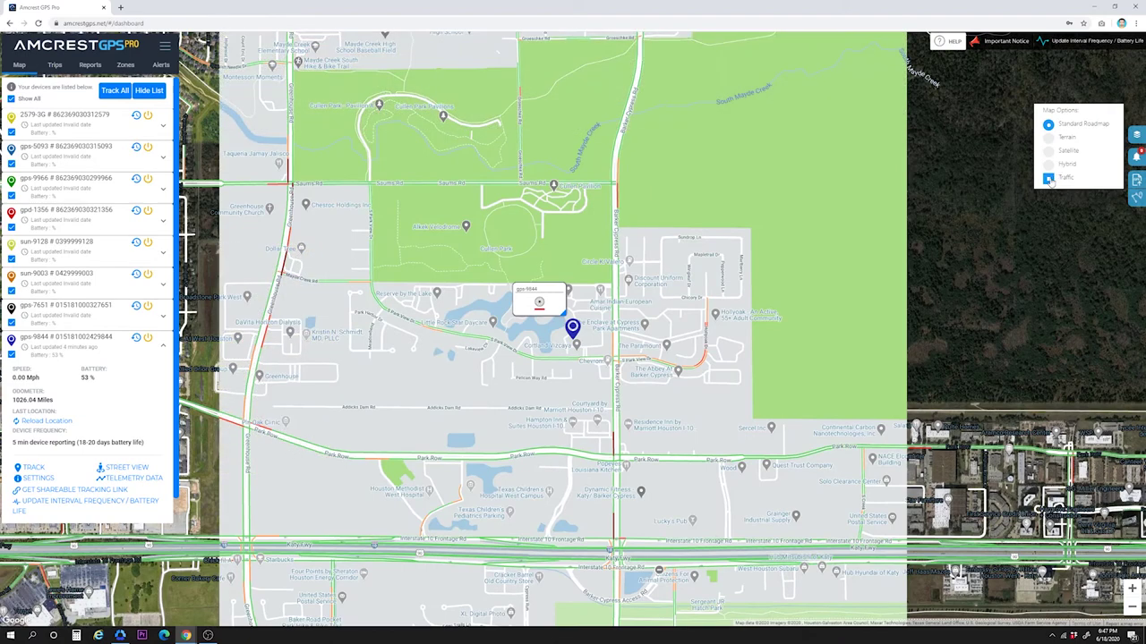
click(1049, 180)
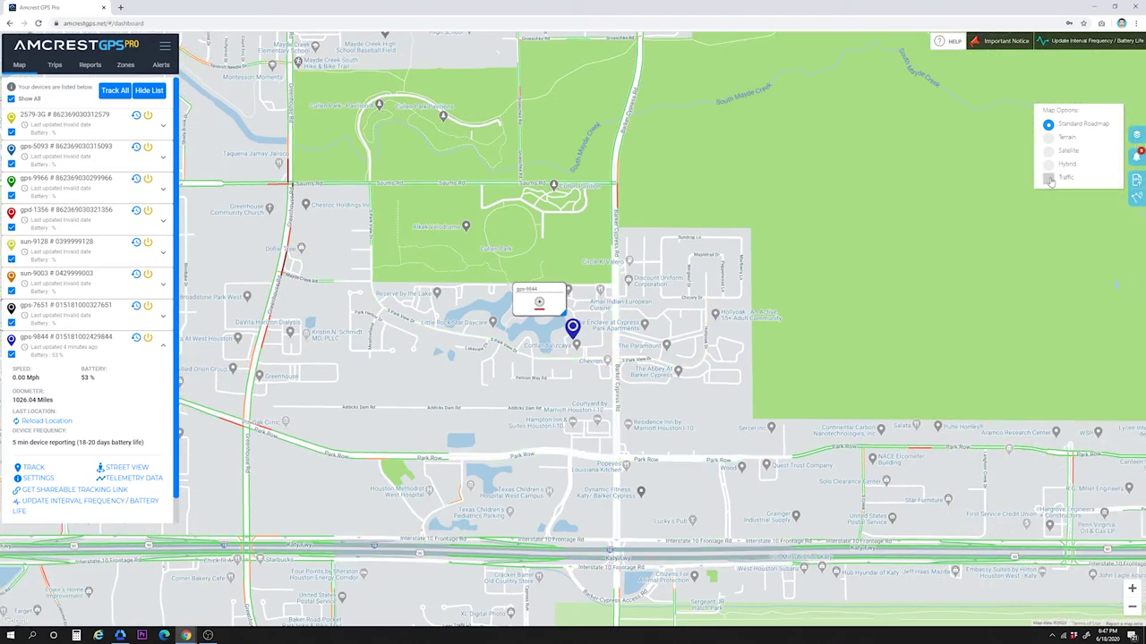
click(1049, 180)
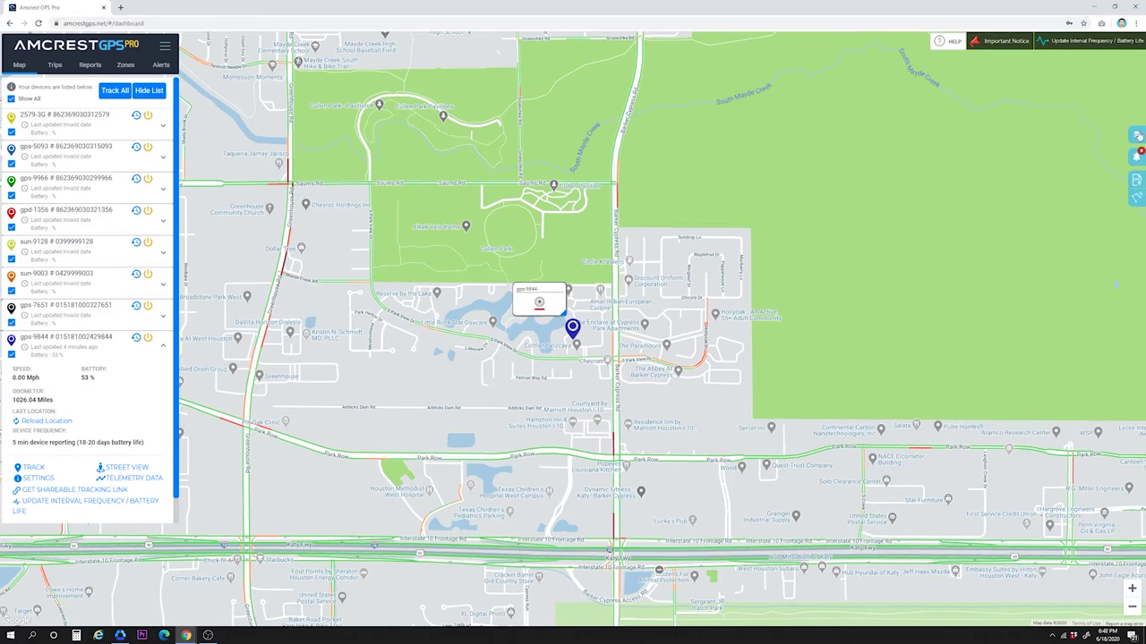
click(1135, 157)
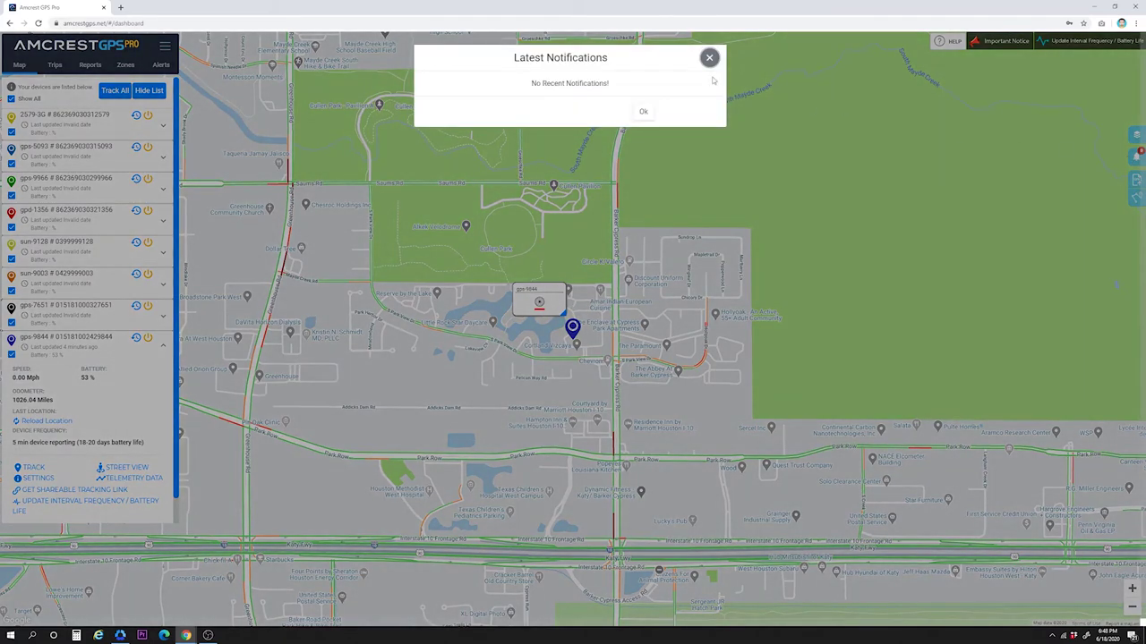
click(642, 111)
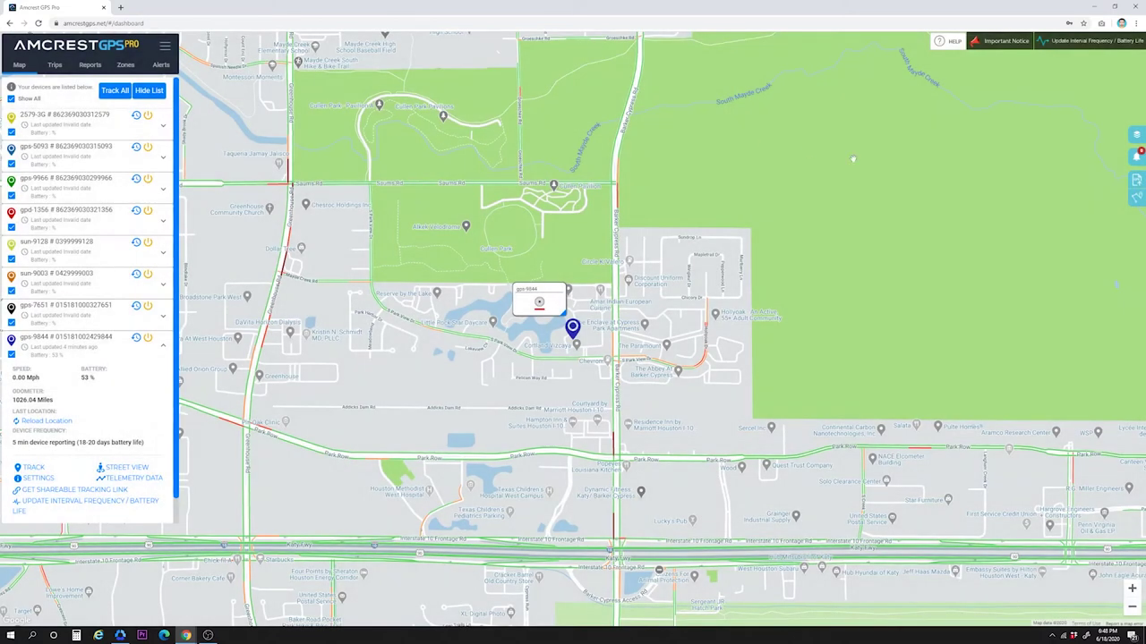
click(1136, 179)
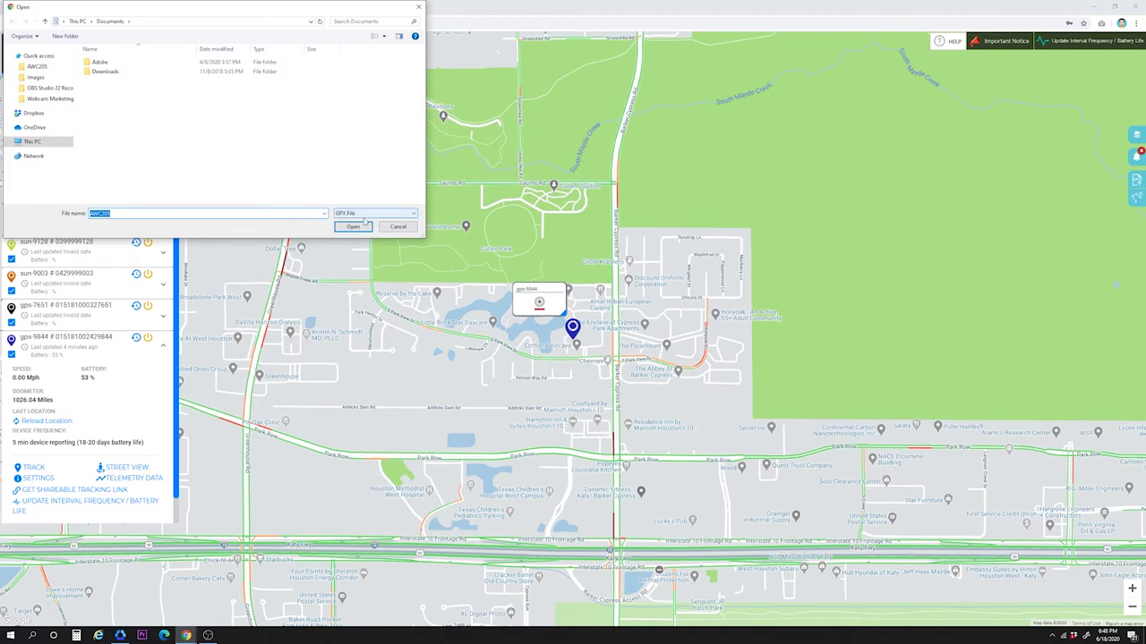
click(397, 226)
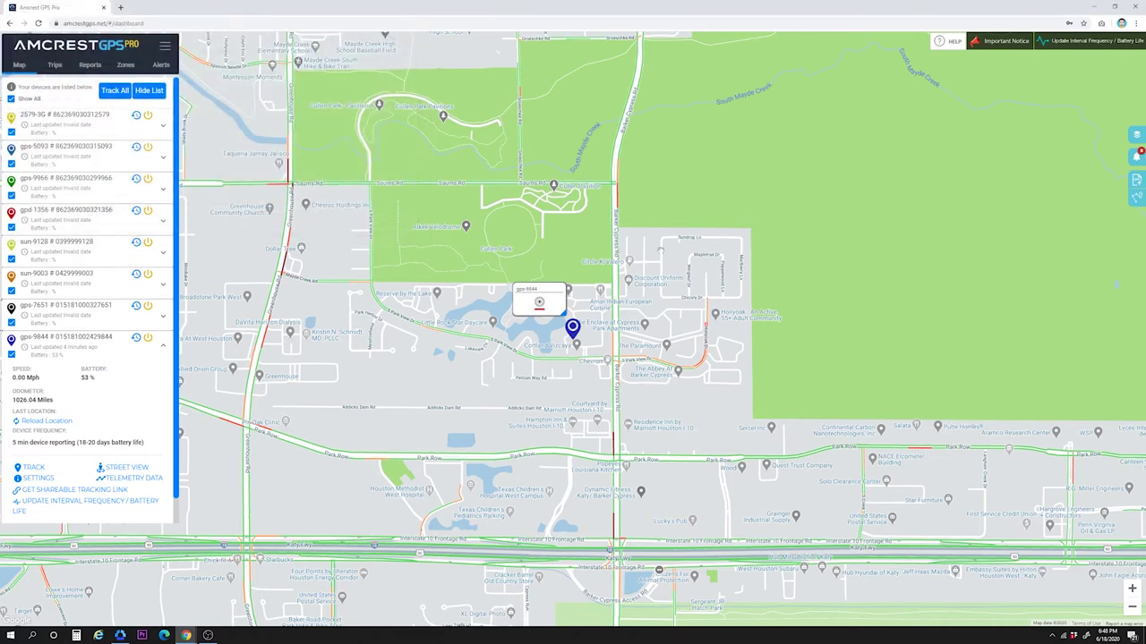
click(1135, 198)
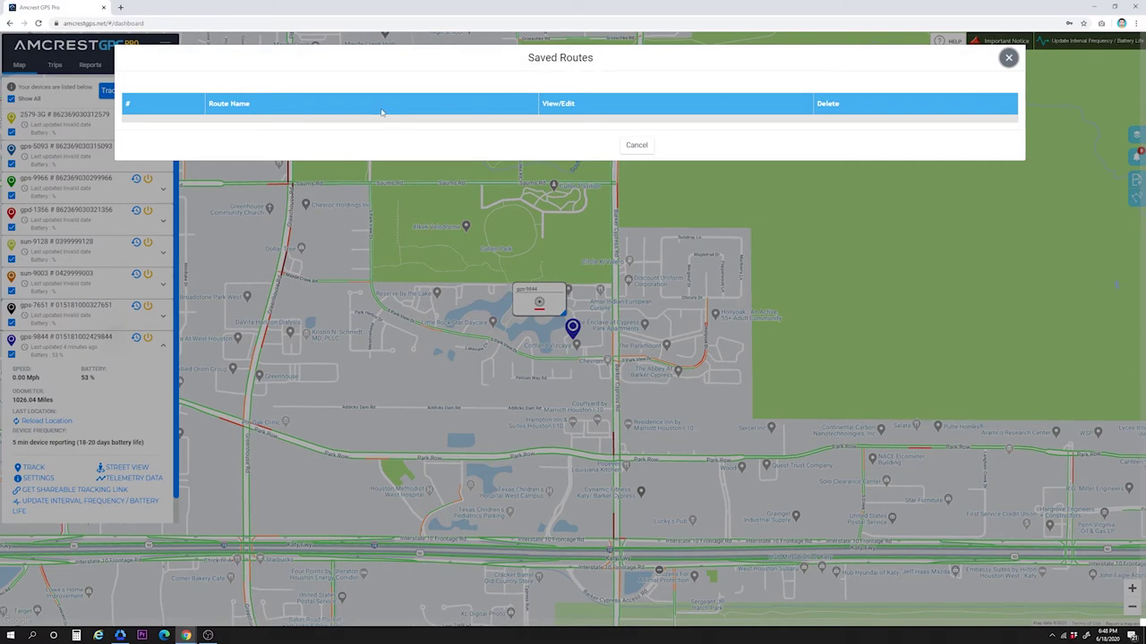
click(637, 146)
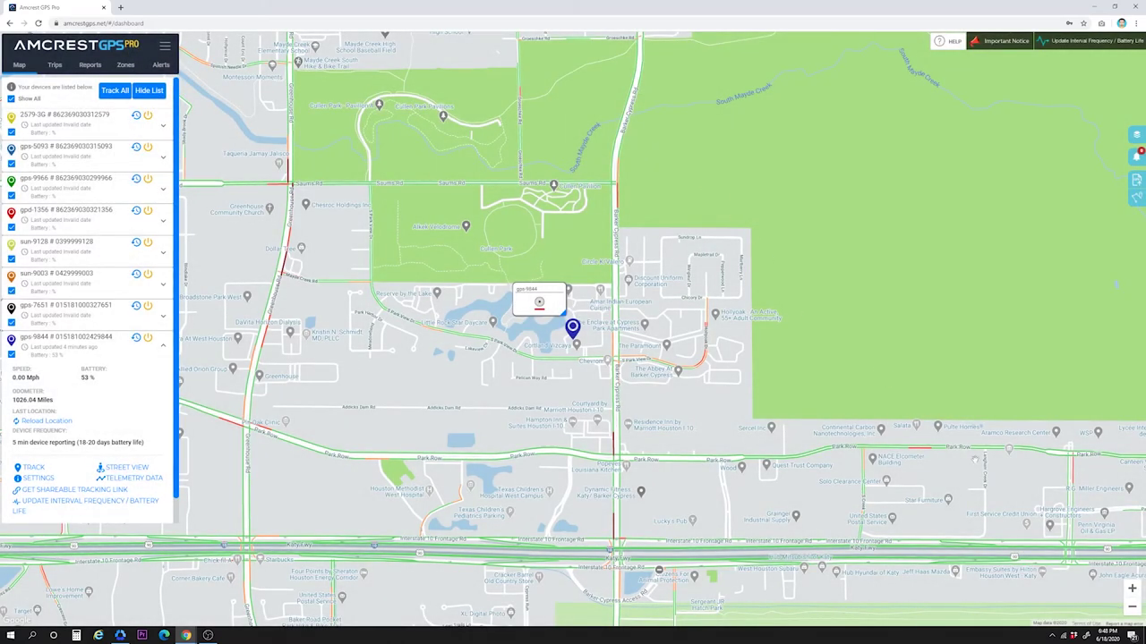
click(1131, 588)
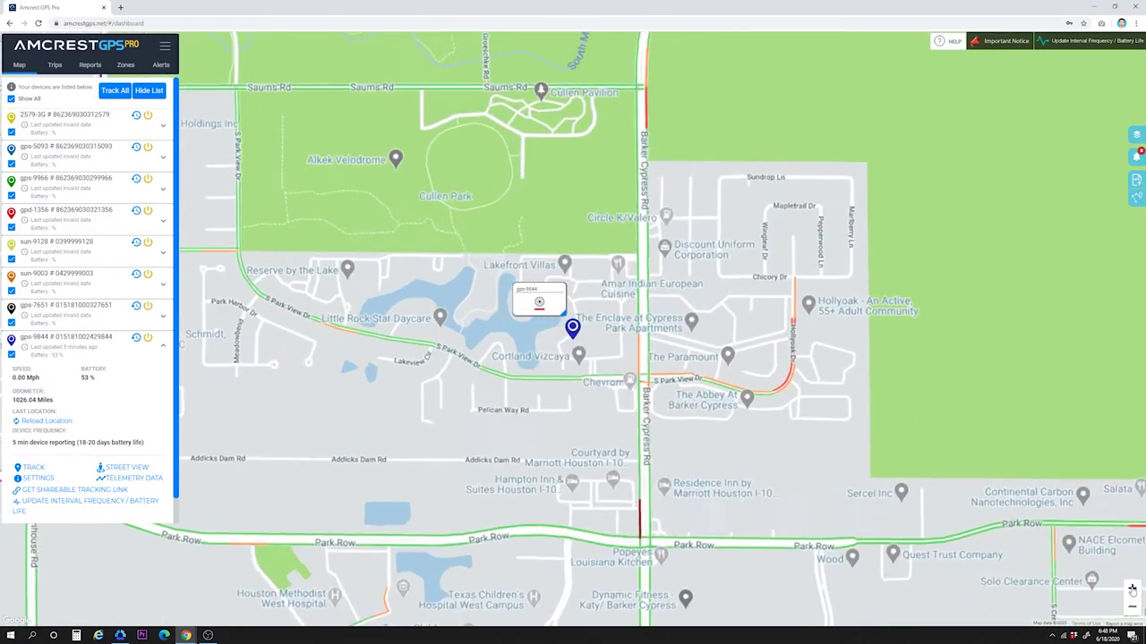
click(1131, 589)
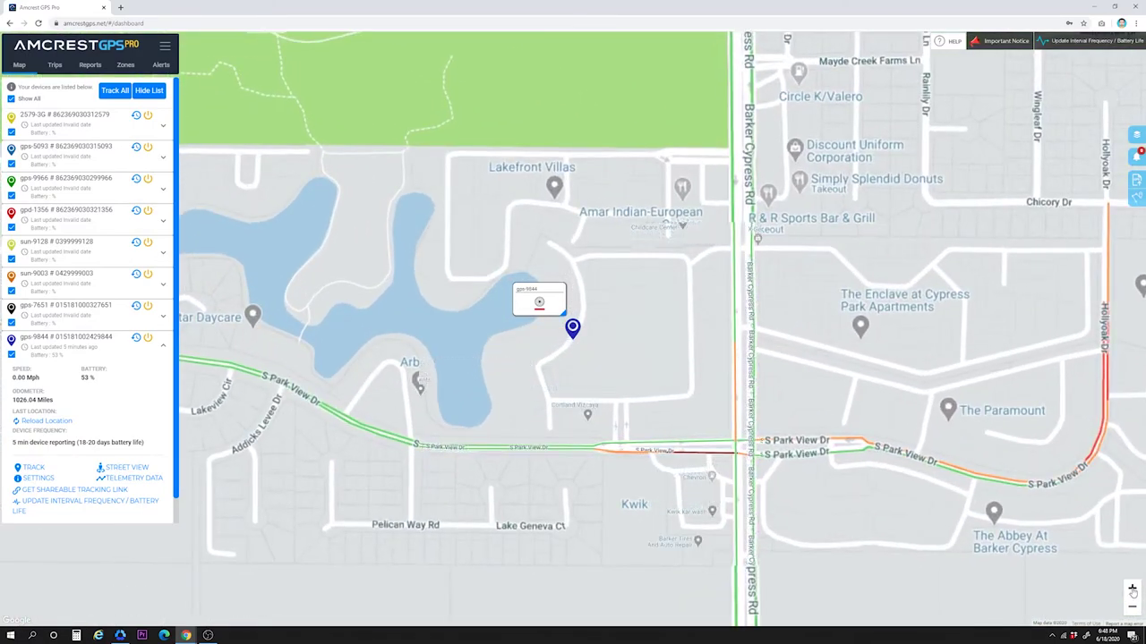
click(1132, 608)
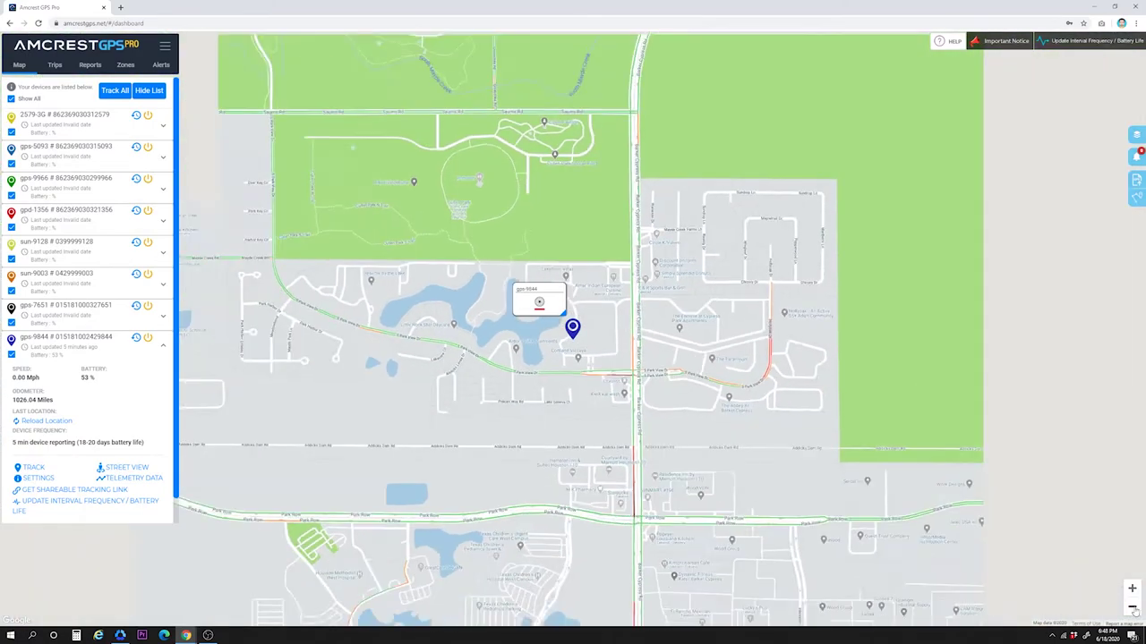
click(1132, 609)
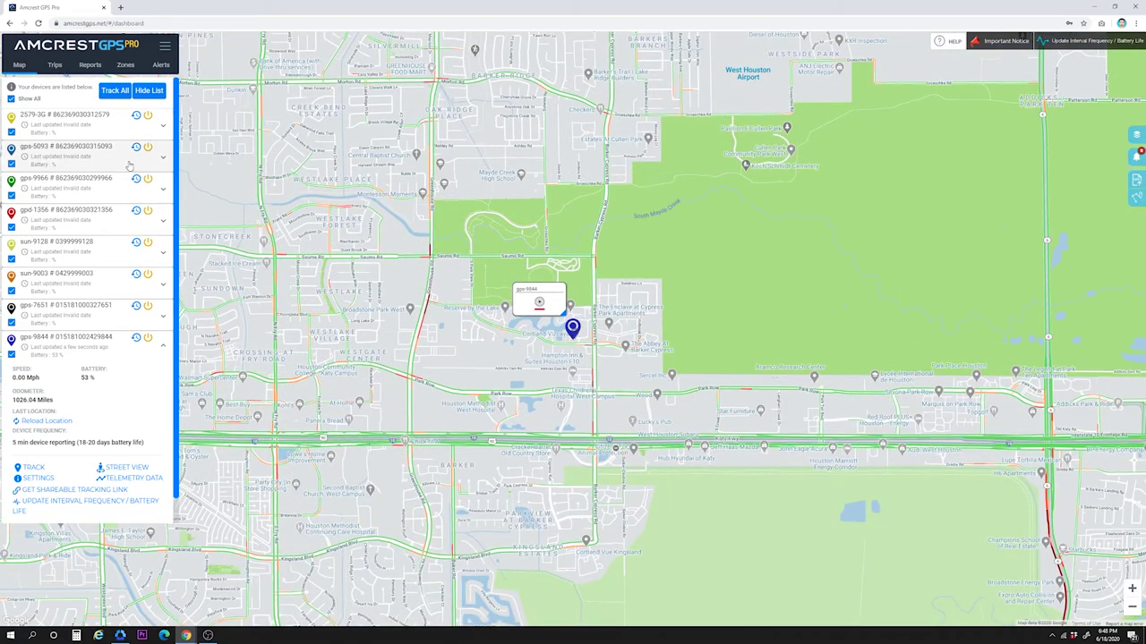
Step: On the Trips tab, list device gps-9844's trips for 13 June 2020, totalling 19.83 miles
click(54, 66)
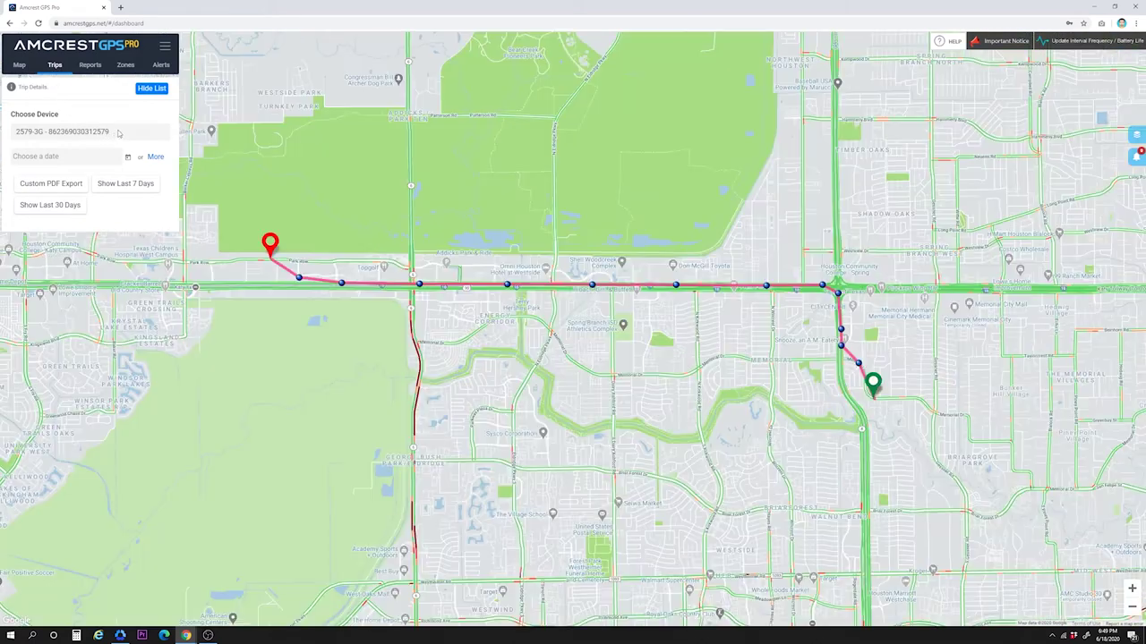
click(118, 132)
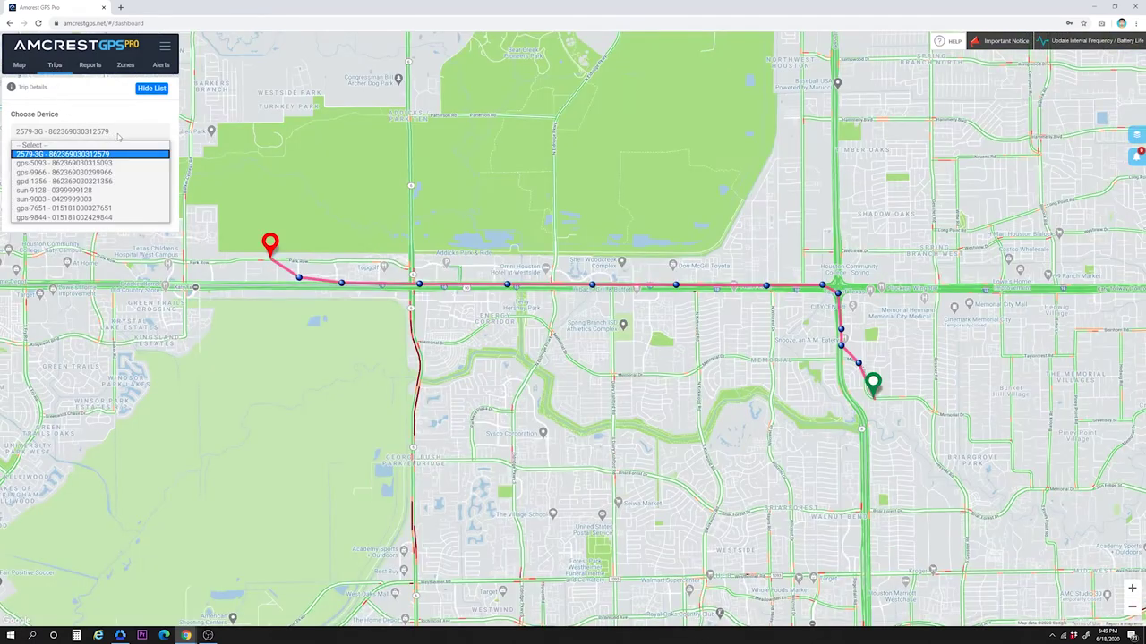
click(108, 218)
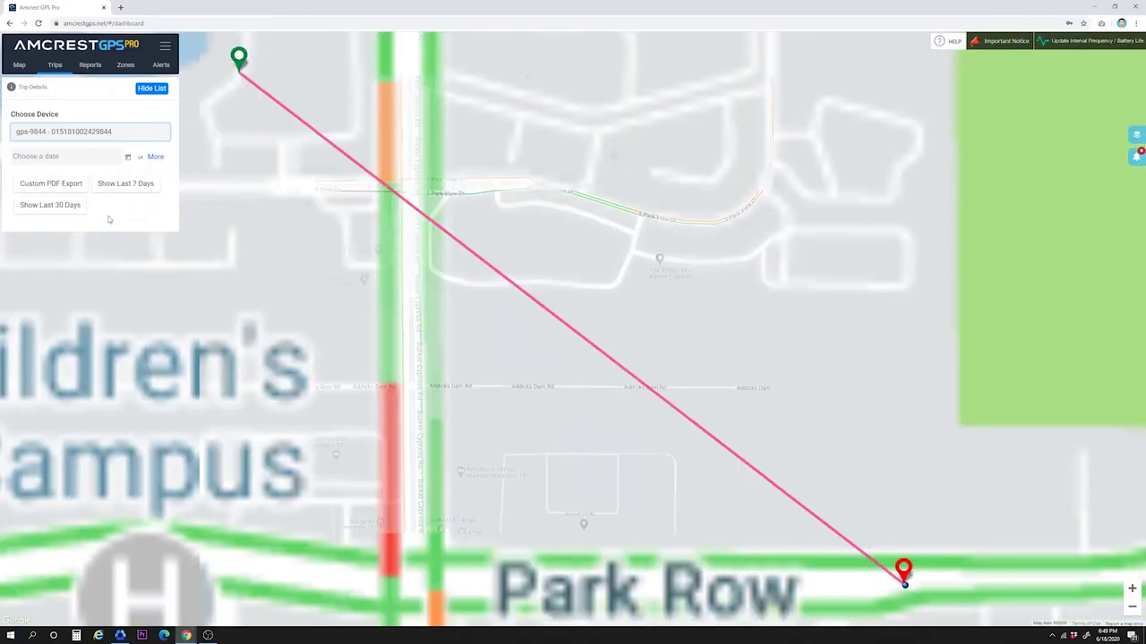
click(99, 156)
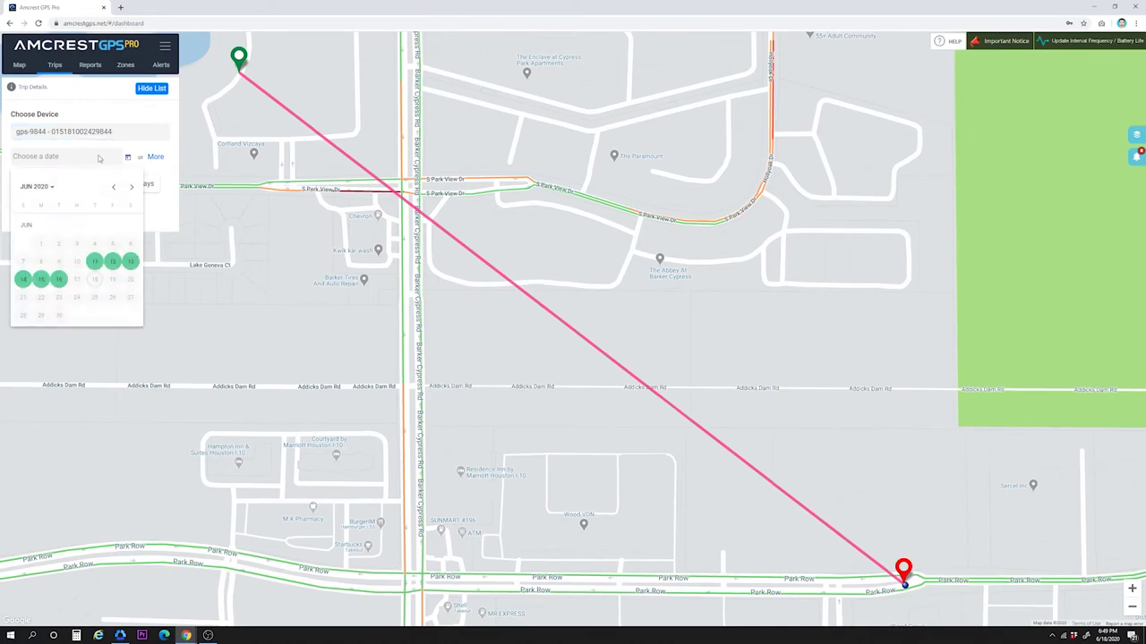
click(132, 262)
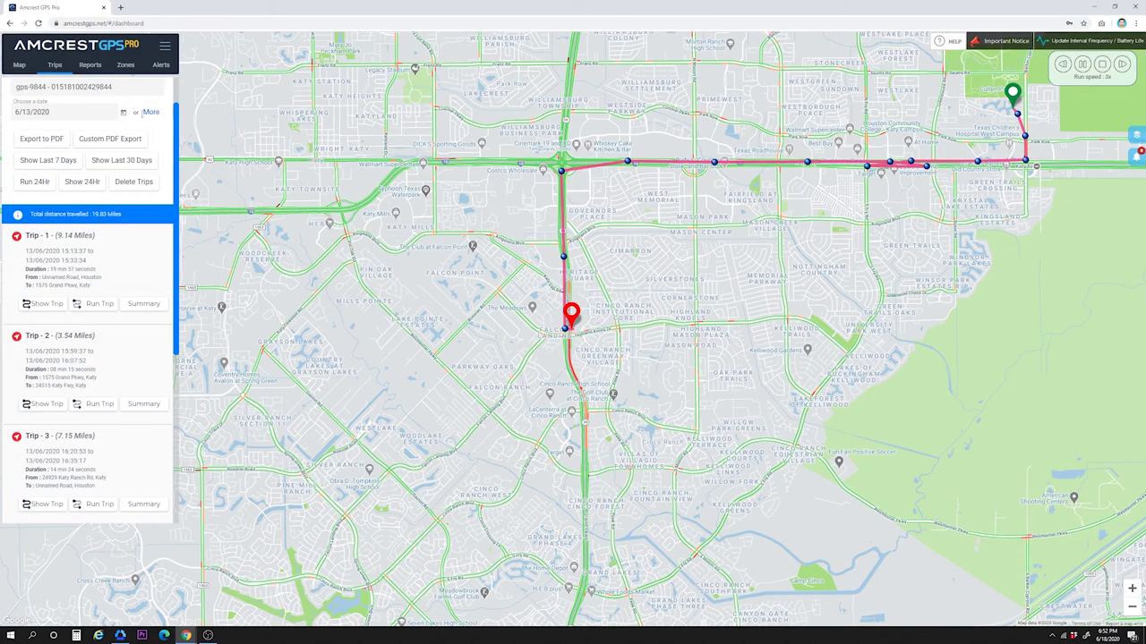
Step: Preview the three 6/13/2020 trips as a PDF report, close the preview, and begin a custom-range export
click(151, 114)
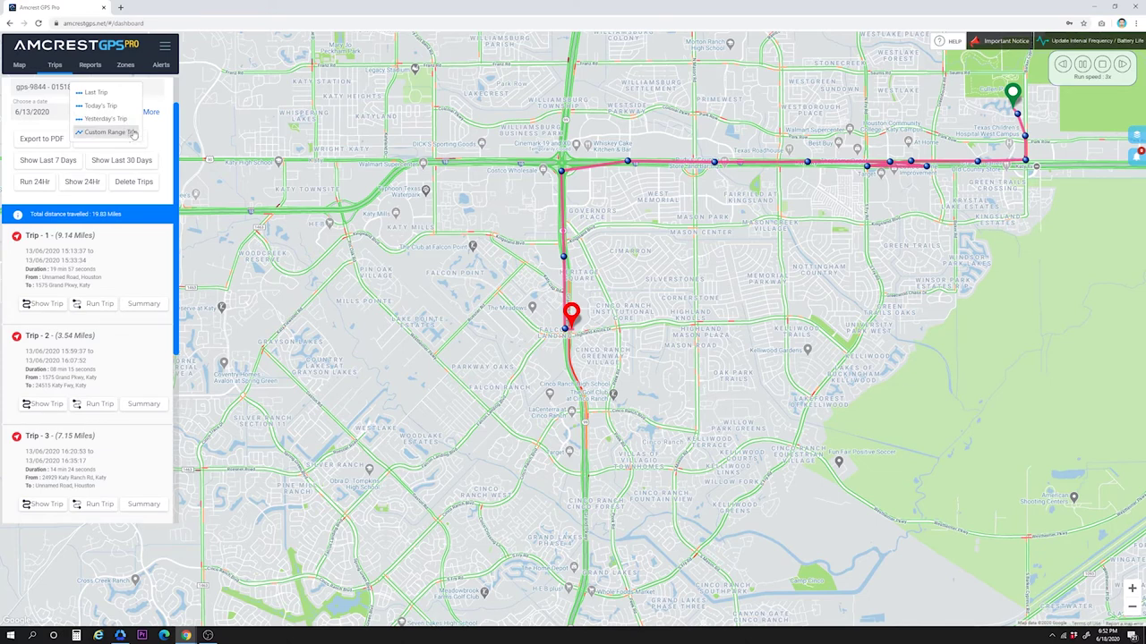
click(154, 132)
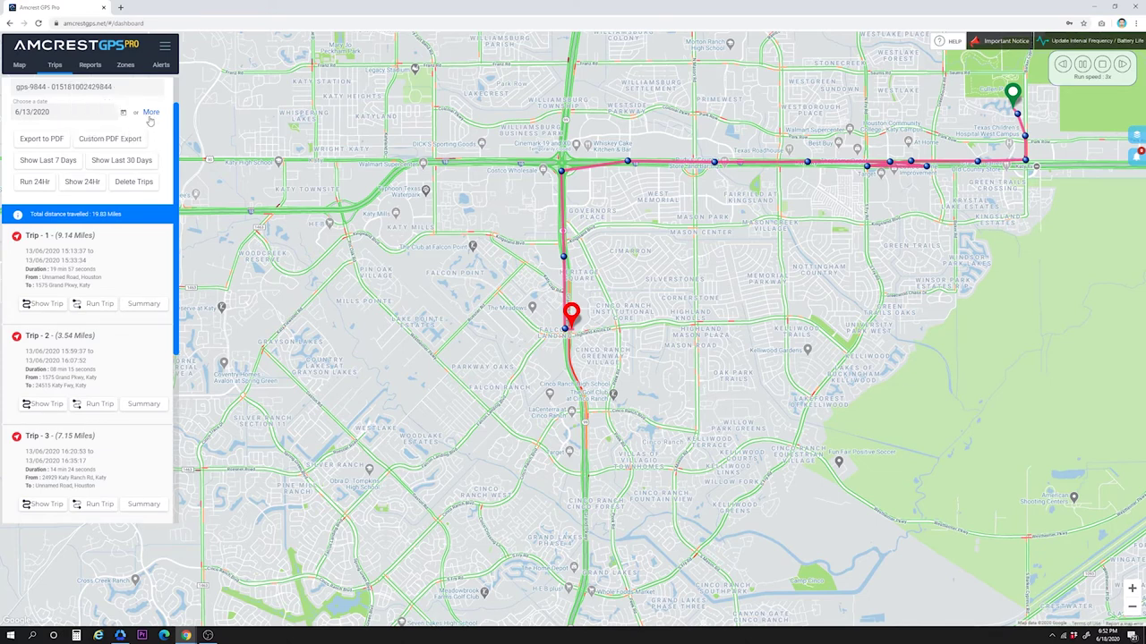
click(45, 141)
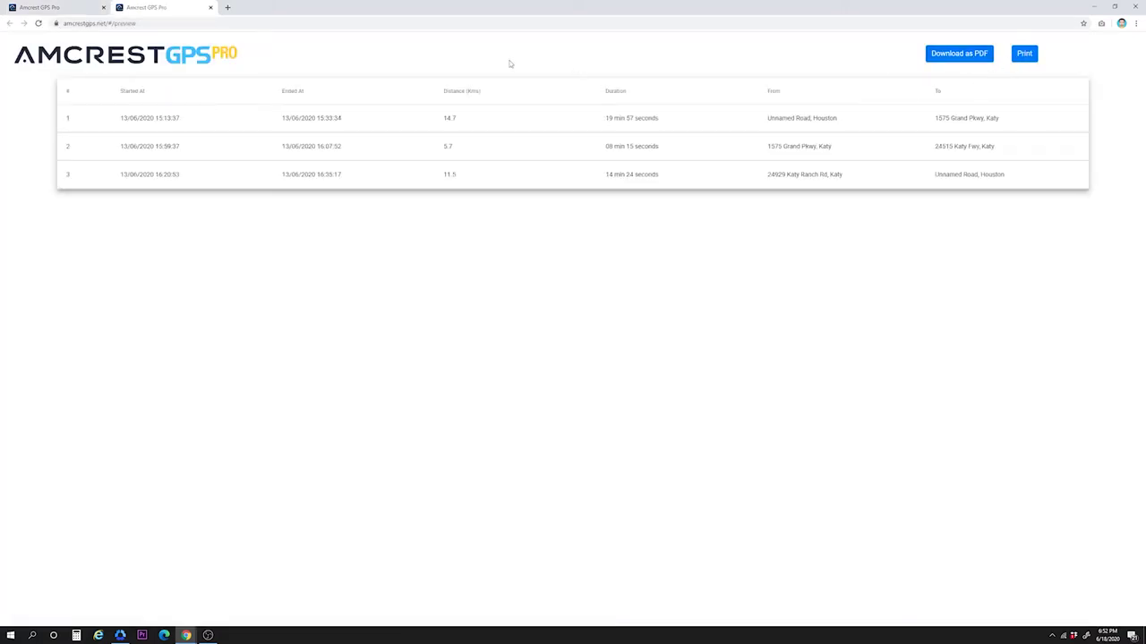
click(211, 8)
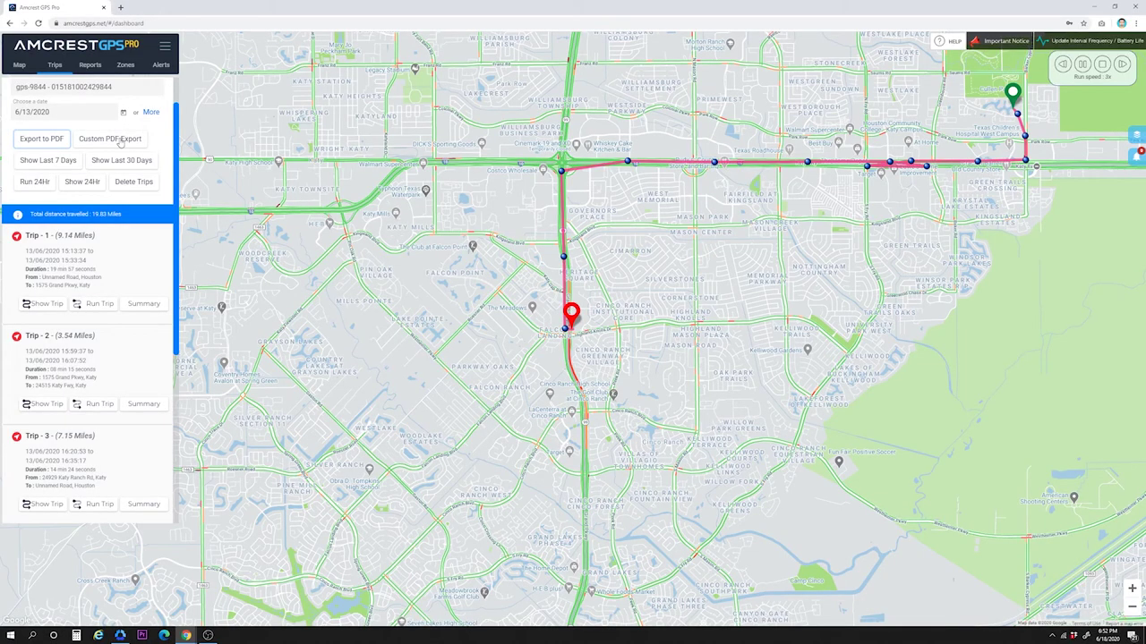
click(119, 139)
Step: Export a PDF trip report preview for the 13–18 June 2020 date range
click(542, 102)
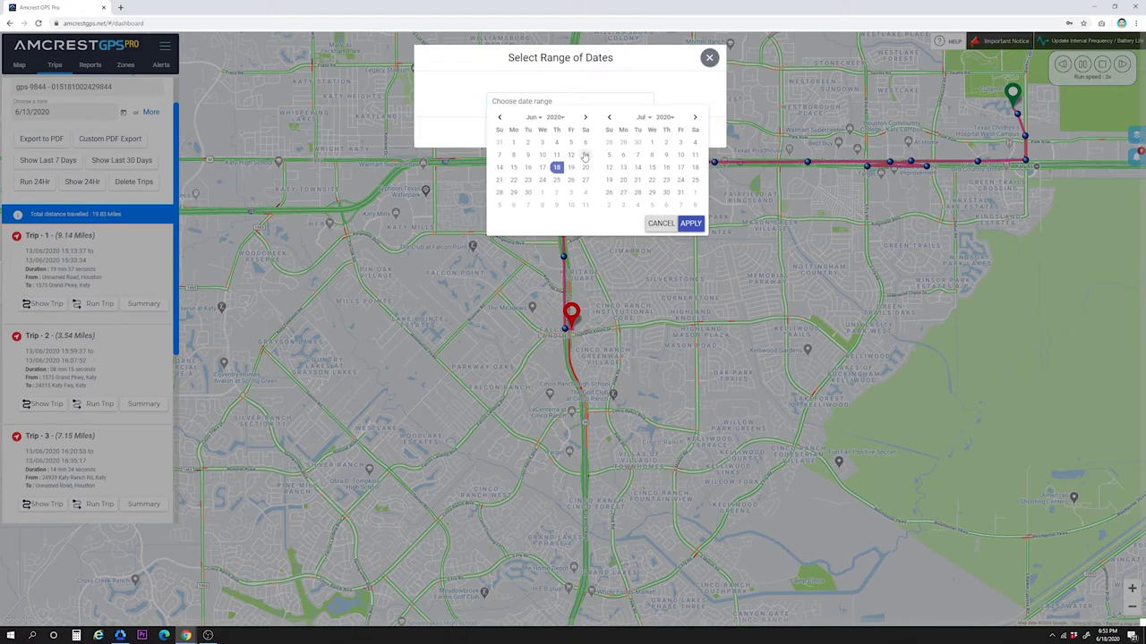
click(586, 155)
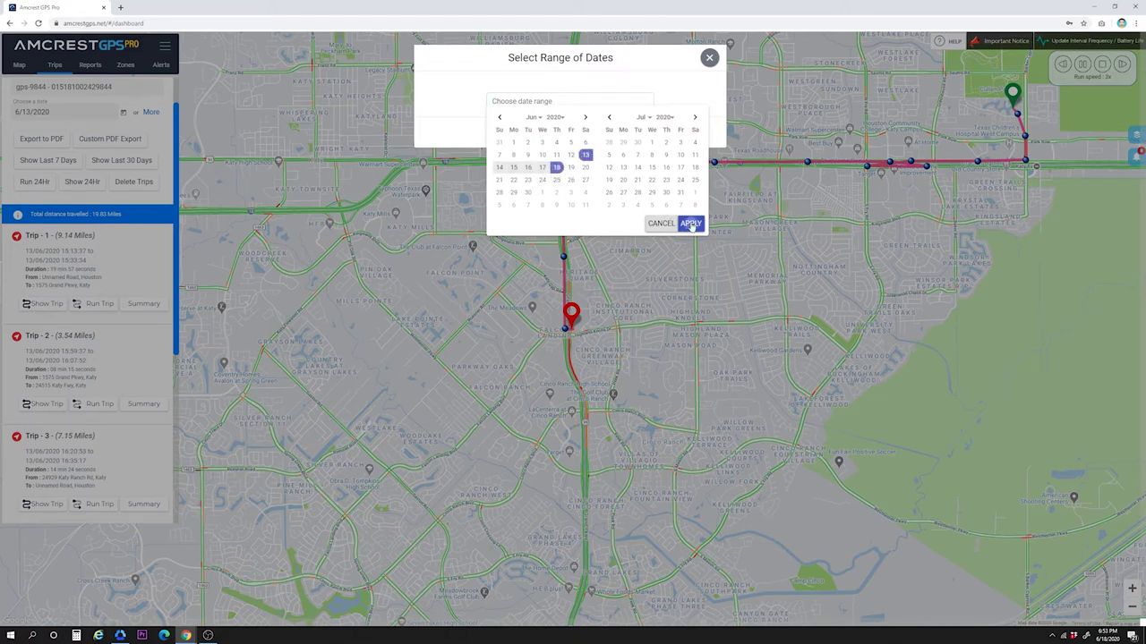
click(691, 224)
click(589, 132)
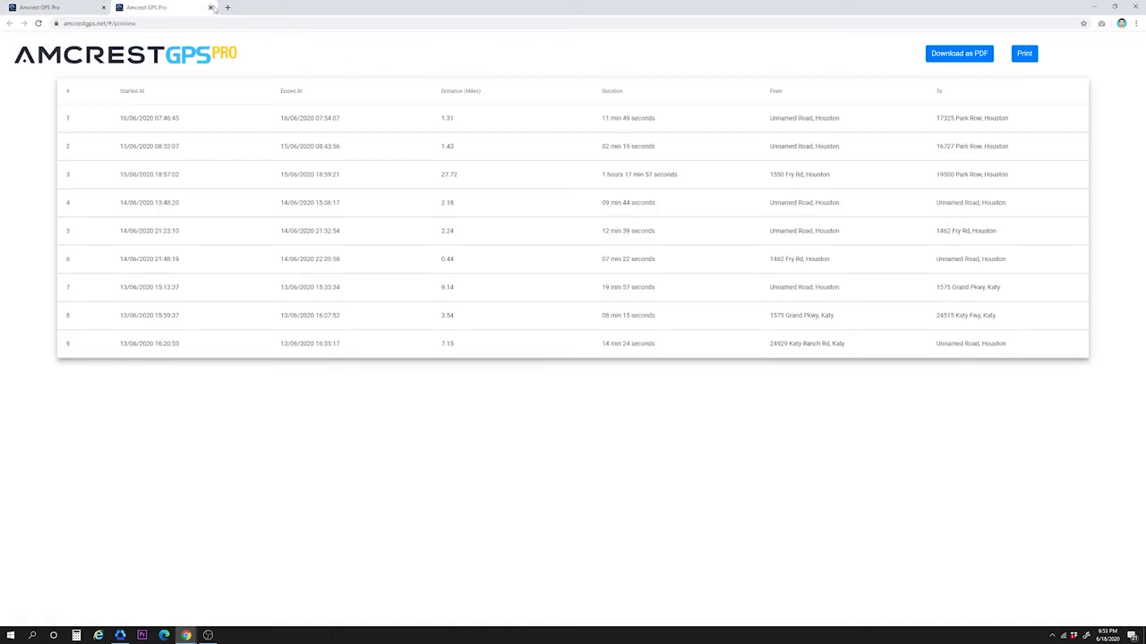
Step: Dismiss the preview and export dialog, then map gps-9844's routes from the last seven days
click(211, 7)
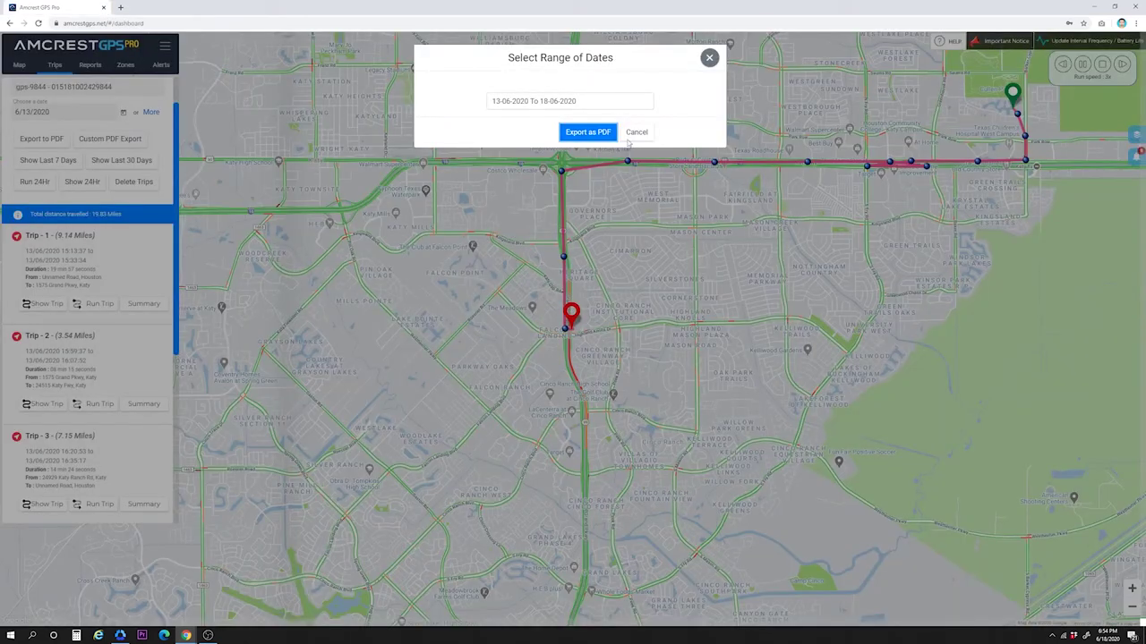
click(636, 132)
click(47, 163)
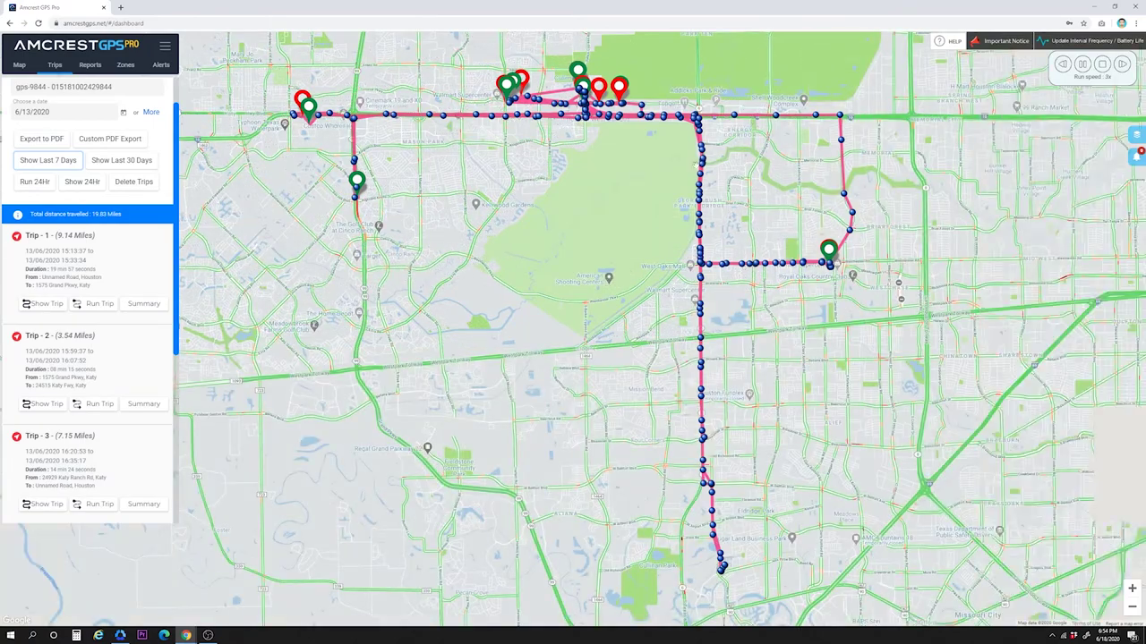
Step: Draw only Trip 1, gps-9844's 9.14-mile drive on 13 June 2020, on the map
click(146, 165)
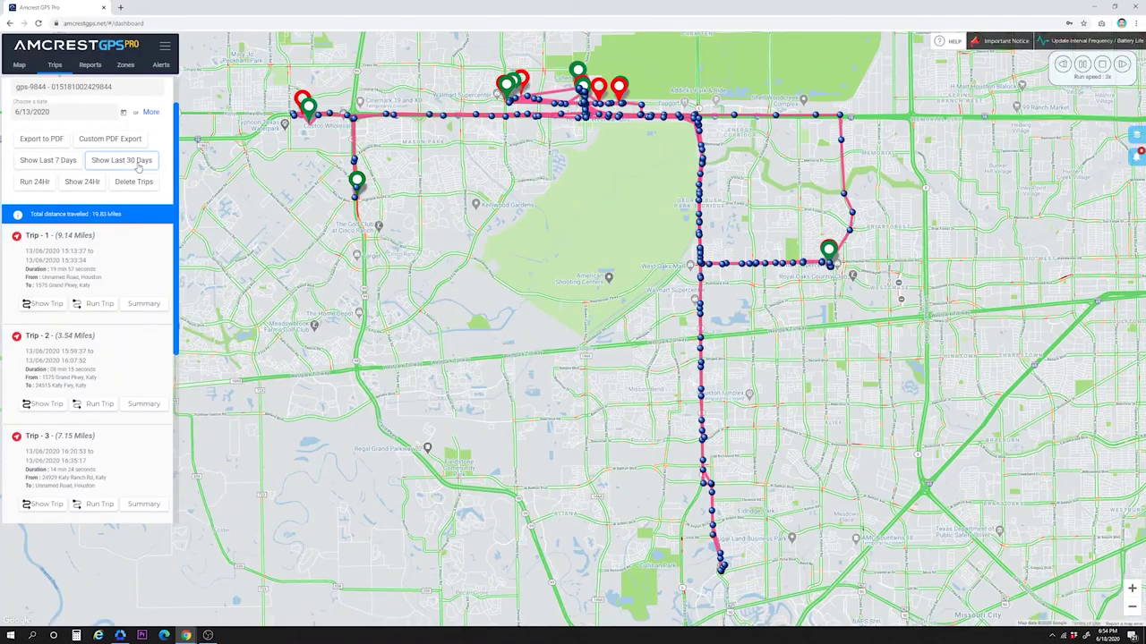
click(95, 182)
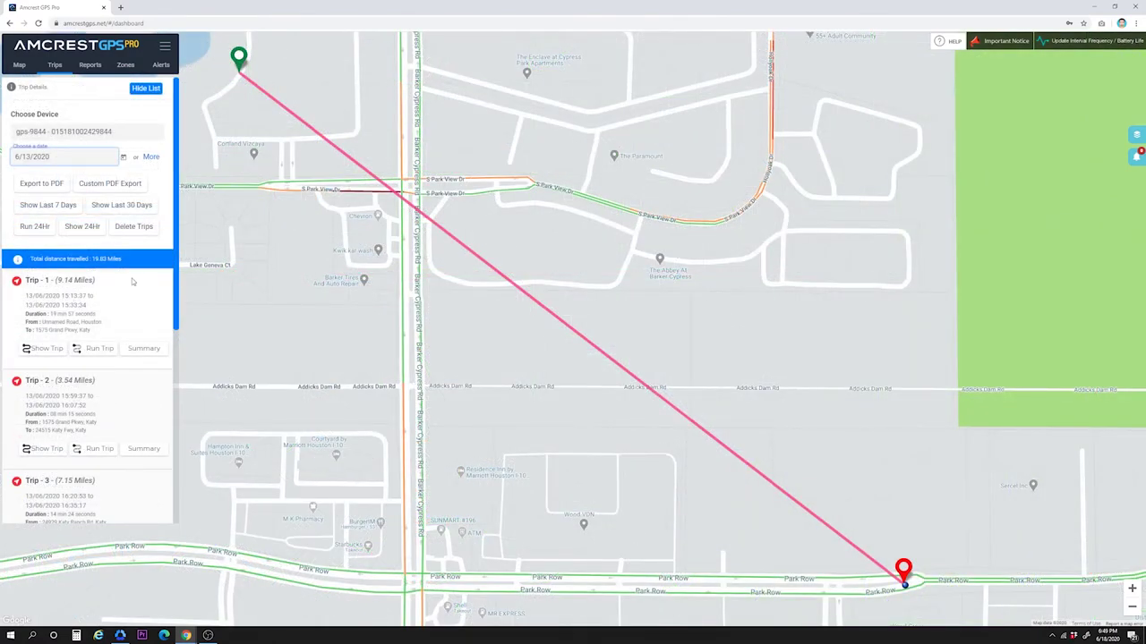
click(49, 349)
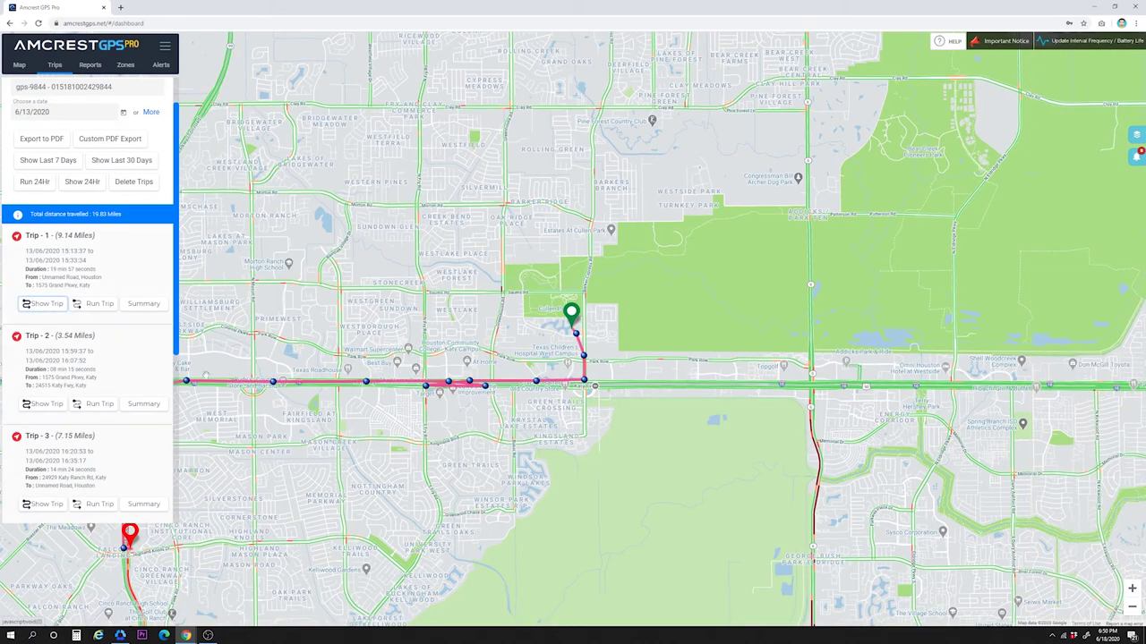
scroll(206, 375, up, 1)
scroll(345, 386, down, 2)
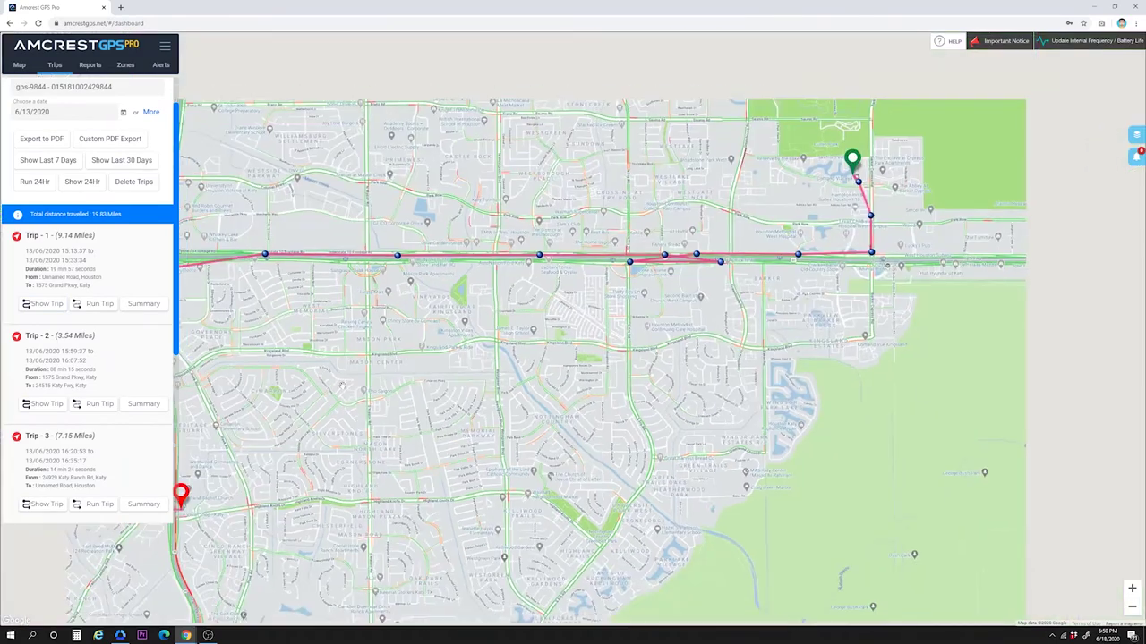
Step: Play back Trip 1's journey on the map at 2x speed, restarting from its start
click(90, 306)
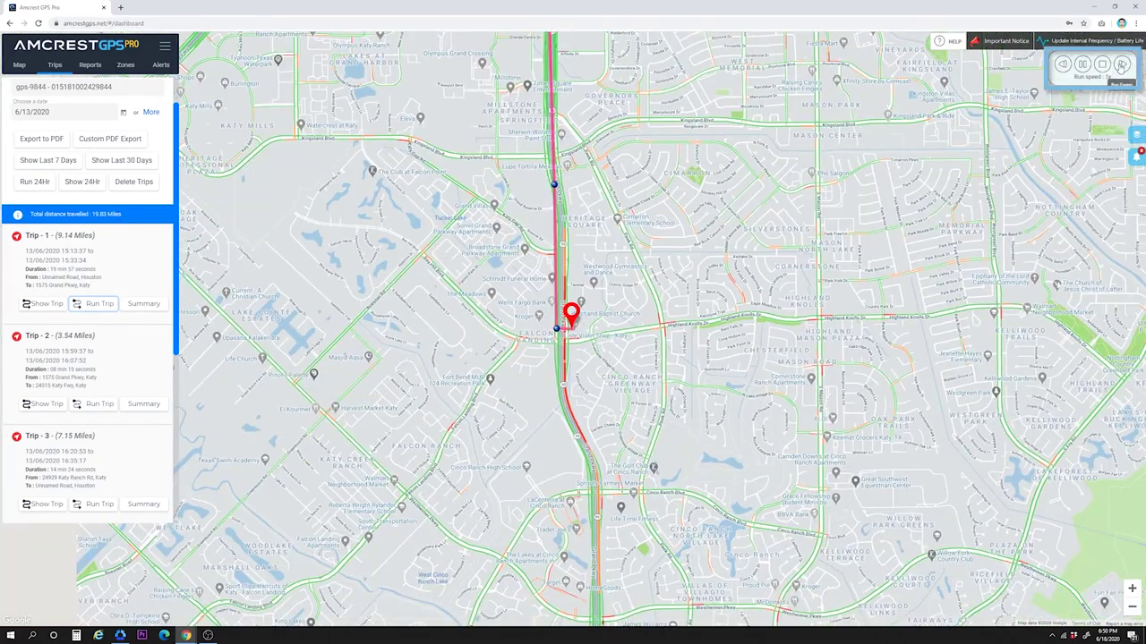
click(1121, 64)
click(108, 306)
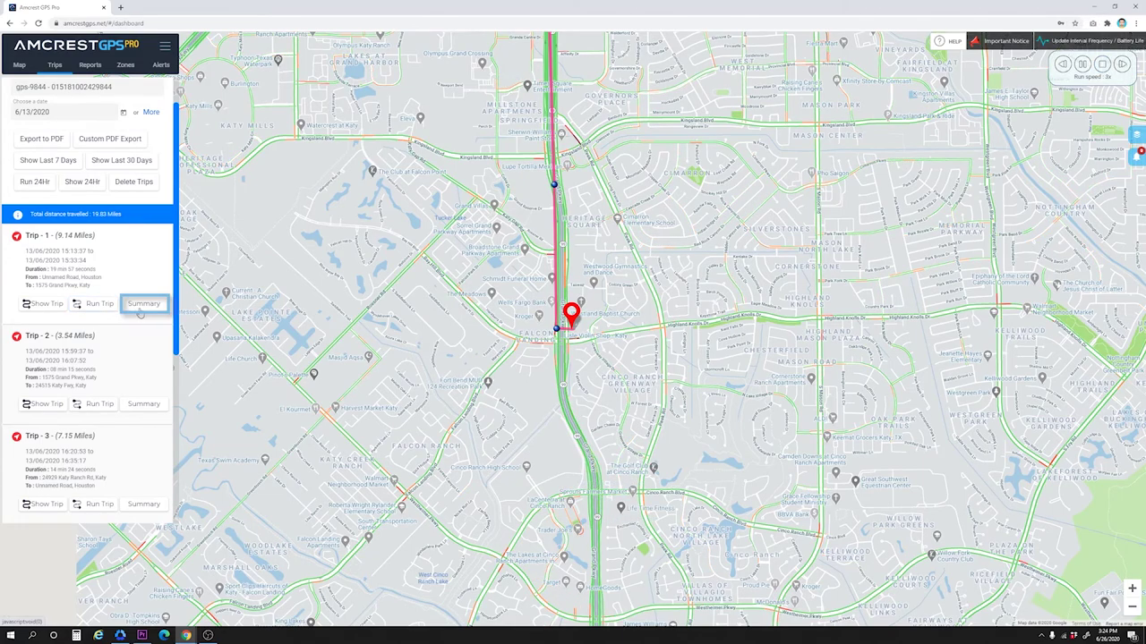
Step: Review Trip 1's summary (64.95 Mph top speed), then switch to the Reports page
click(143, 305)
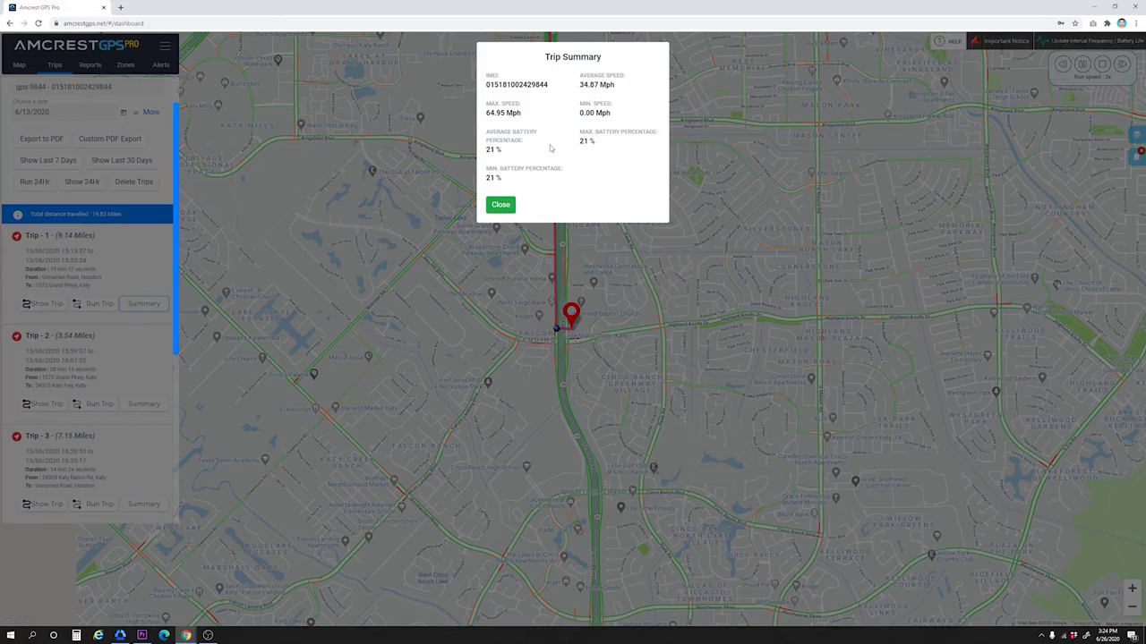
click(502, 206)
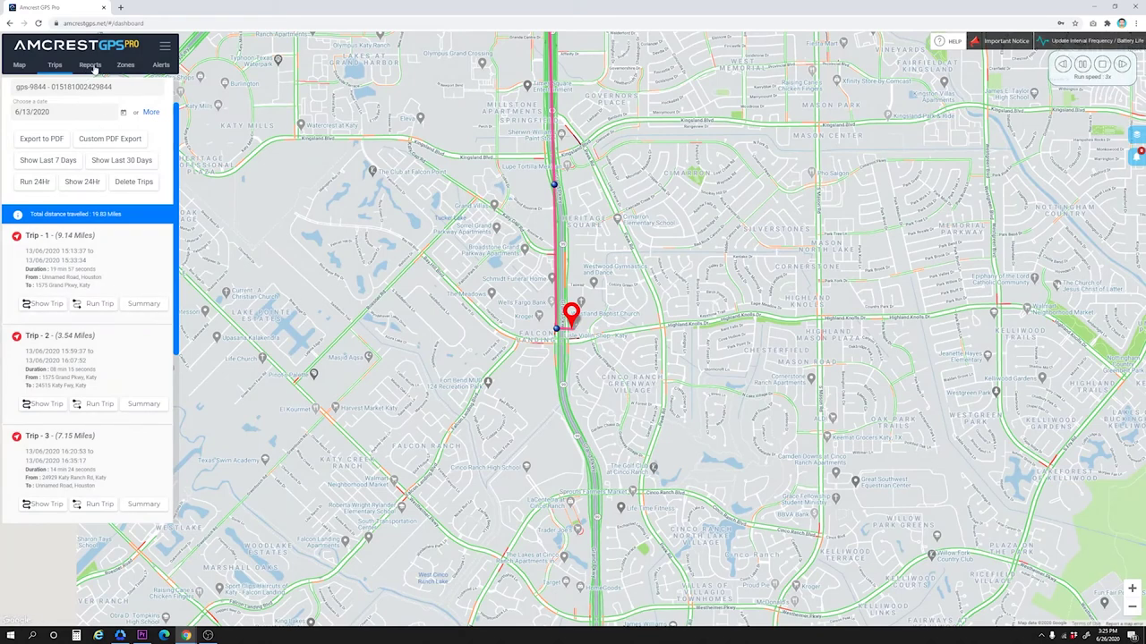
click(90, 65)
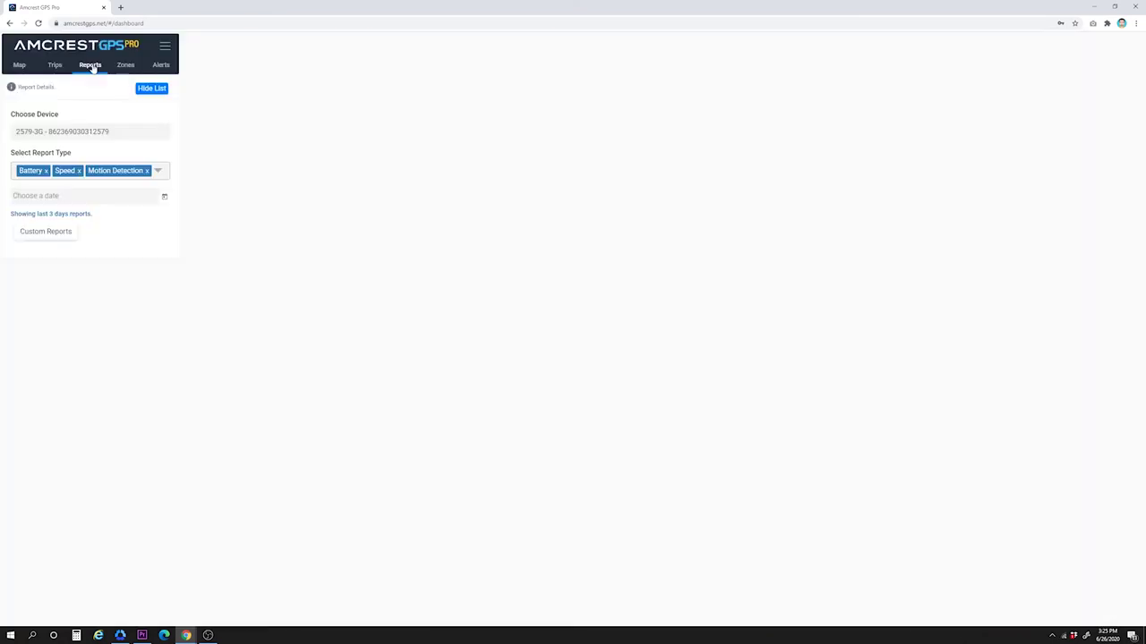
Step: Load gps-9844's 6/13/2020 reports: 1 Battery Alert, 5 Speed and 4 Motion Detection
click(111, 134)
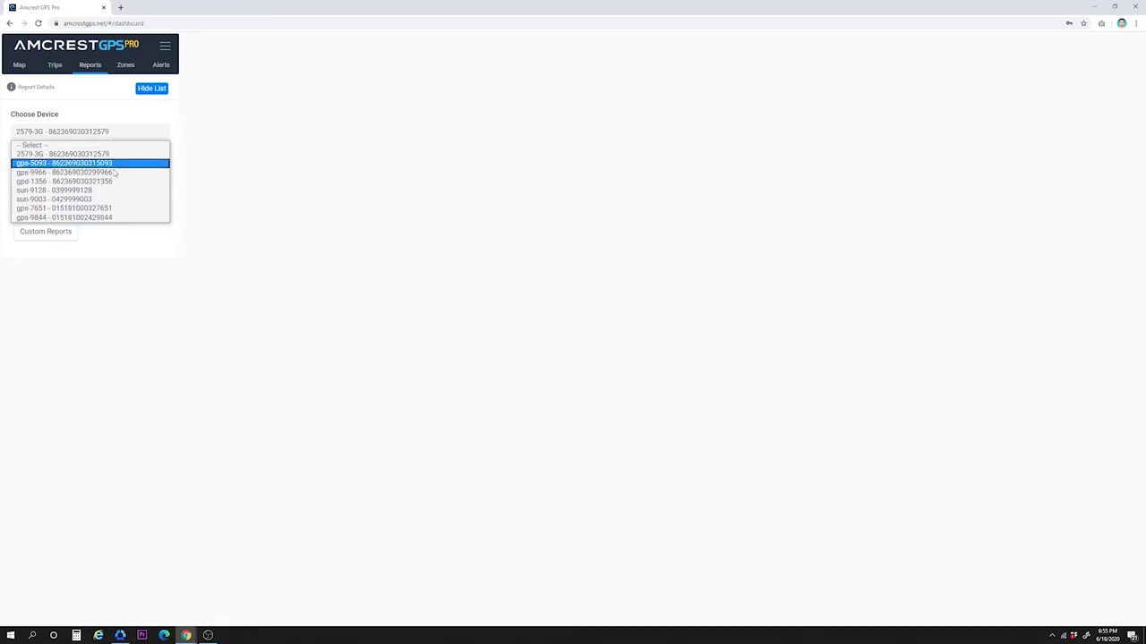
click(109, 219)
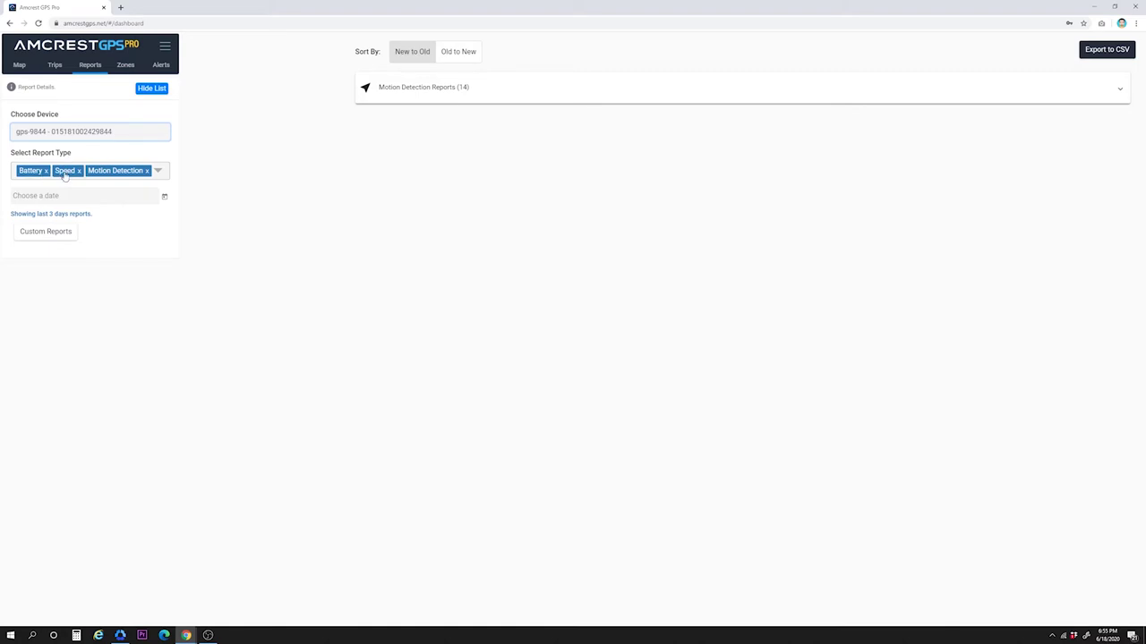
click(160, 173)
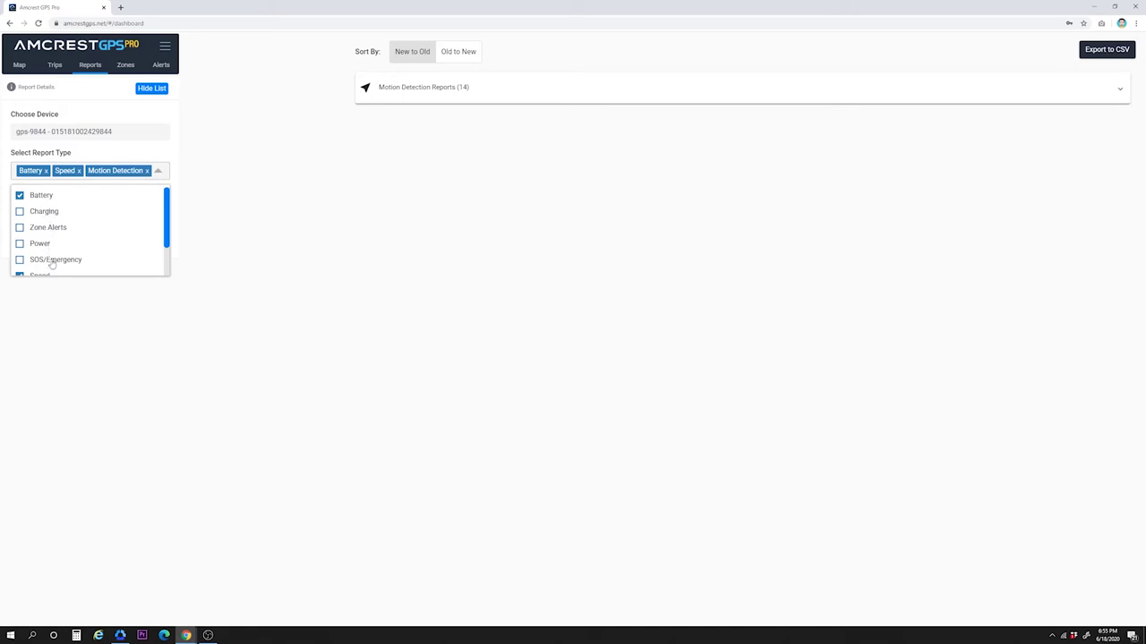
scroll(51, 260, down, 1)
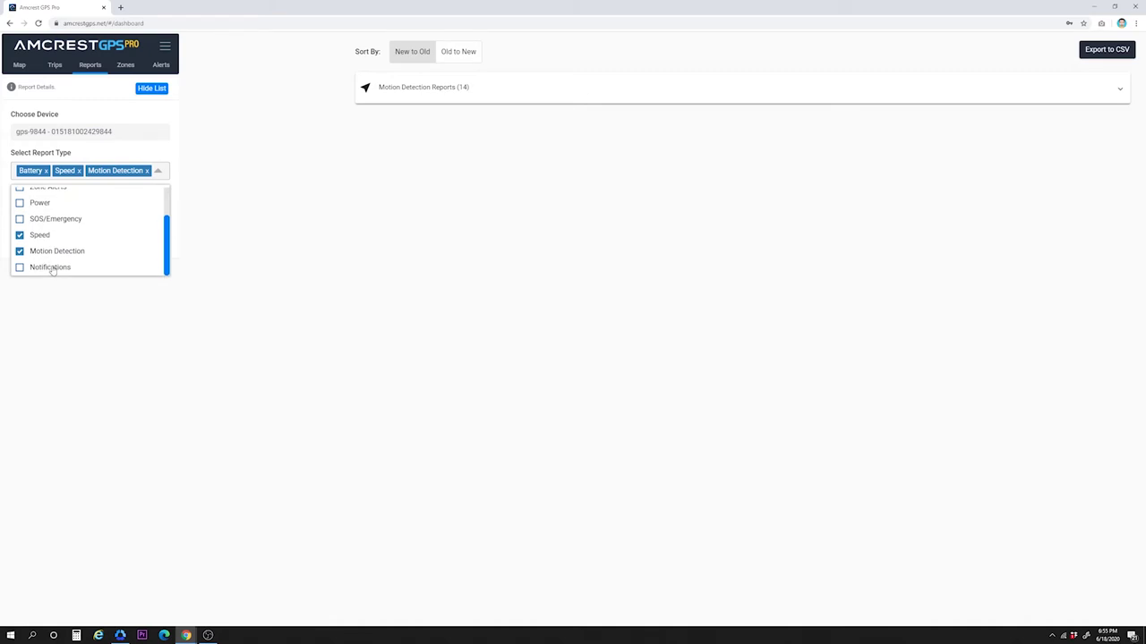
click(198, 213)
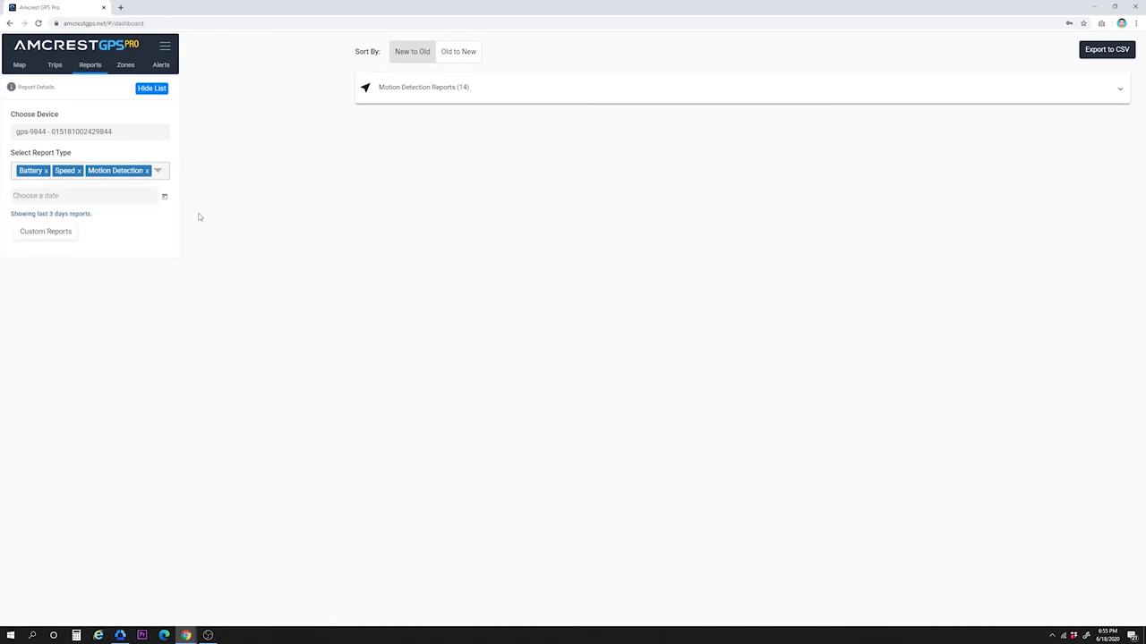
click(78, 196)
click(130, 300)
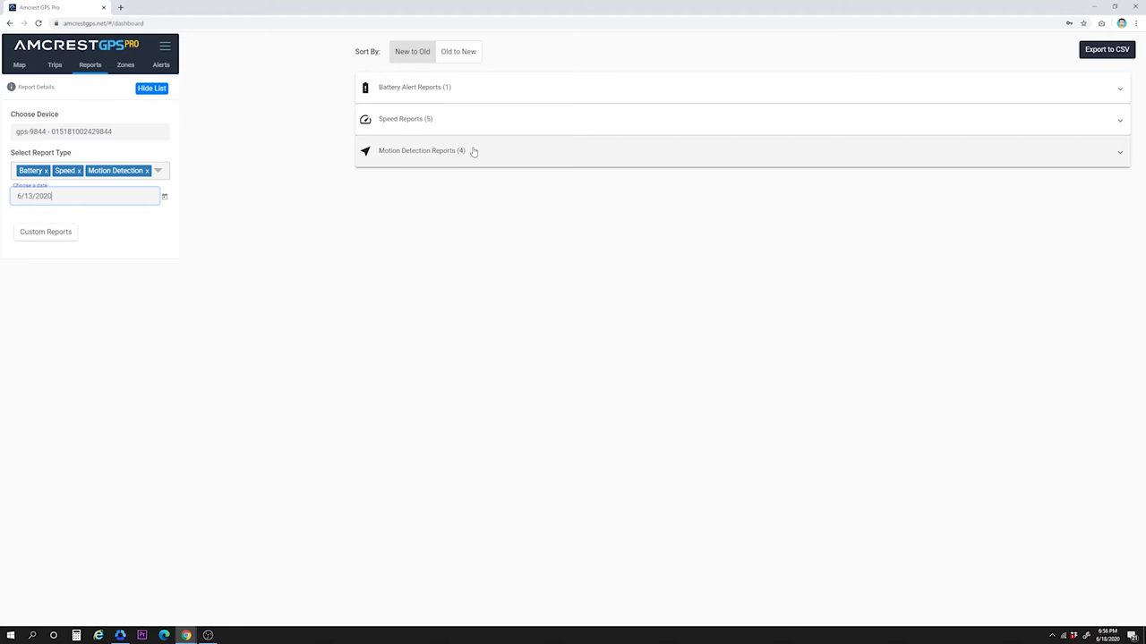
Step: Expand the Battery Alert, Speed and Motion Detection groups, showing five Speed Limit Exceeded alerts
click(460, 89)
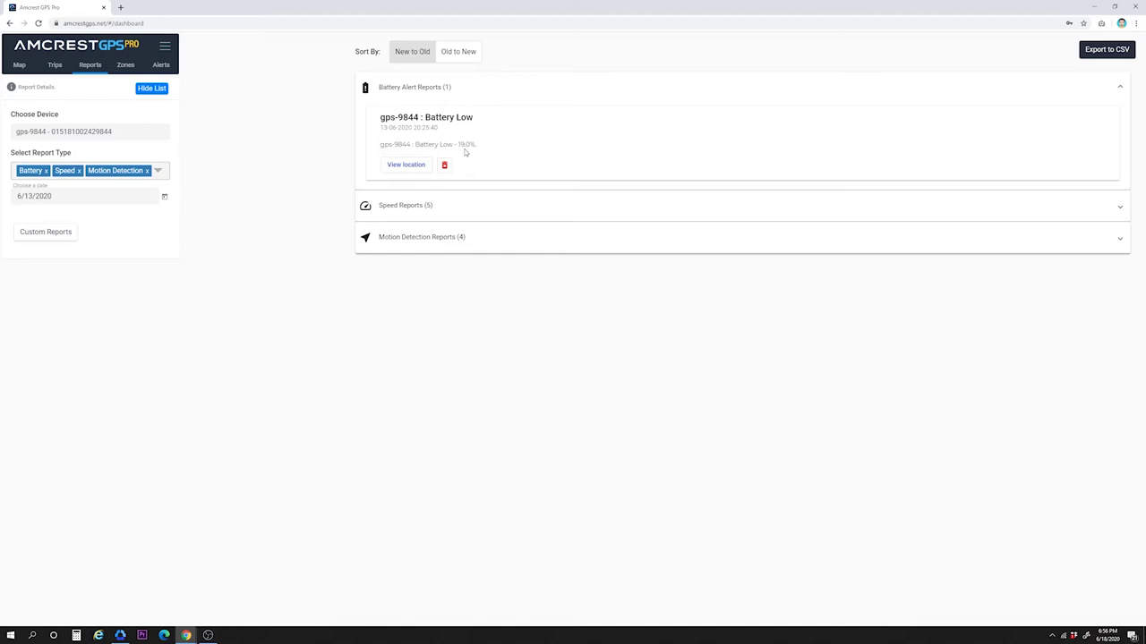
click(482, 206)
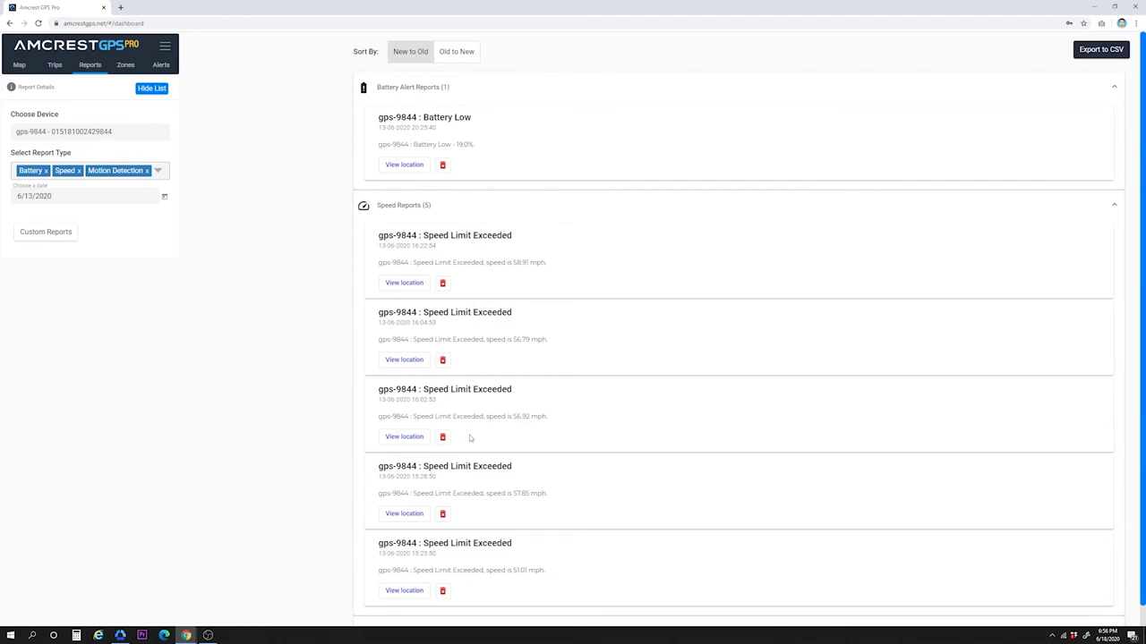
scroll(473, 491, down, 1)
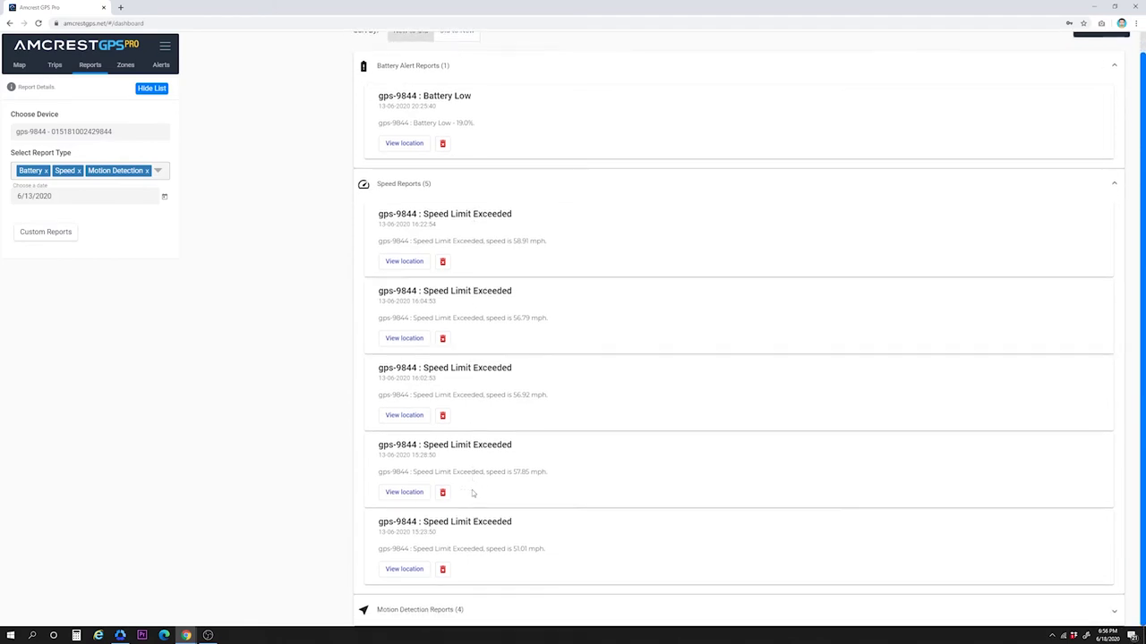
click(447, 613)
scroll(447, 573, down, 4)
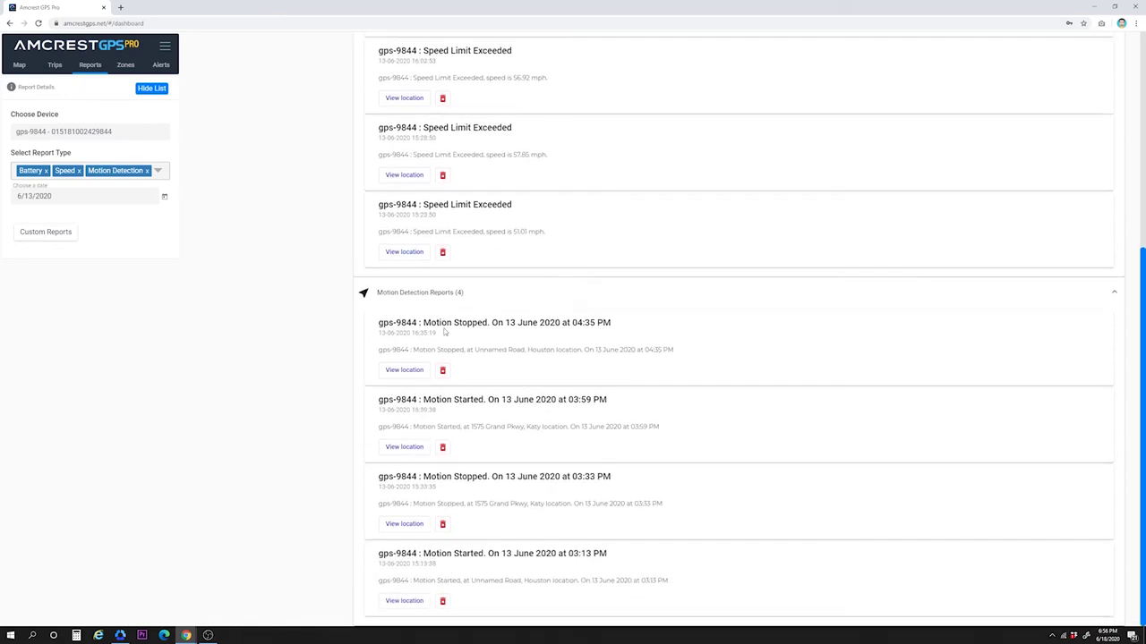
scroll(503, 434, up, 5)
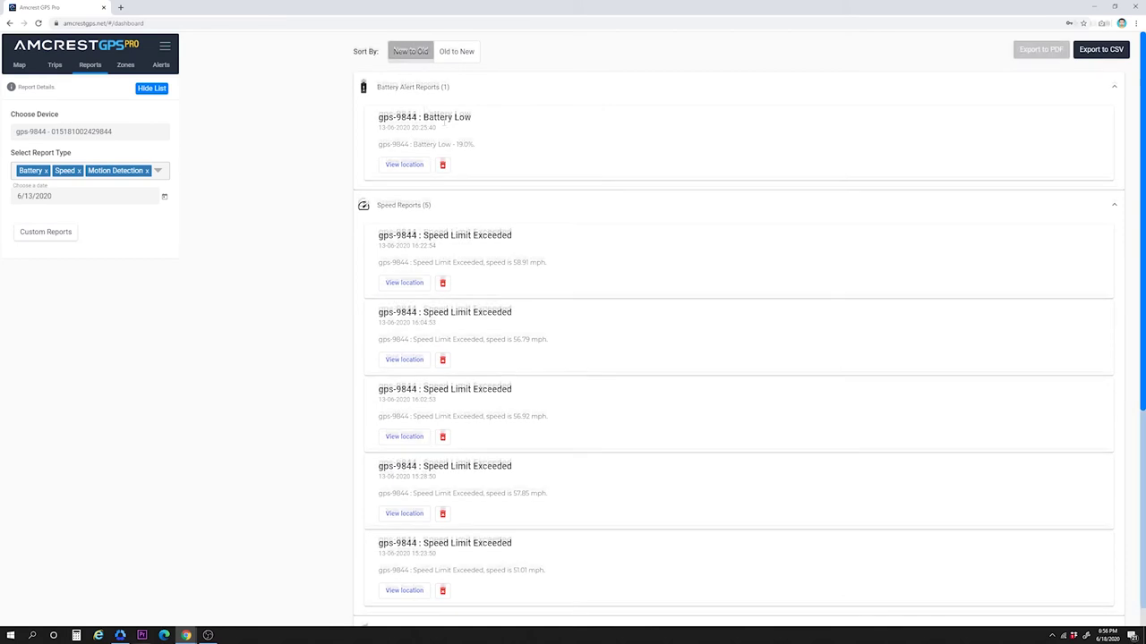
click(151, 204)
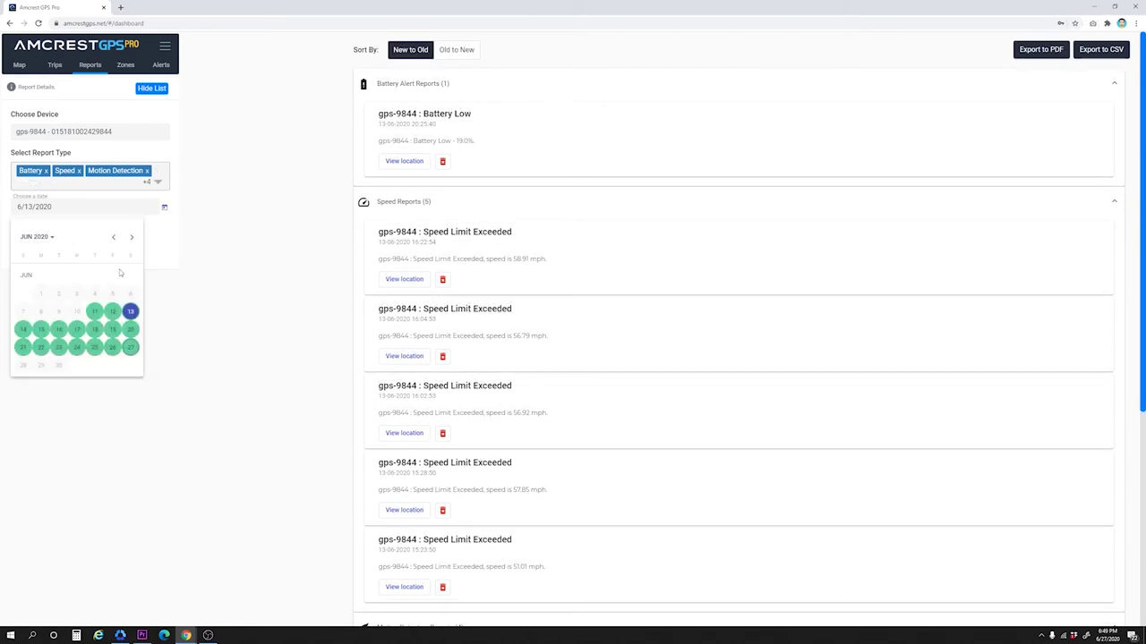
Step: Show 11 June 2020 reports with the Charging and Power Reports groups expanded
click(97, 317)
click(434, 85)
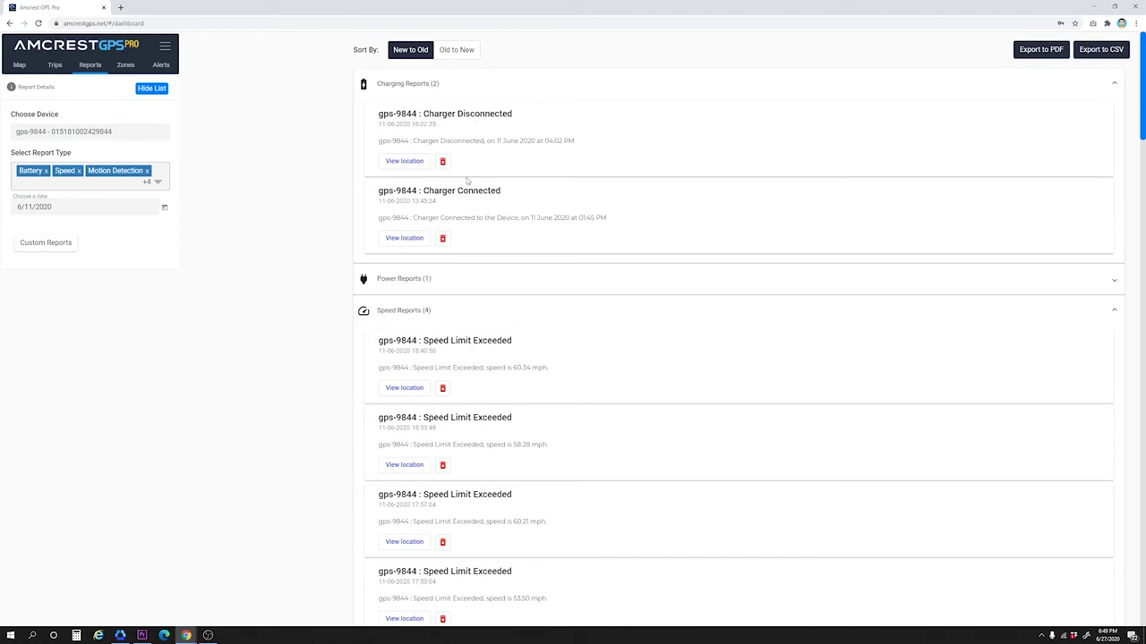
click(159, 180)
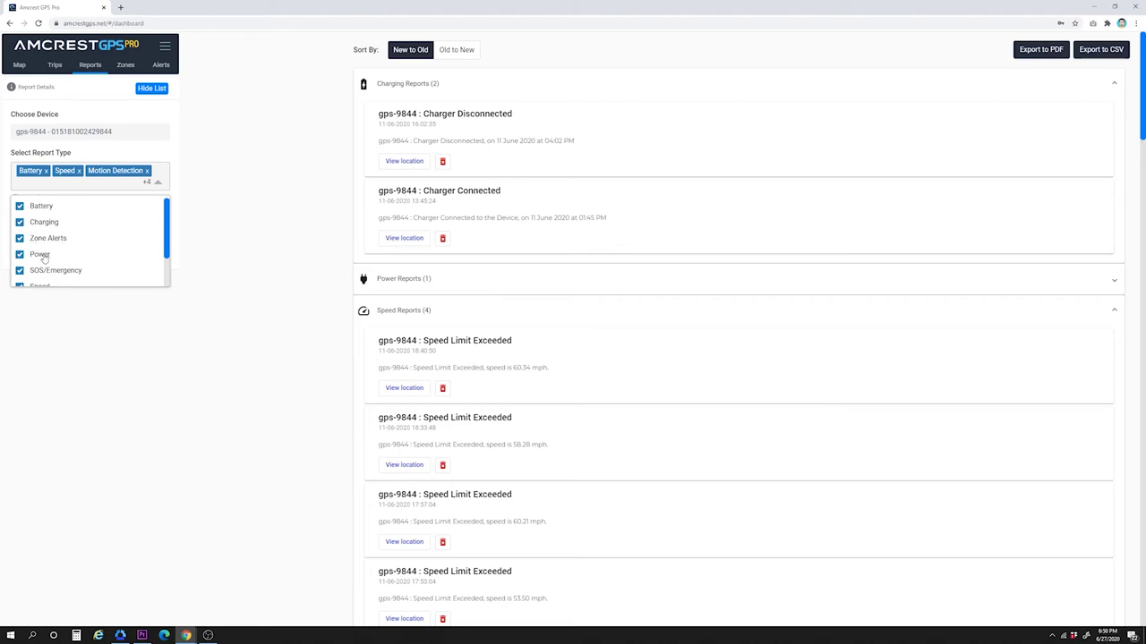
click(453, 283)
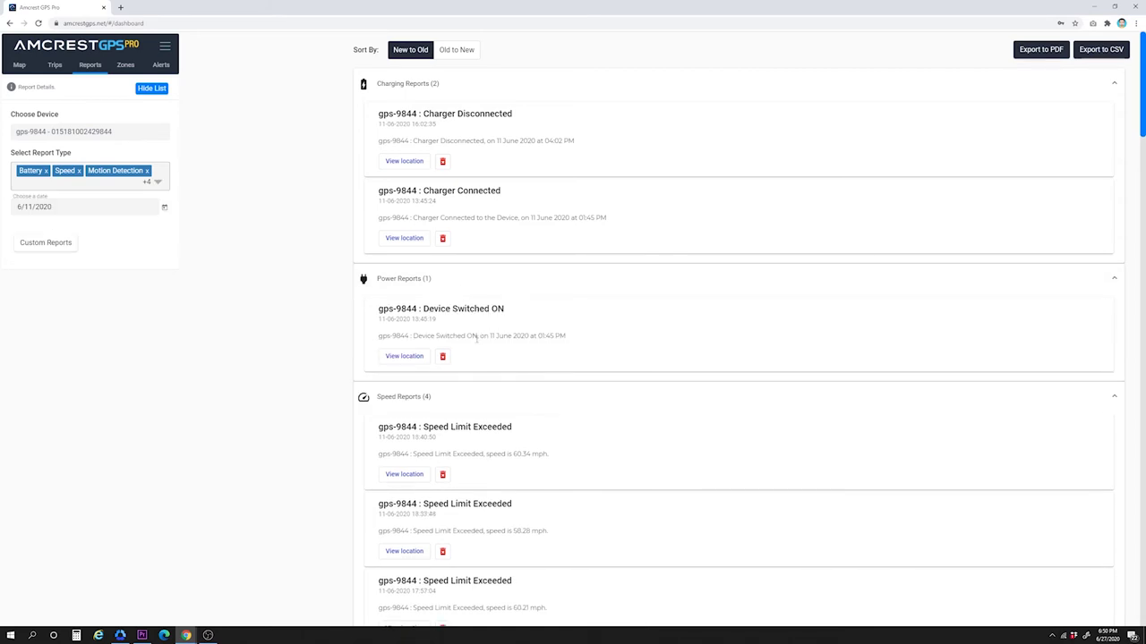
click(156, 182)
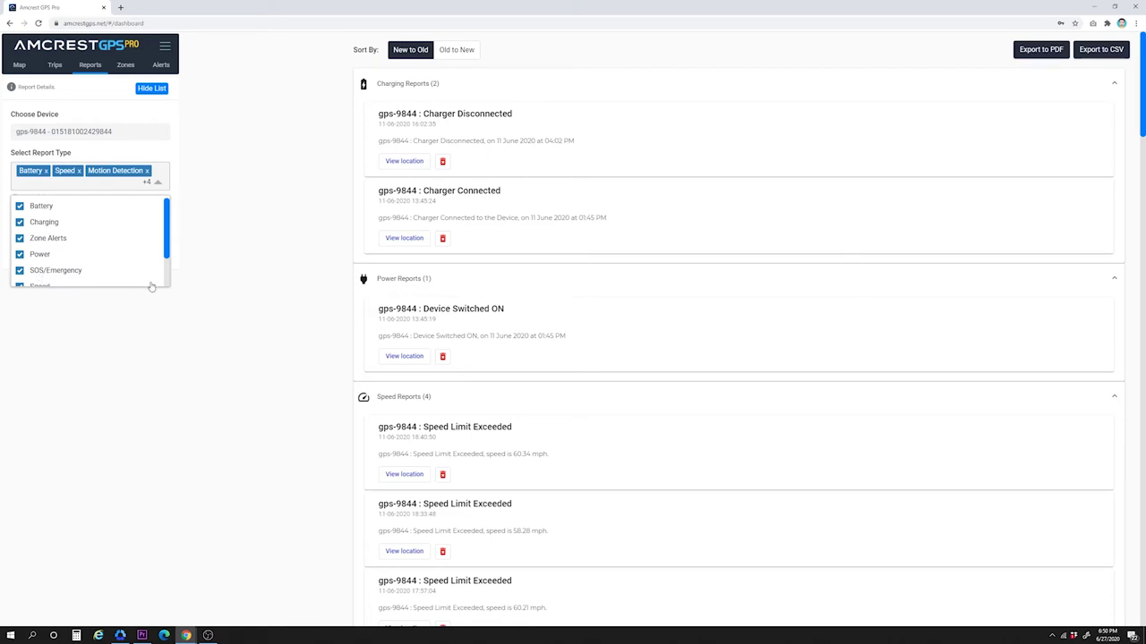
click(339, 260)
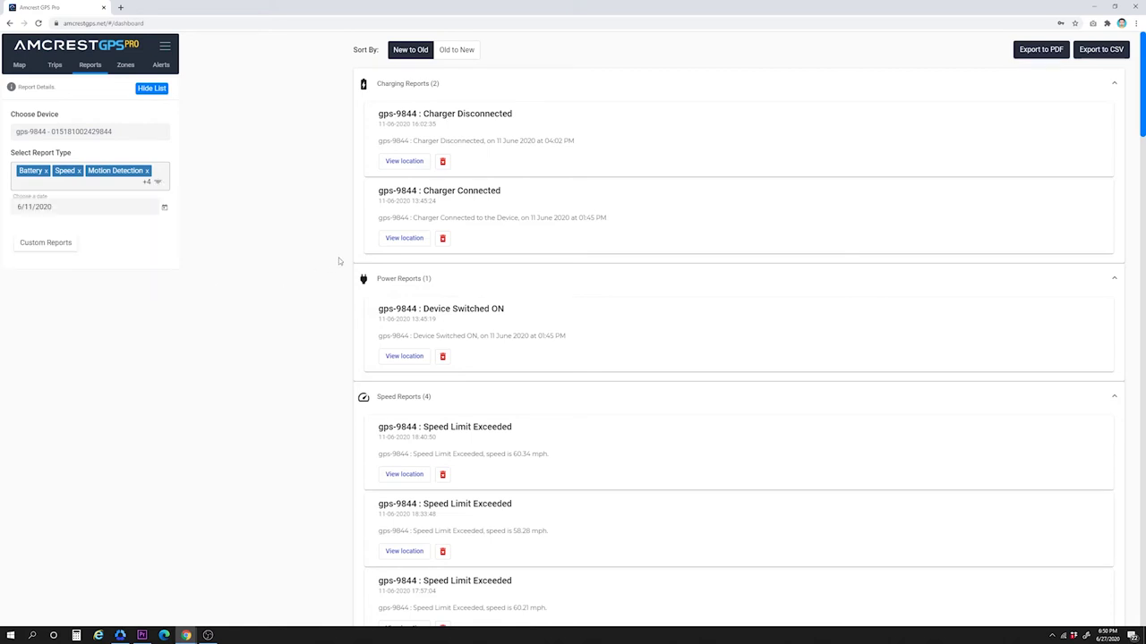
scroll(332, 290, down, 4)
scroll(331, 291, down, 7)
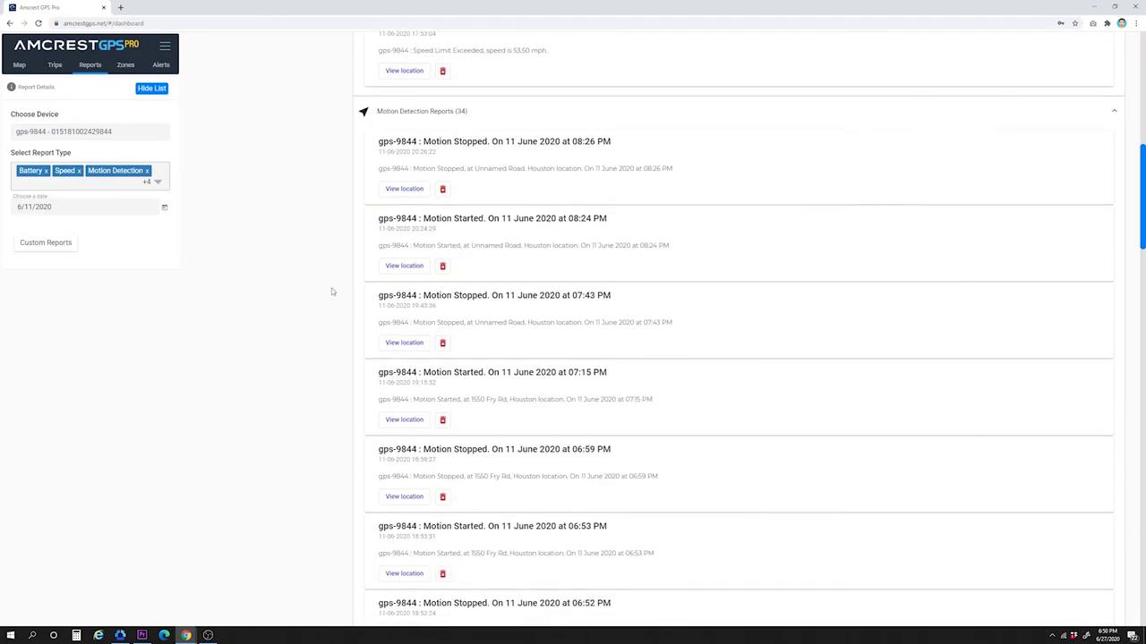
scroll(336, 225, up, 2)
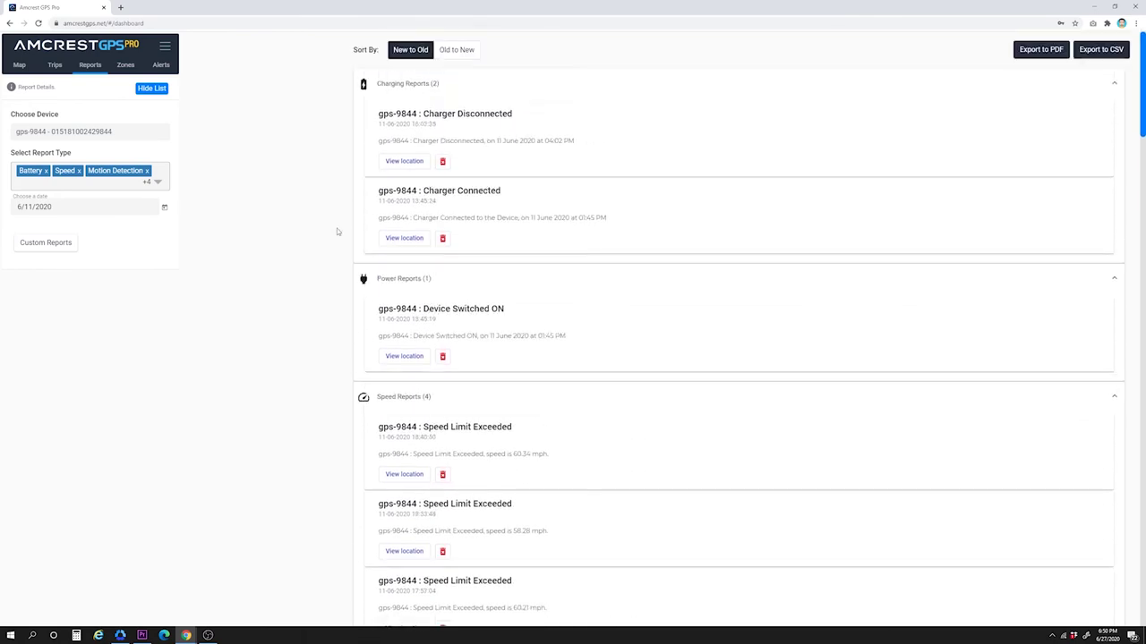
Step: Start a custom report including Charging, Zone Alerts, Power, SOS/Emergency, Speed and Motion Detection types
click(62, 245)
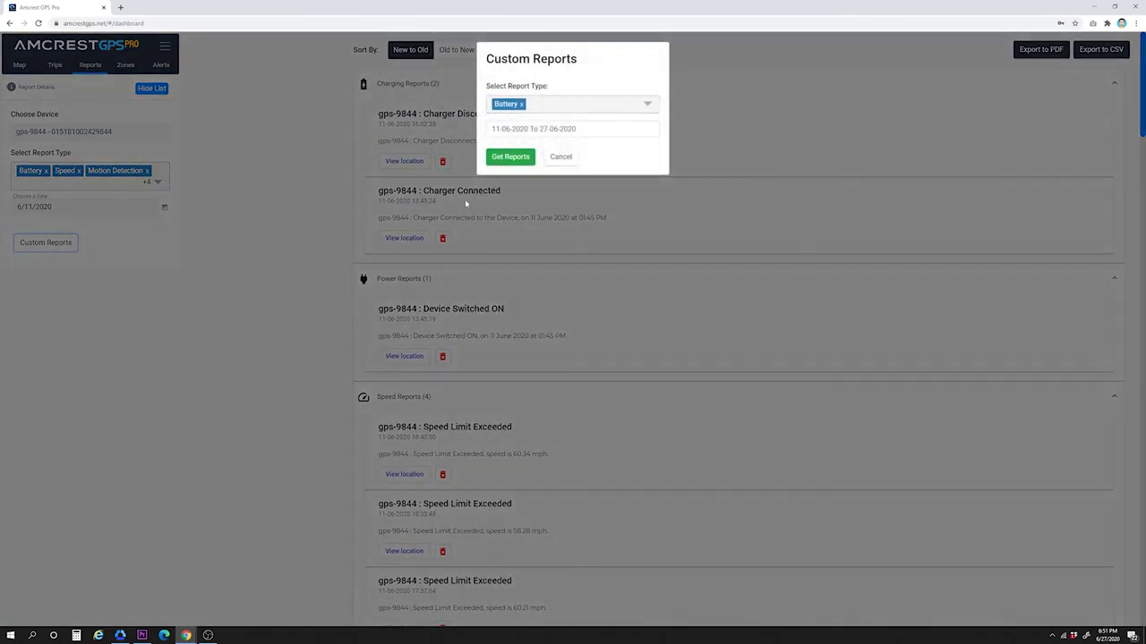
click(586, 104)
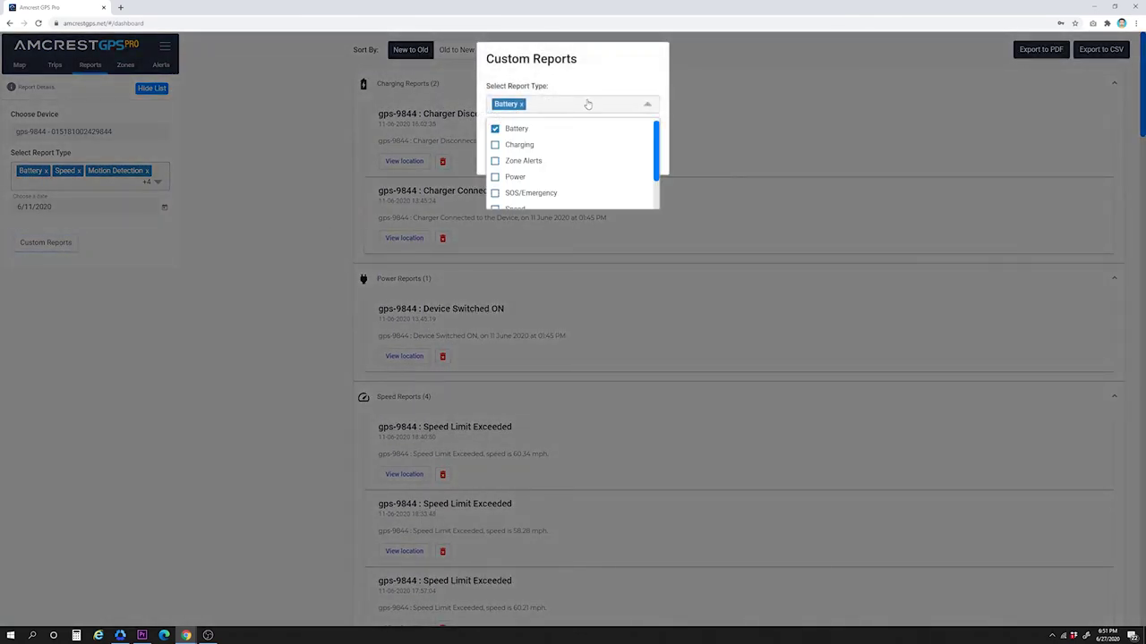
click(495, 145)
click(495, 162)
click(495, 177)
click(495, 194)
click(495, 206)
click(495, 184)
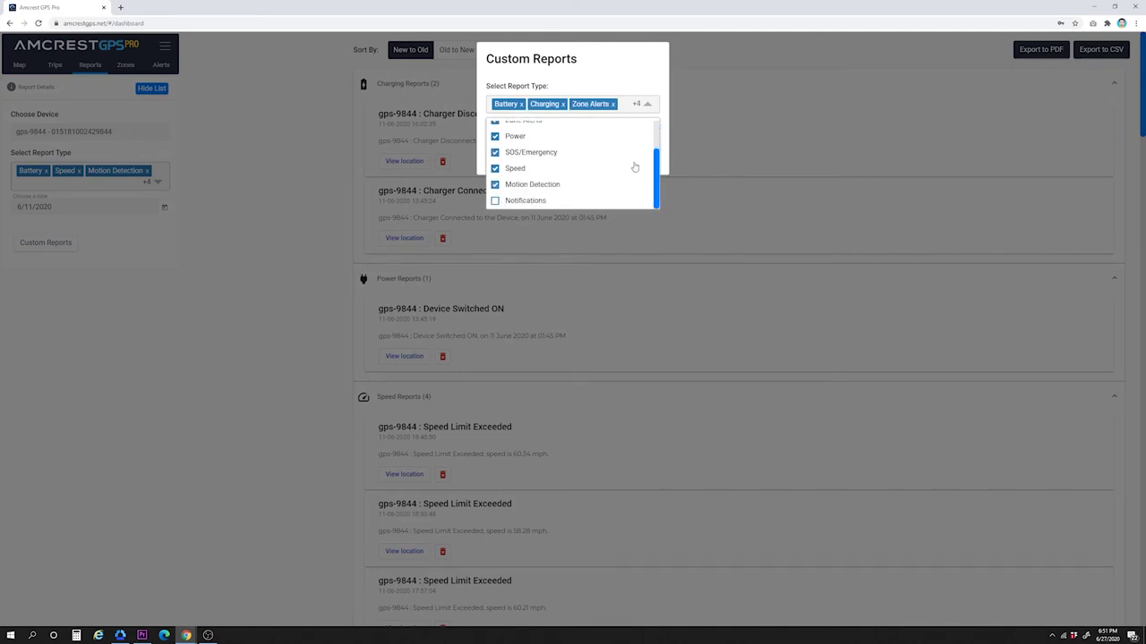
click(661, 77)
Step: Fetch the custom reports for the 11–27 June 2020 date range
click(537, 132)
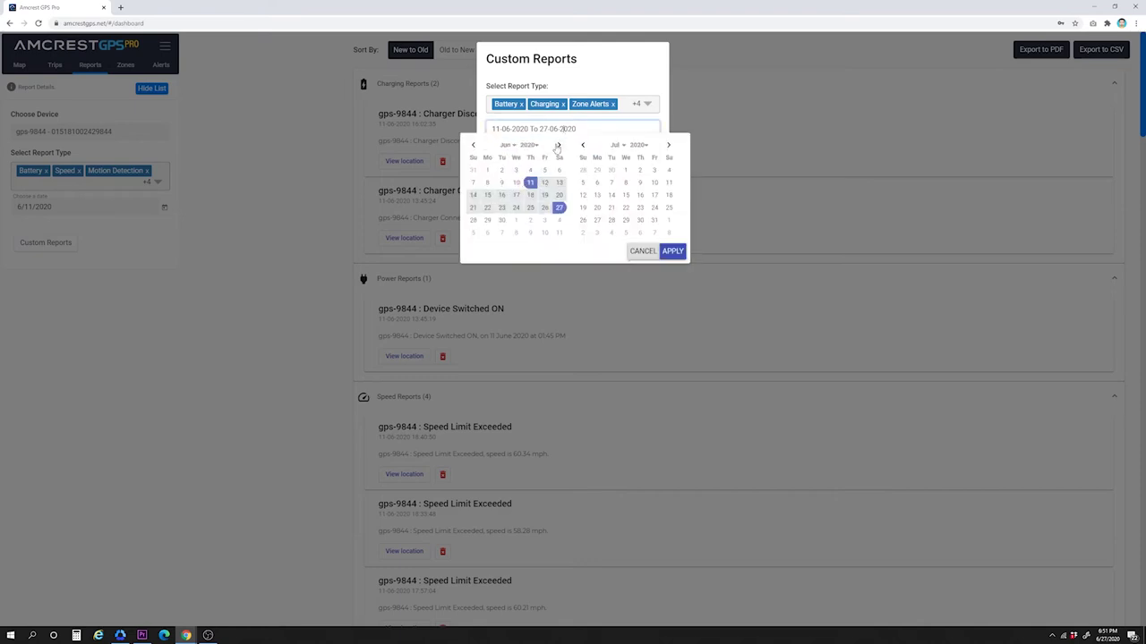
click(530, 183)
click(559, 208)
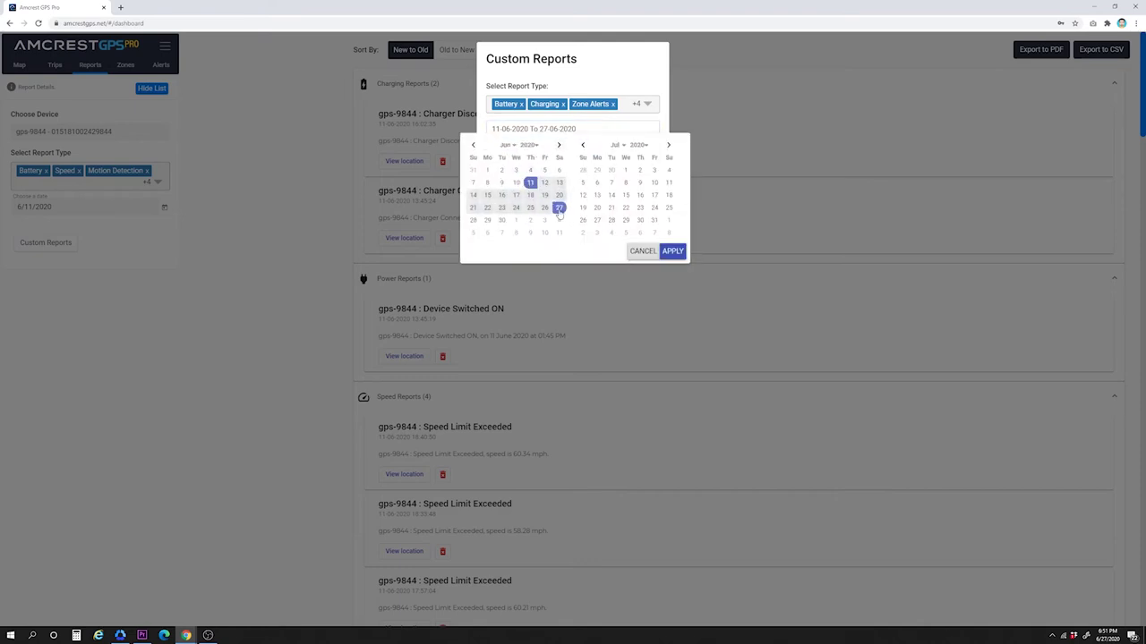
click(676, 254)
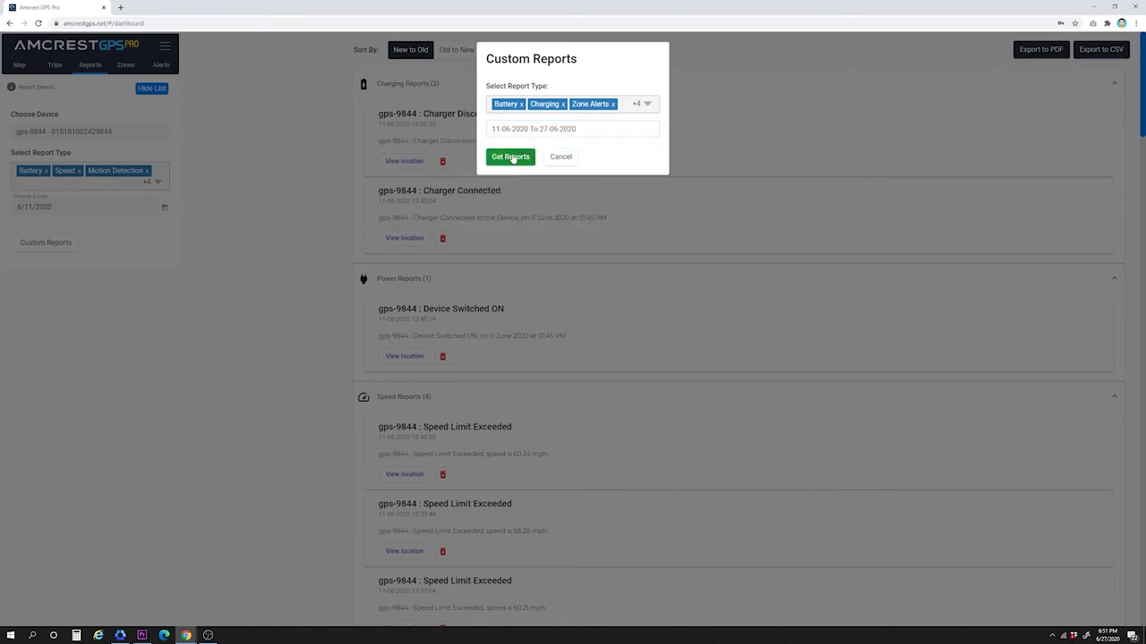
click(511, 156)
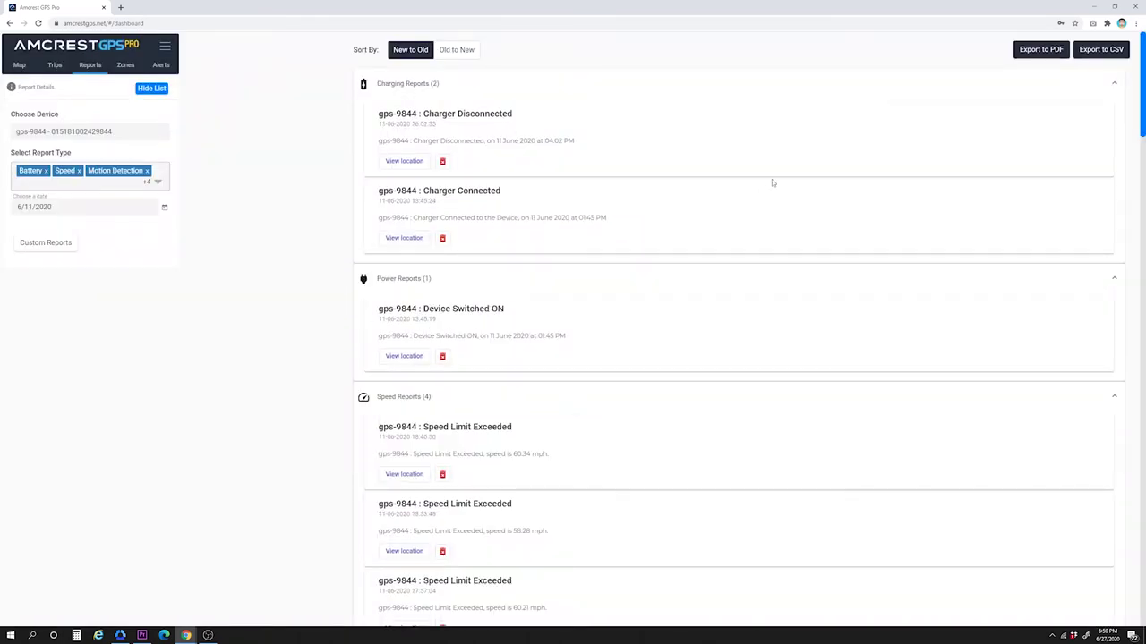
Step: Export the report list to CSV, open the downloaded file, and close Excel
click(1092, 51)
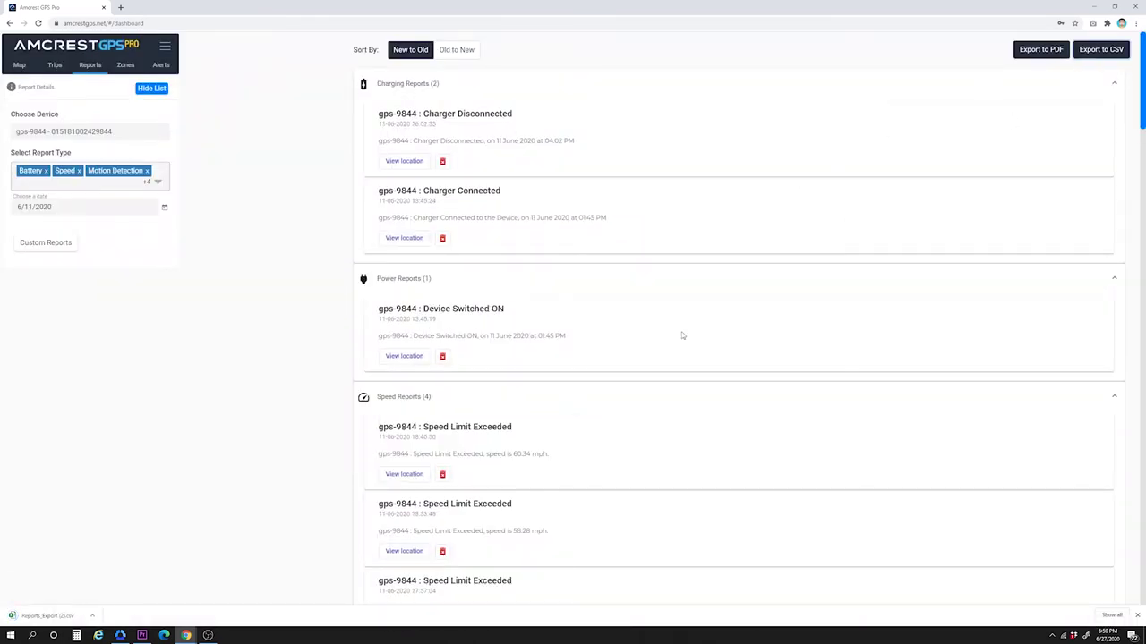
click(52, 615)
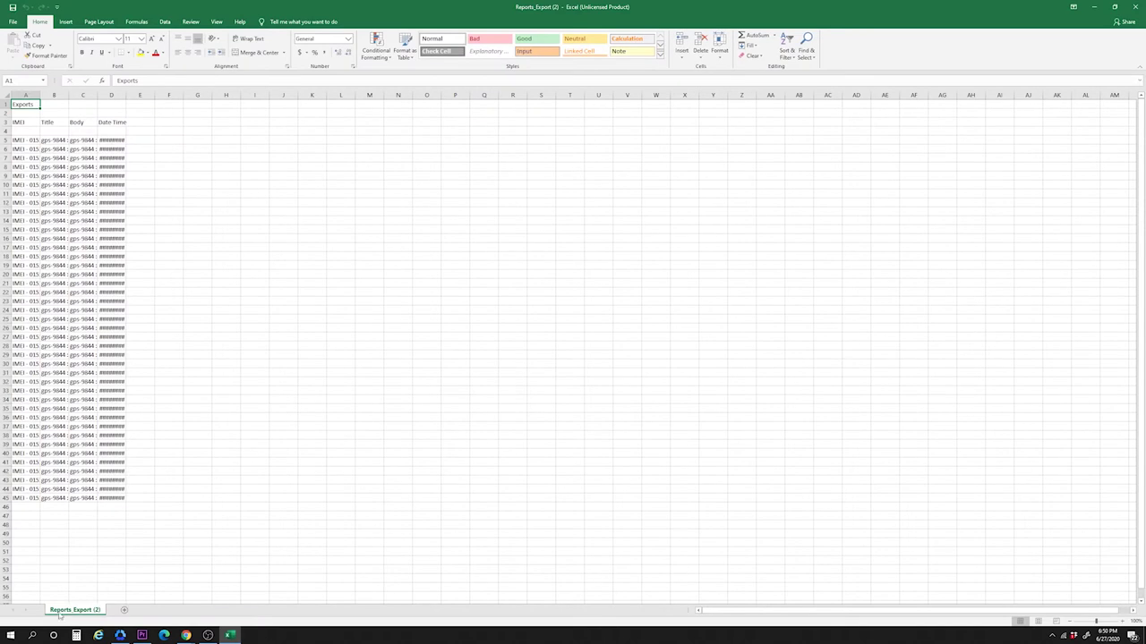
key(alt+F4)
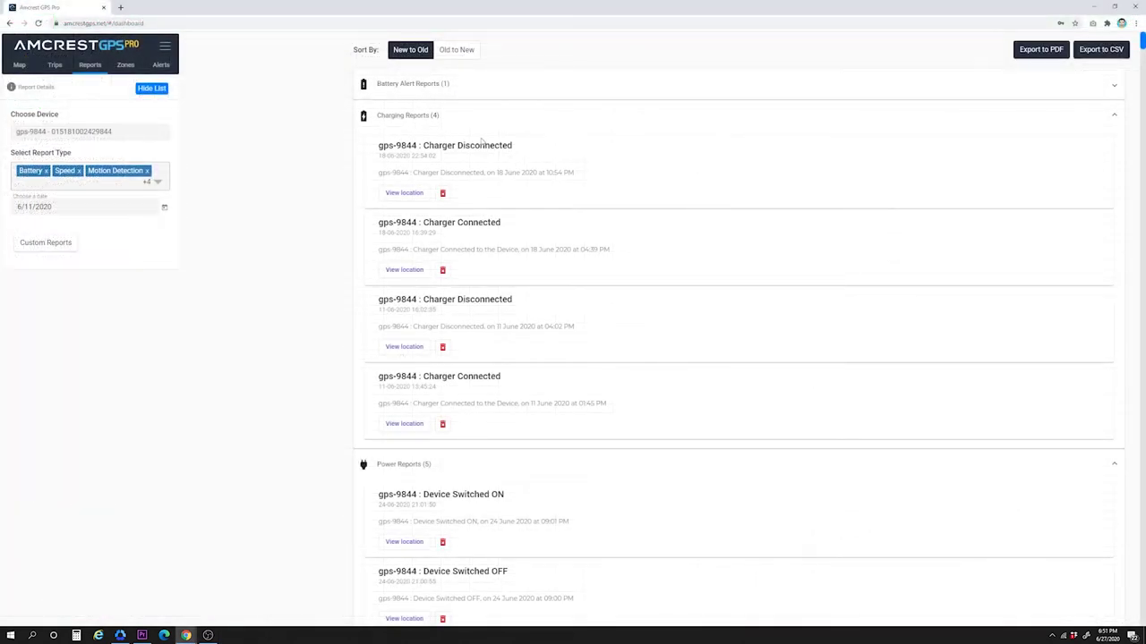
Step: Switch to the Zones tab showing the Create a custom zone introduction
click(126, 66)
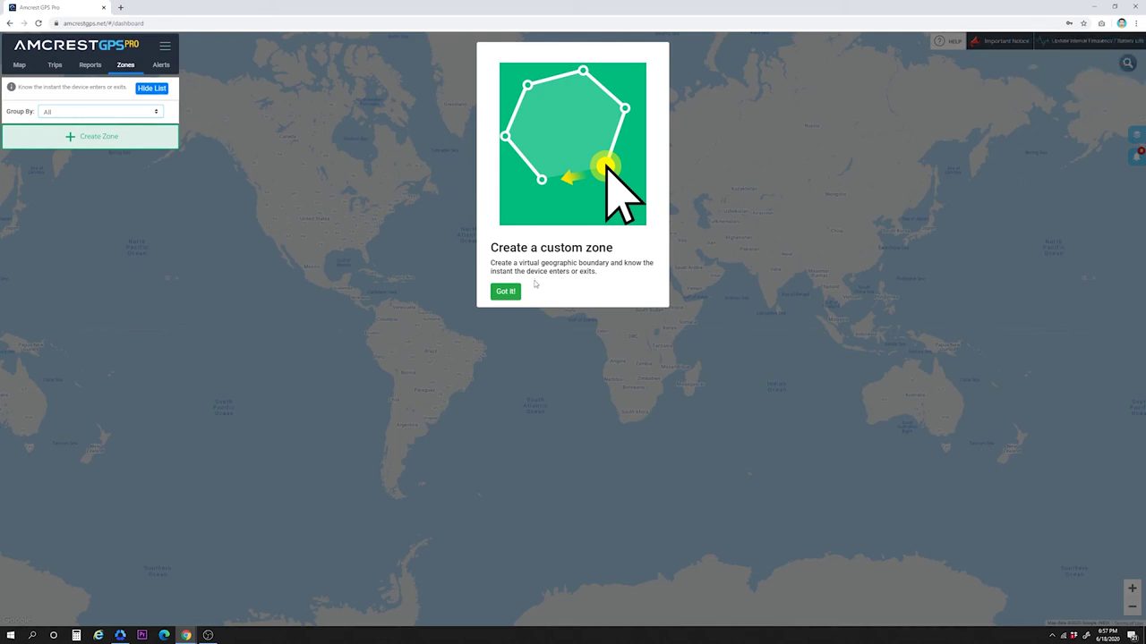
Step: Dismiss the Create a custom zone introduction with Got it!
click(505, 293)
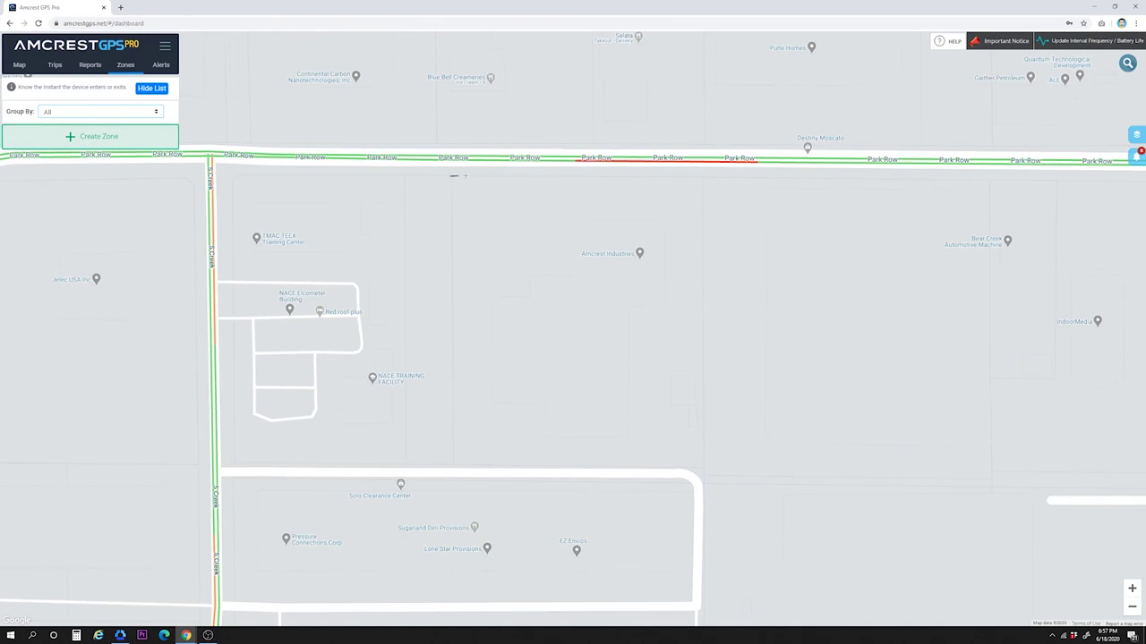
Step: Place the top-right, bottom-right and bottom-left corners around Amcrest Industries, then close the rectangle at the start
click(702, 177)
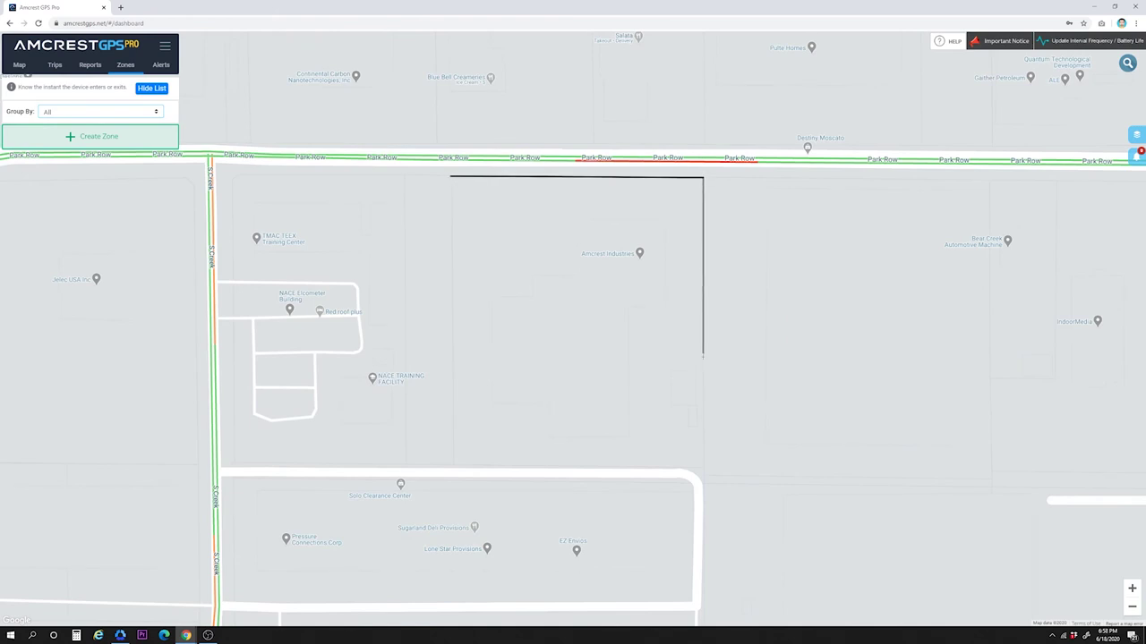
click(702, 361)
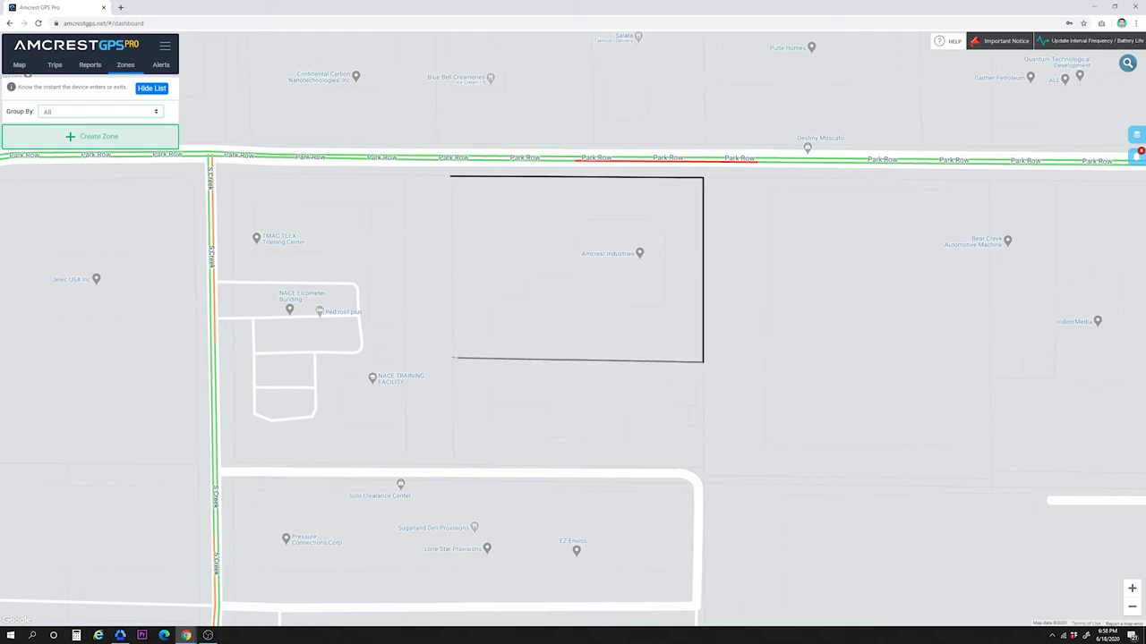
click(454, 362)
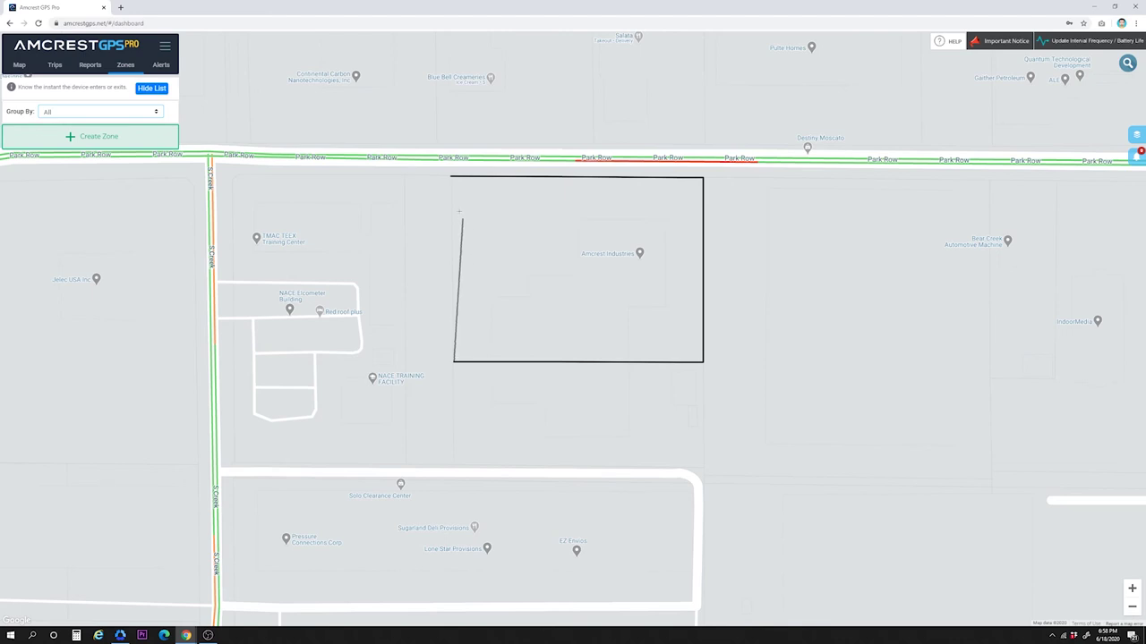
click(451, 179)
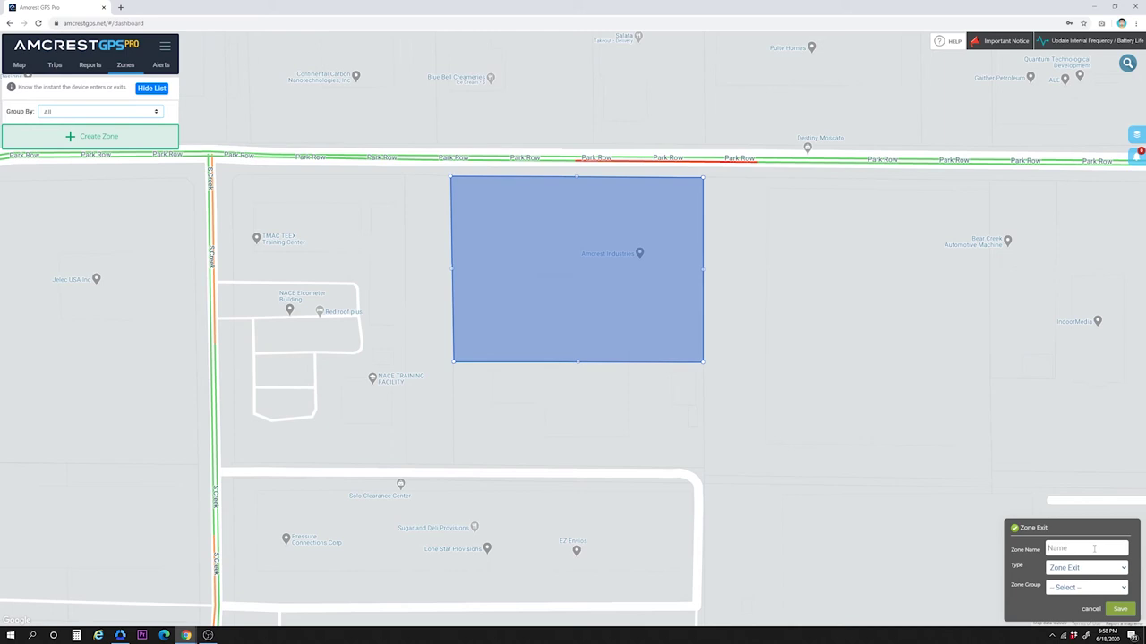
Step: Name the zone 'Zone 1', set Type to Both, choose Zone Group 1, and save
text(Zone 1)
click(1093, 574)
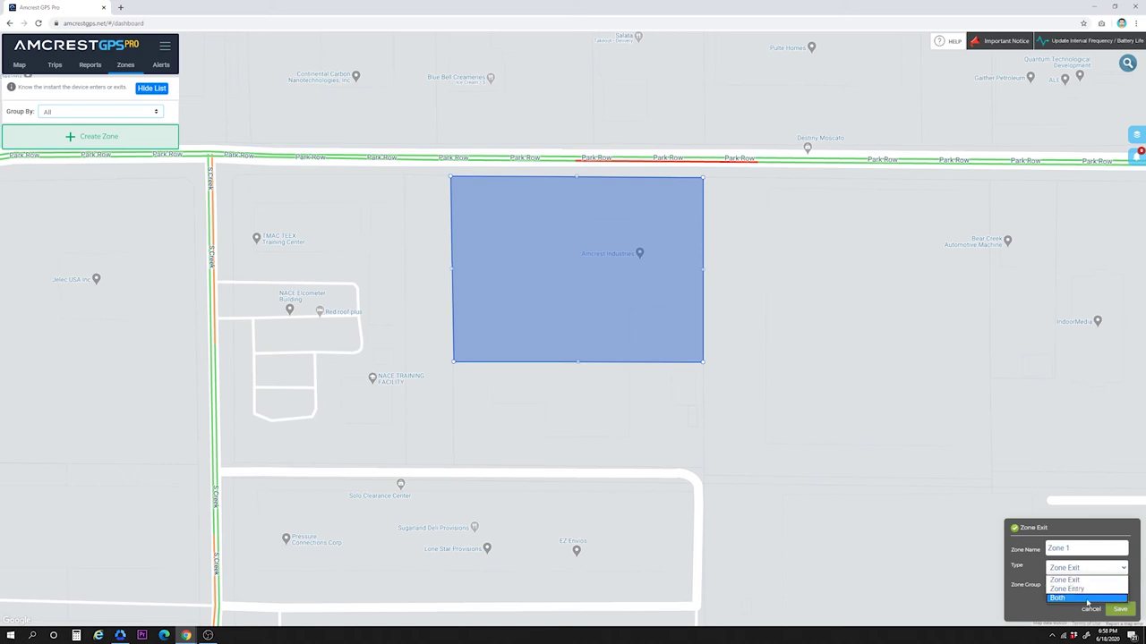
click(1087, 598)
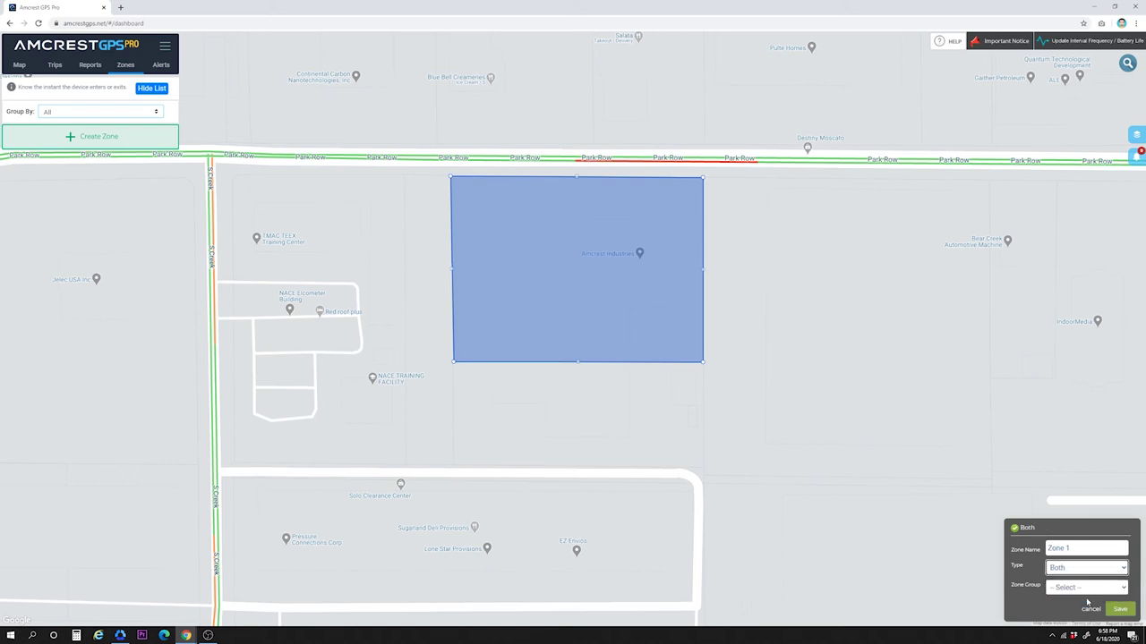
click(1094, 588)
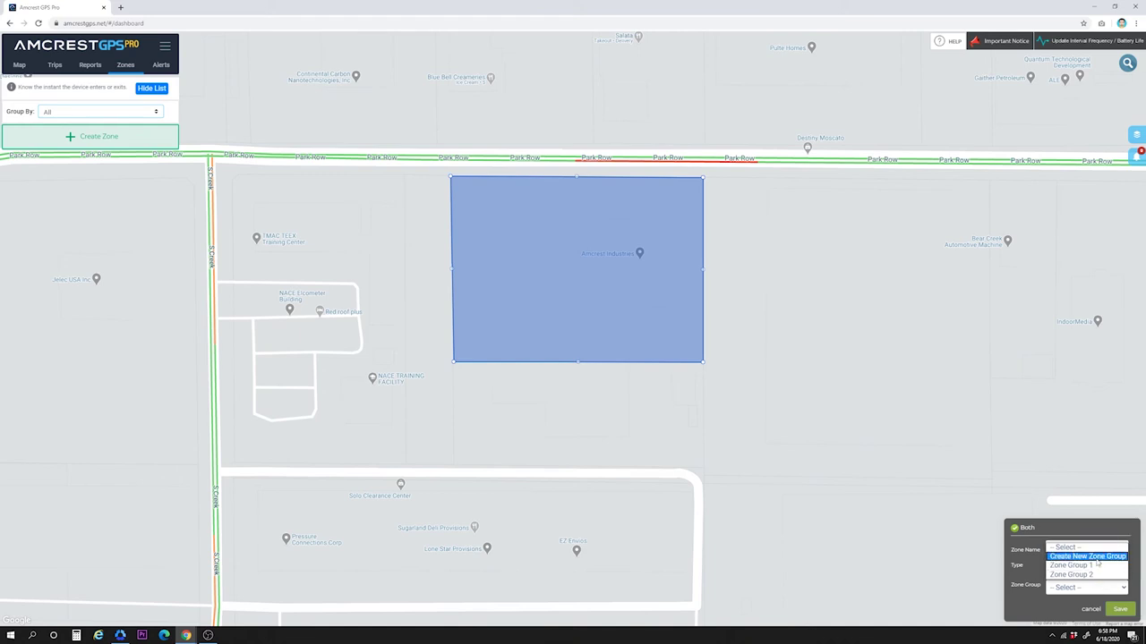
click(1098, 567)
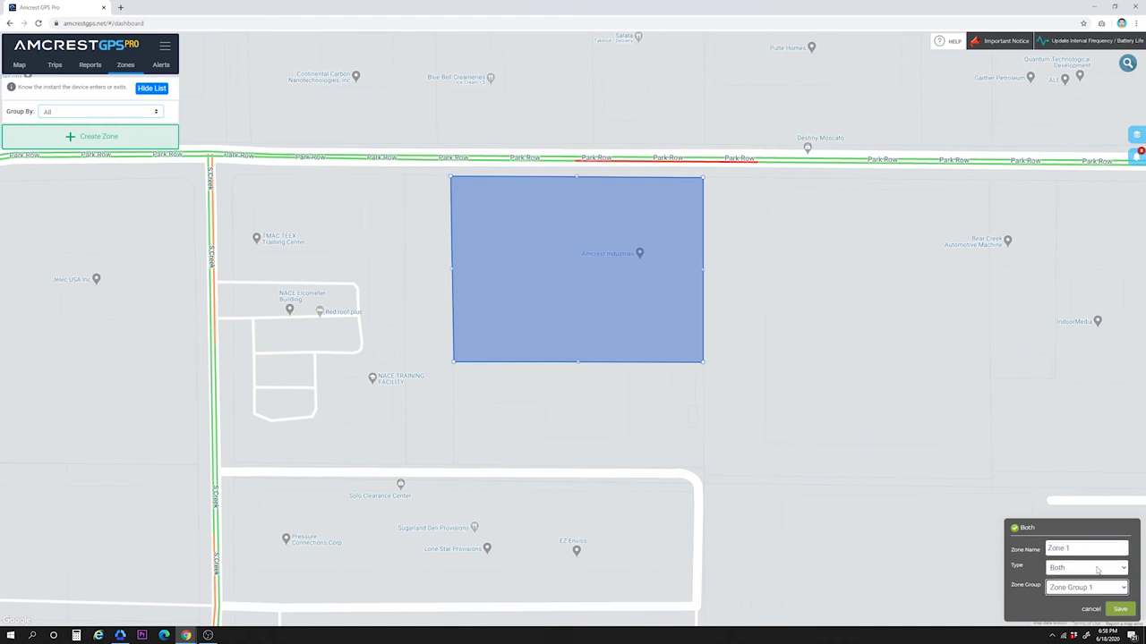
click(1118, 609)
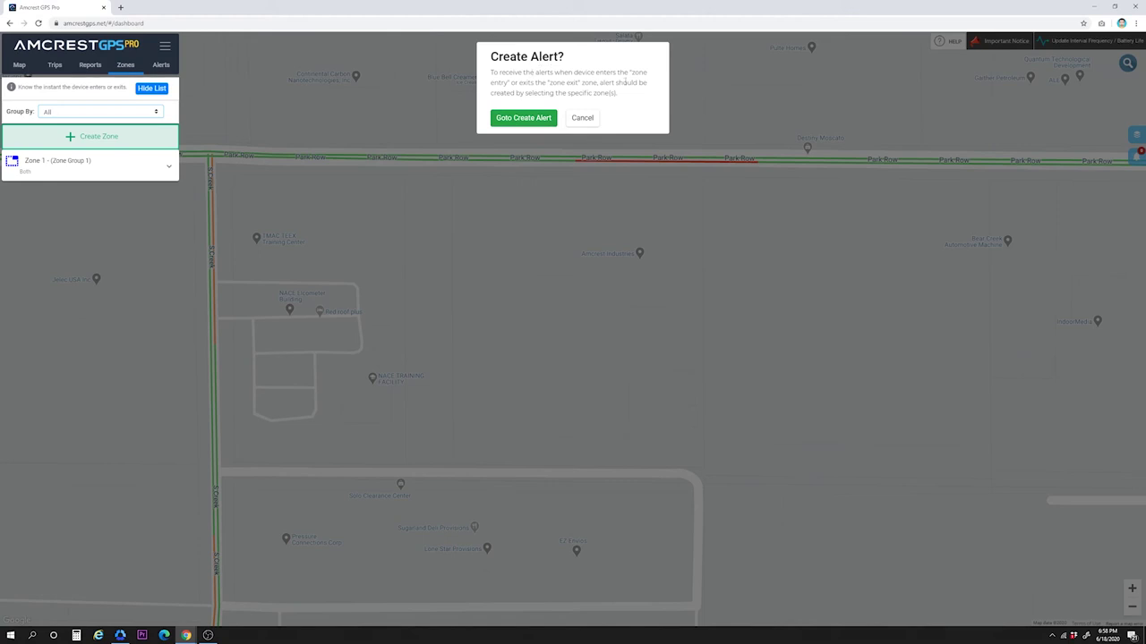
Step: Start a new alert from the zone prompt and name it 'Zone 1'
click(525, 118)
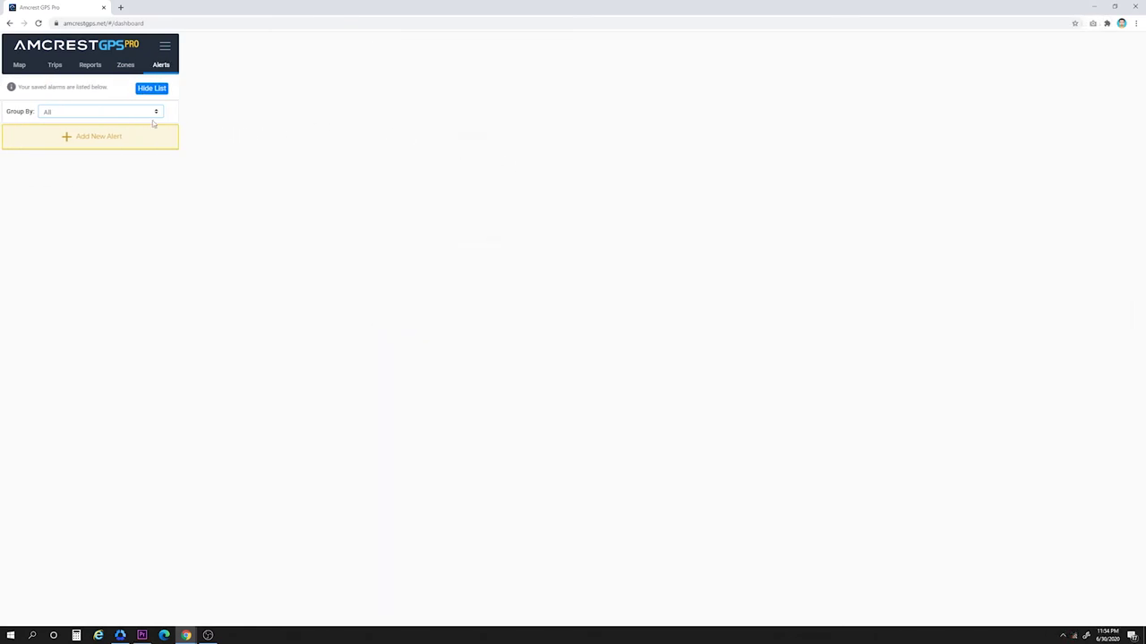
click(98, 136)
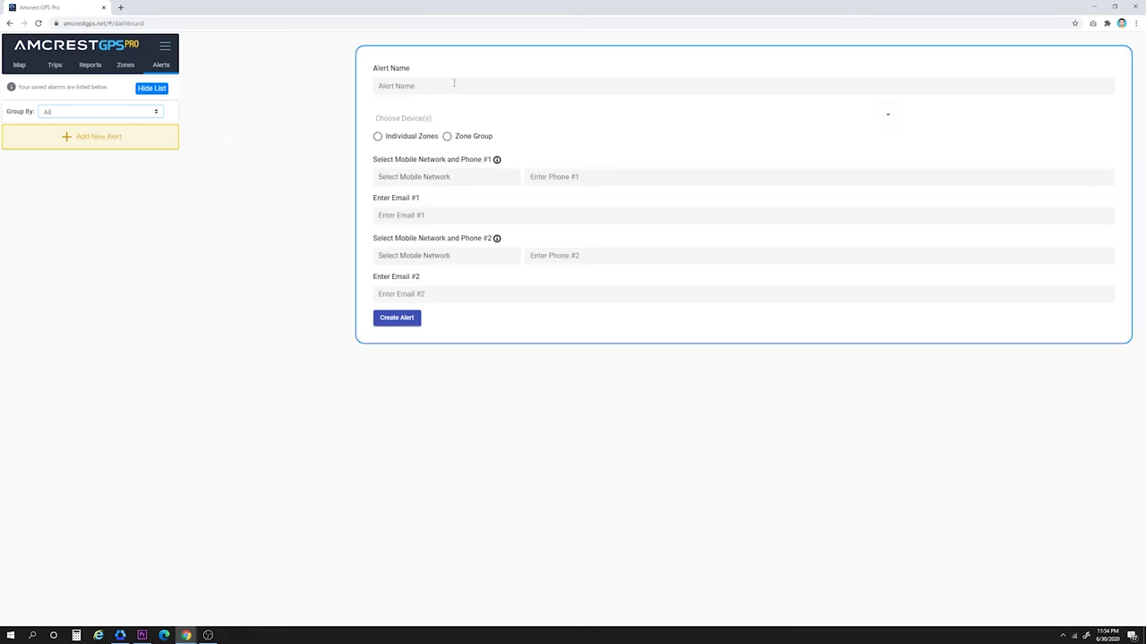
click(486, 83)
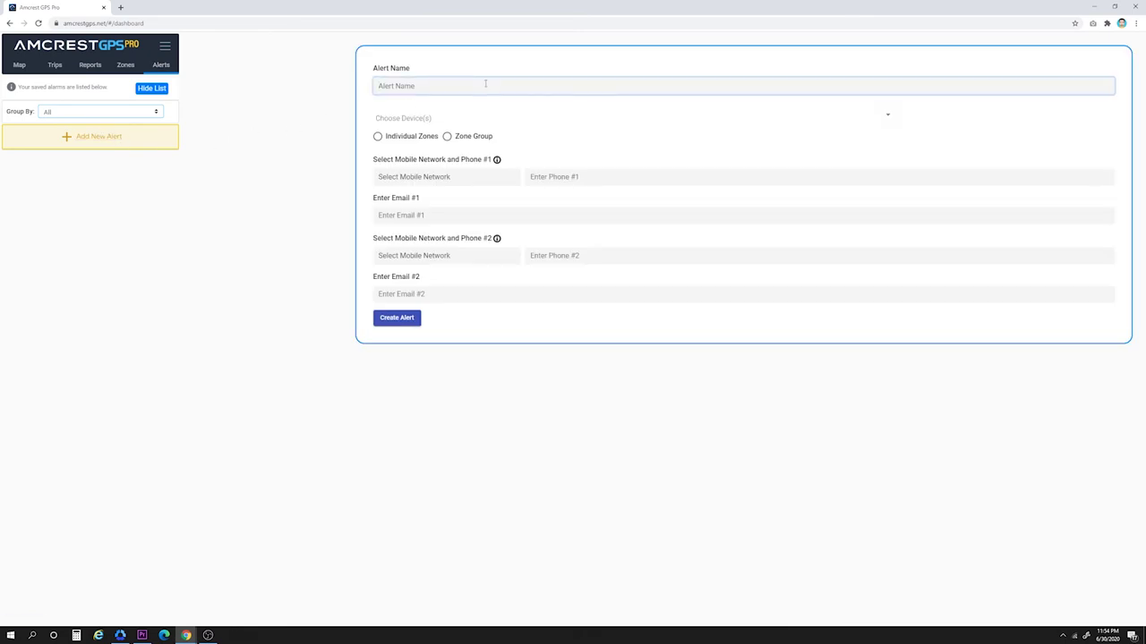
text(Zone 1)
Step: Set the alert to monitor device gps-9844 on Individual Zones > Zone 1
click(419, 119)
scroll(419, 125, down, 3)
click(416, 211)
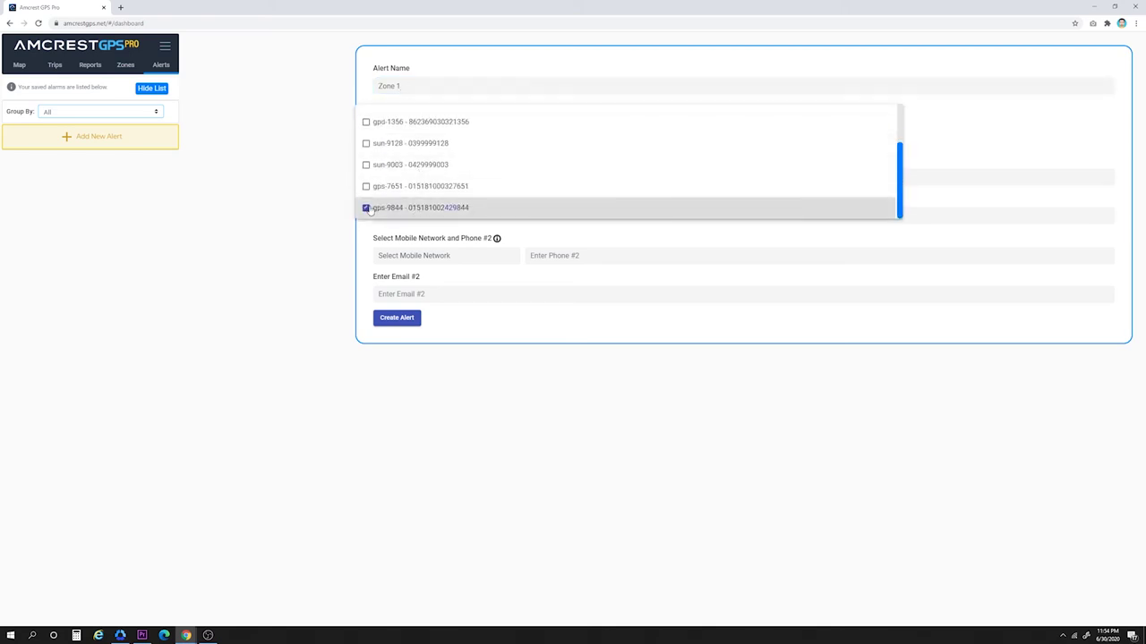
click(344, 209)
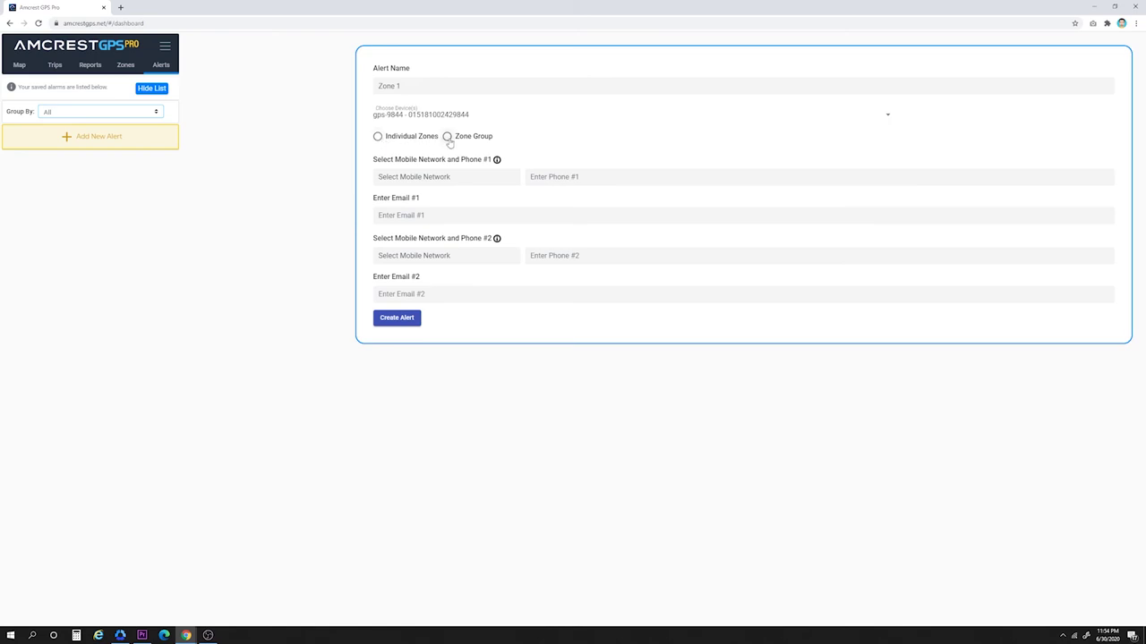
click(377, 137)
click(423, 163)
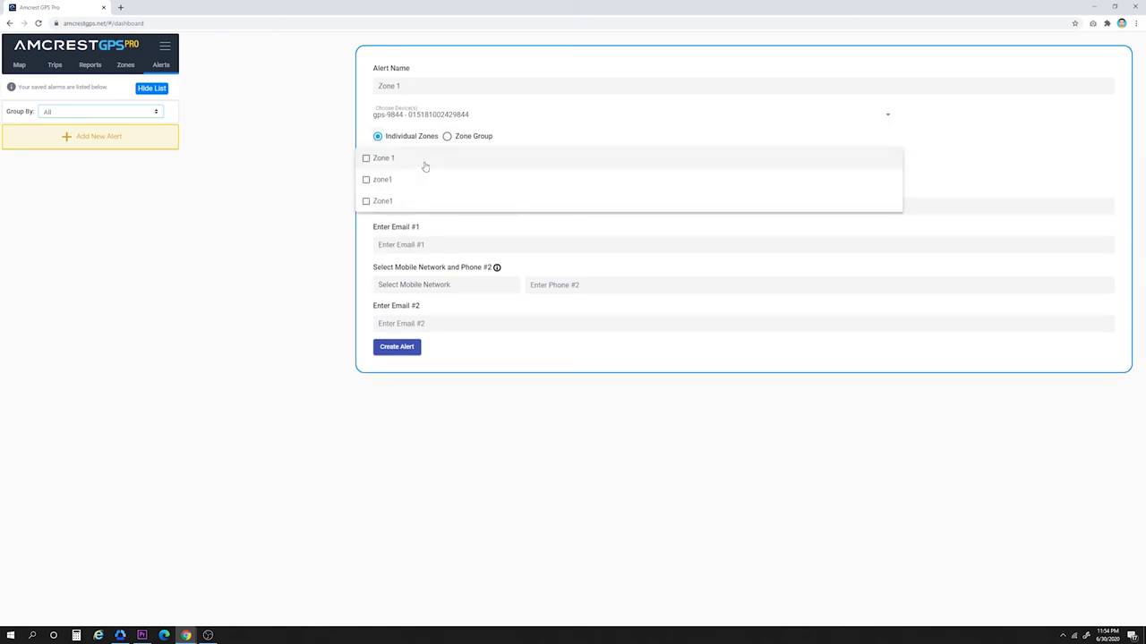
click(365, 164)
click(341, 167)
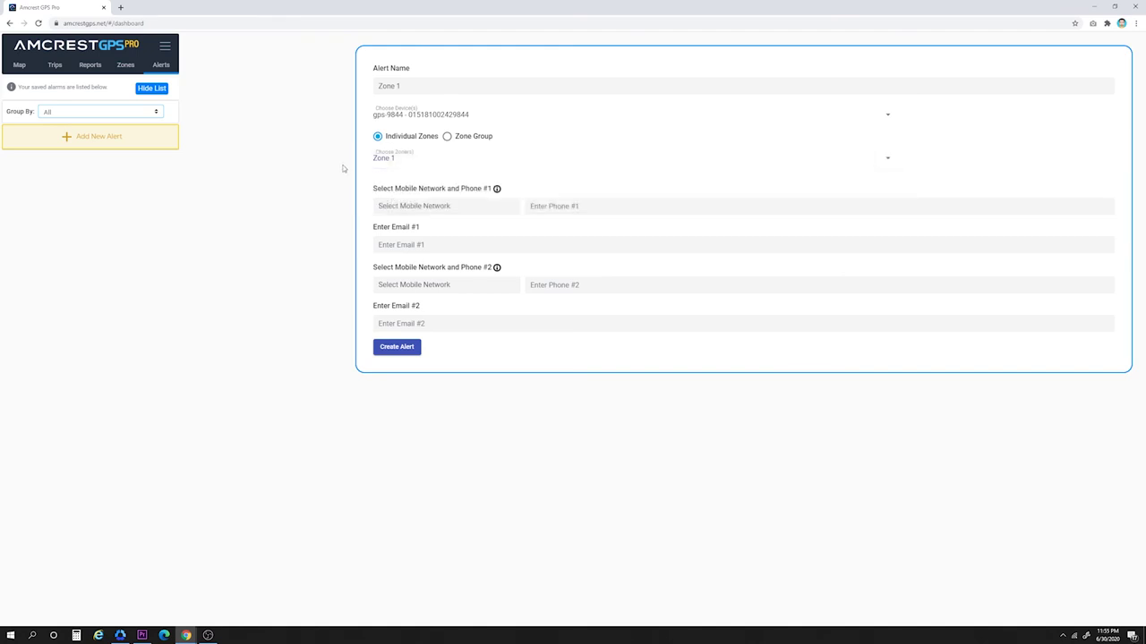
Step: Add a T-Mobile phone number and a notification e-mail address, then create the alert
click(504, 208)
click(451, 247)
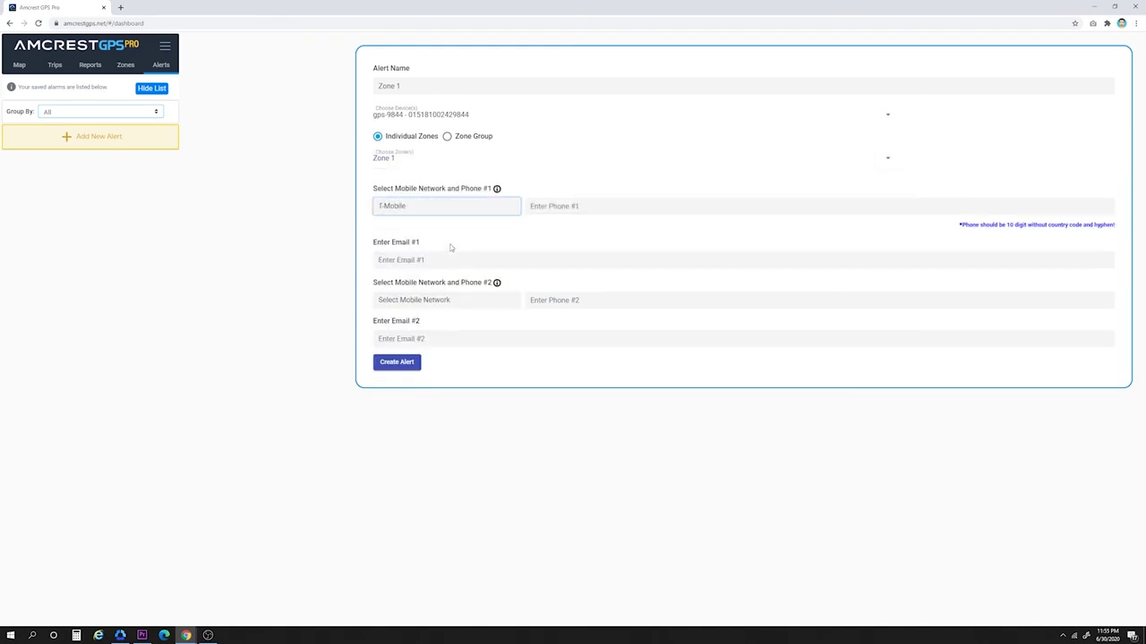
click(565, 206)
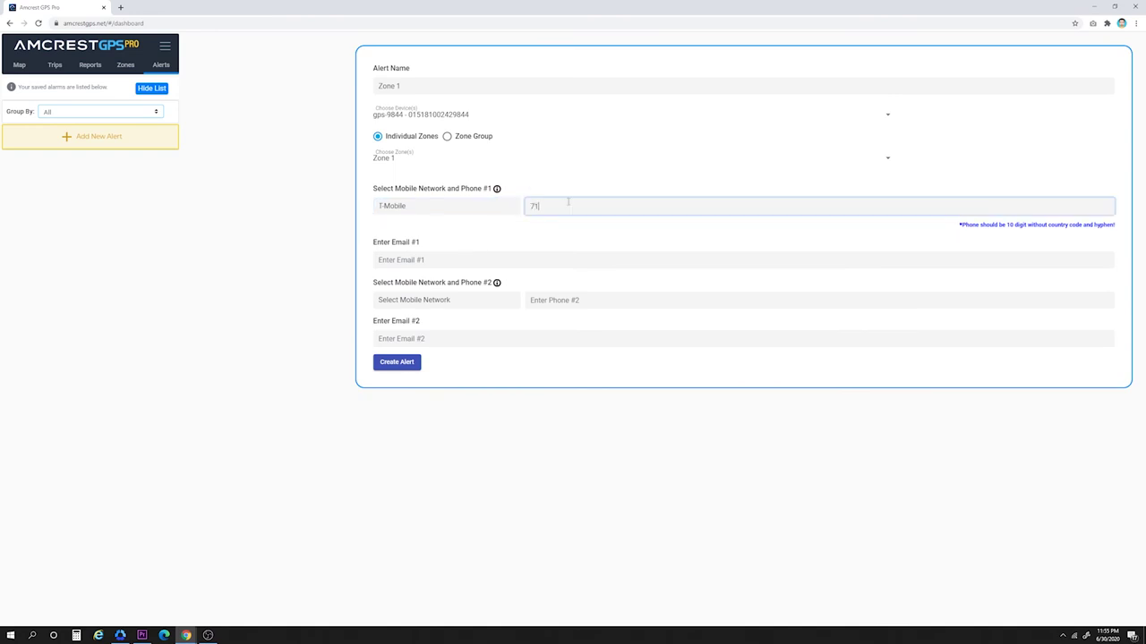
click(476, 261)
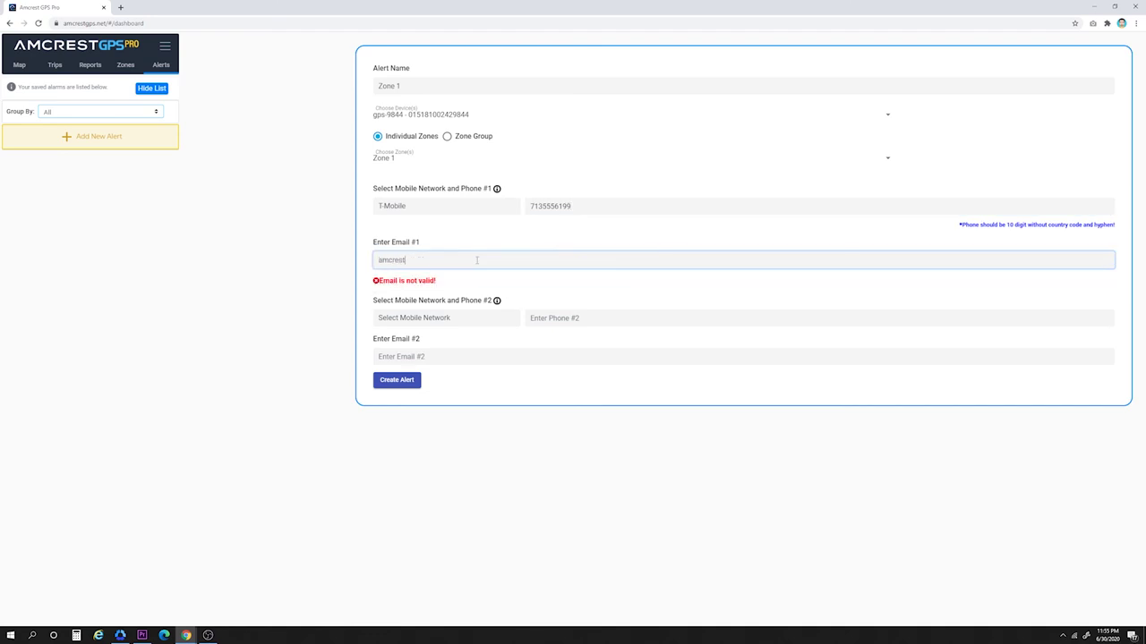
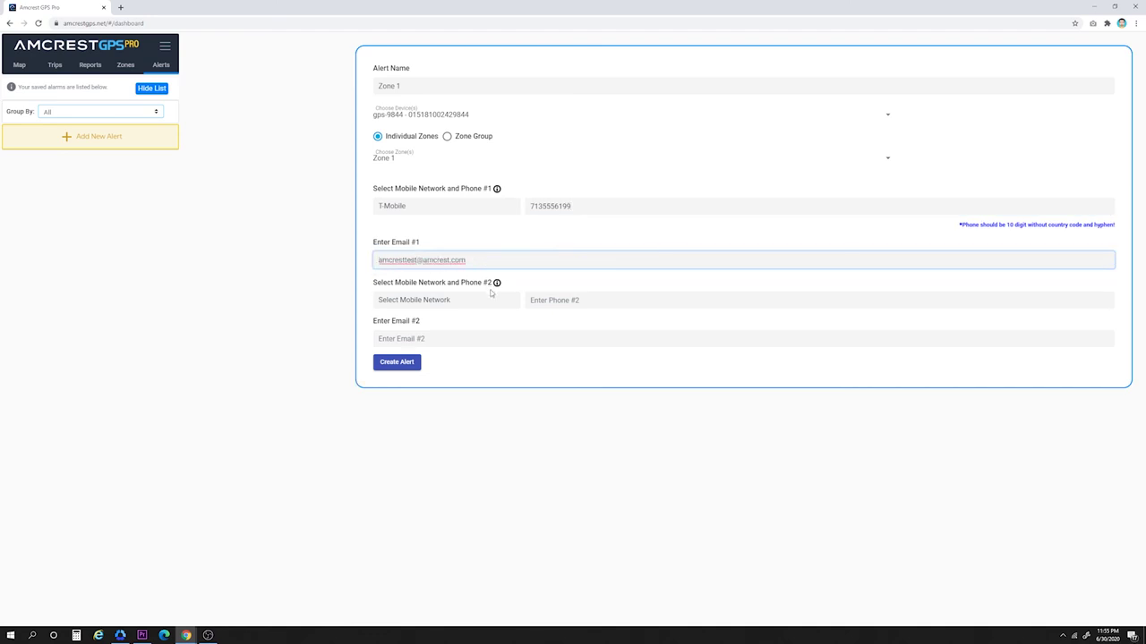
click(491, 293)
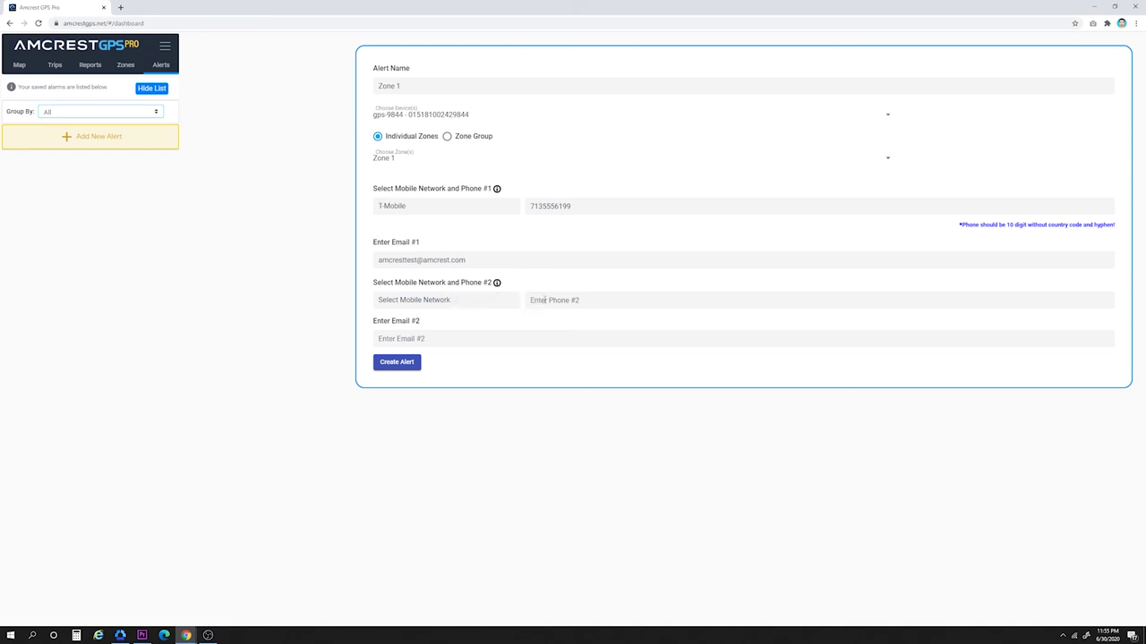
click(405, 363)
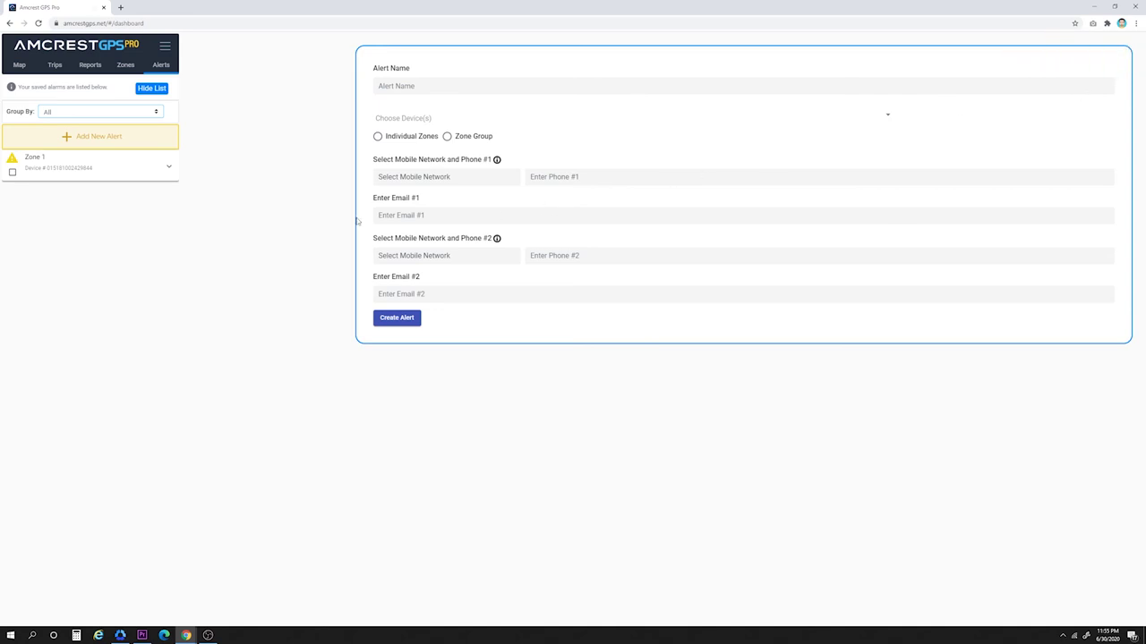
Step: Delete the Zone 1 alert through VIEW/EDIT and confirm, then return to the zoomed-out Map tab
click(169, 169)
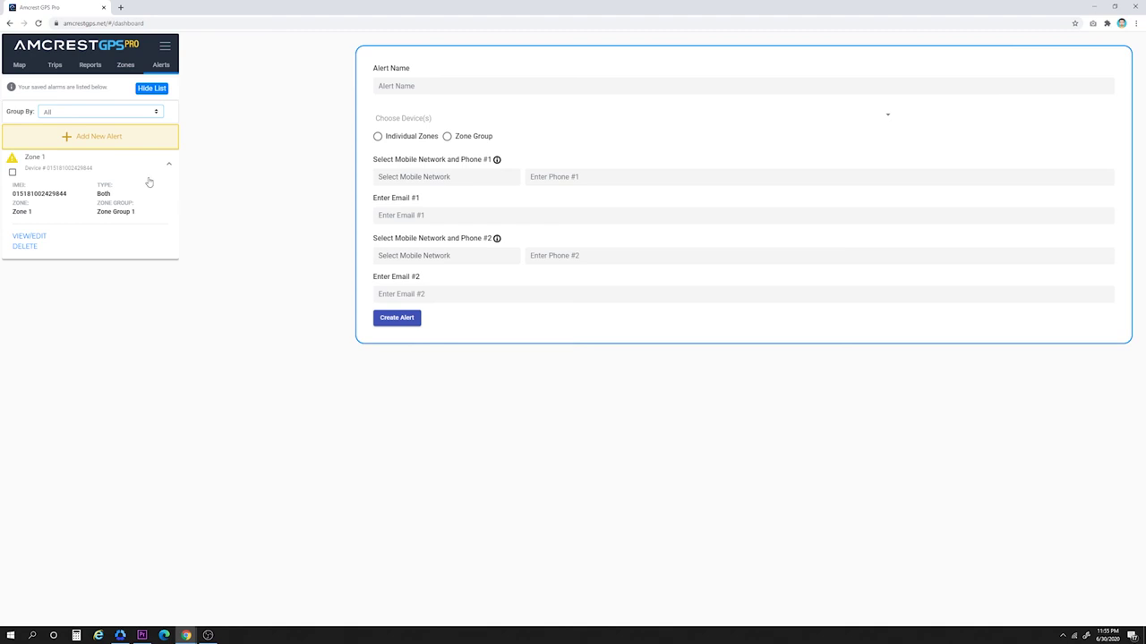
click(29, 236)
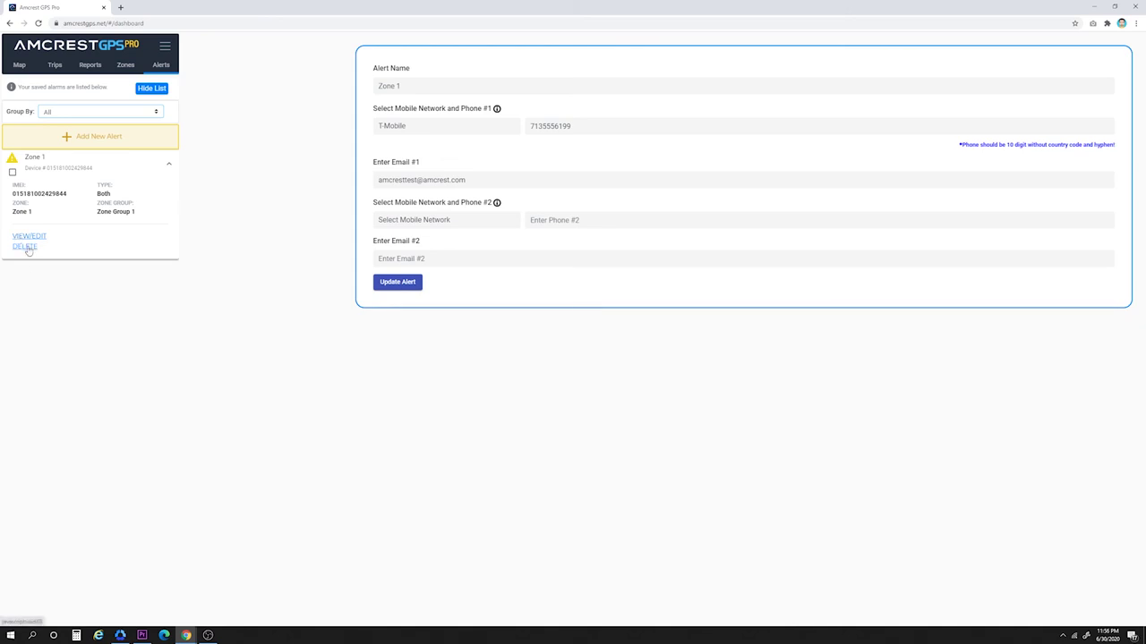
click(27, 247)
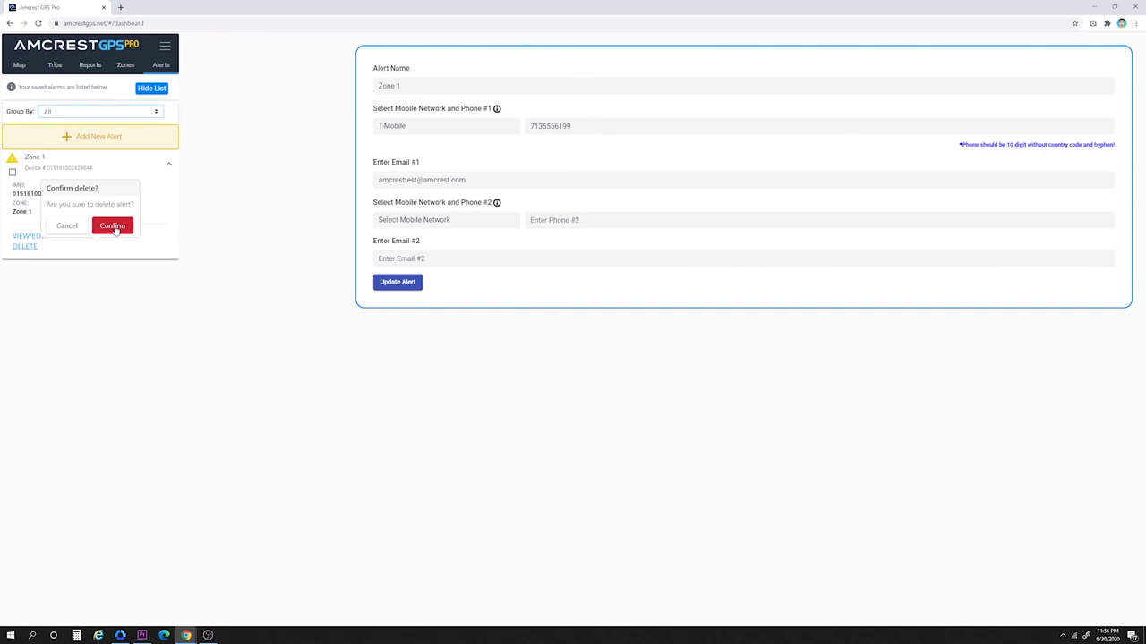
click(113, 226)
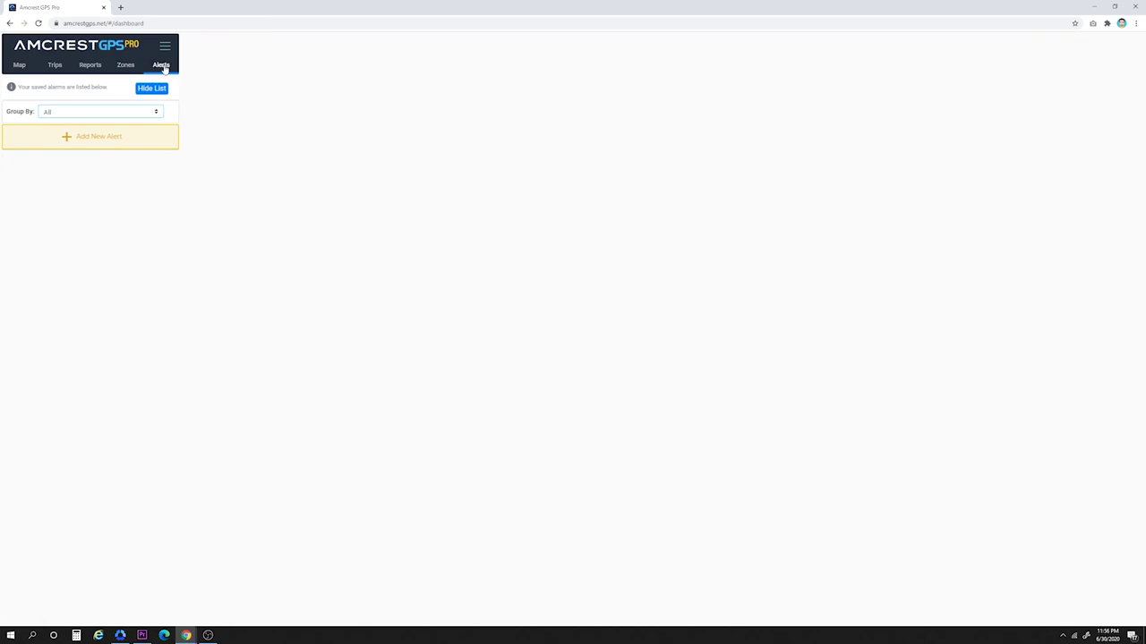
click(19, 68)
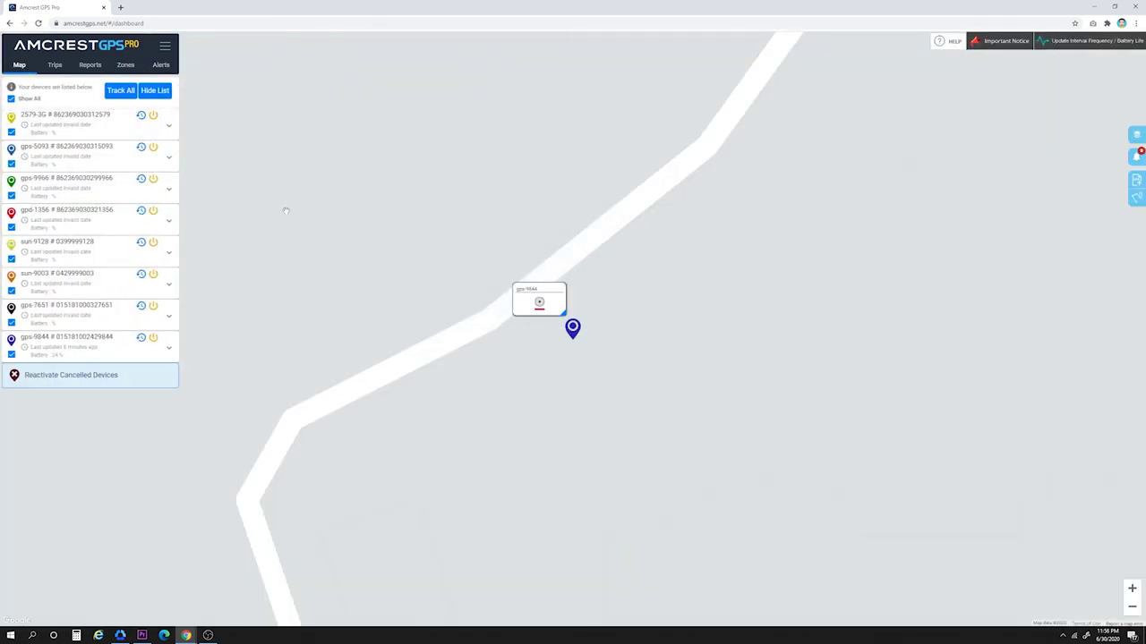
scroll(553, 352, down, 1)
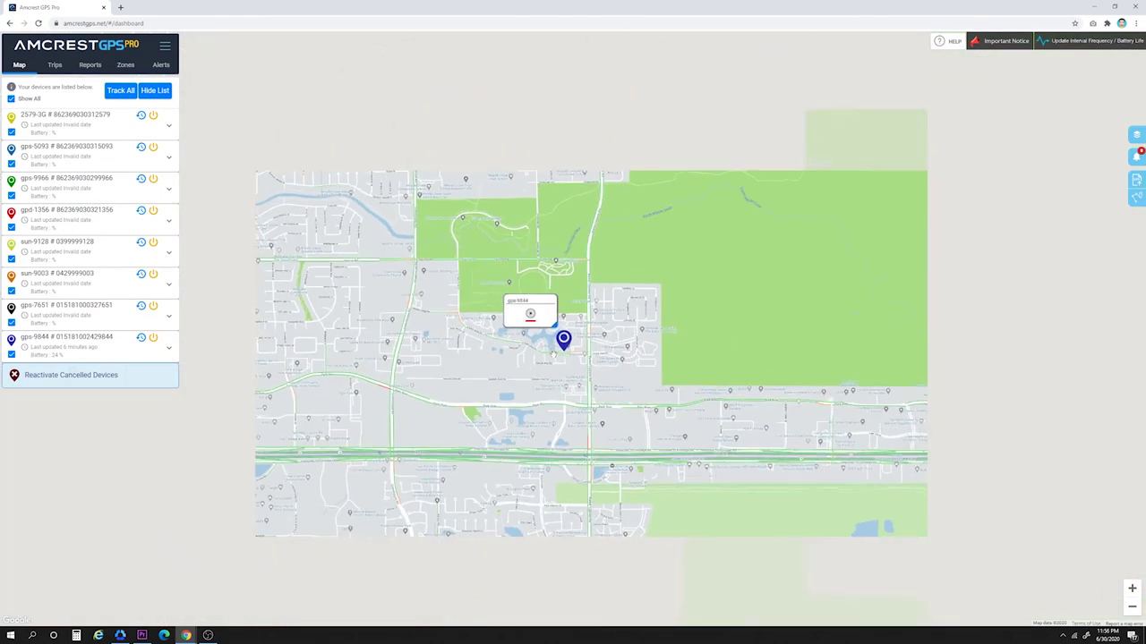